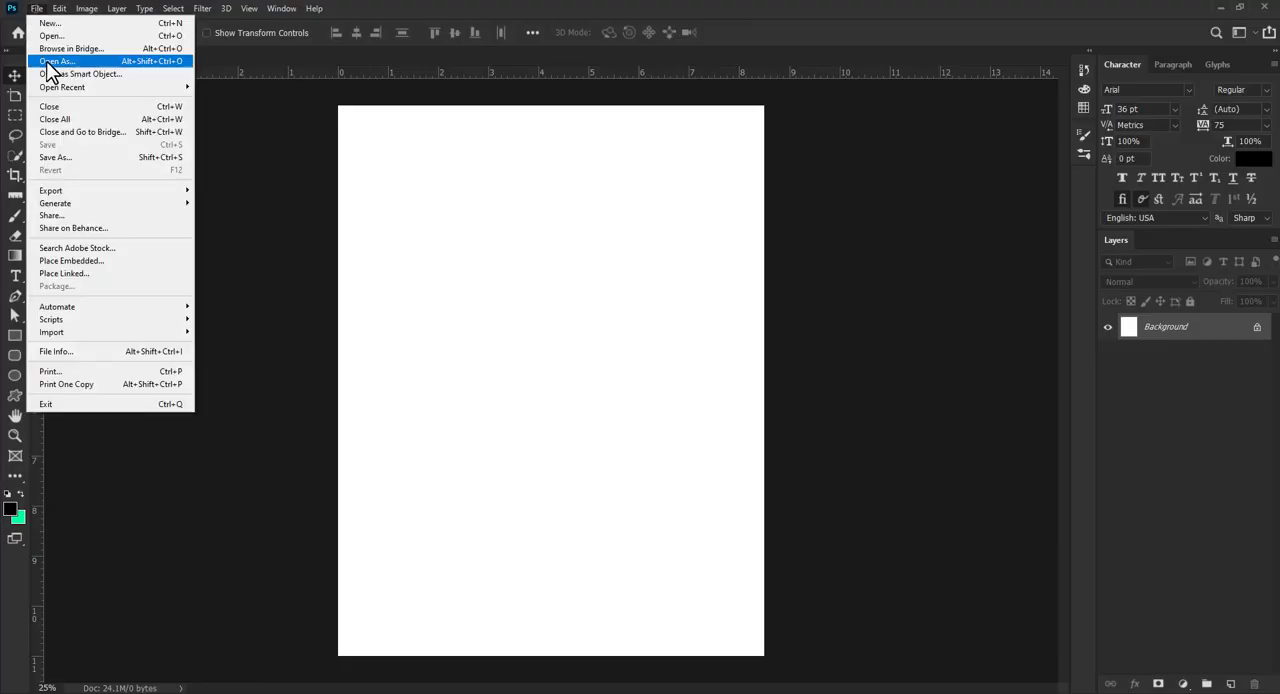
- Place the burger photo in the document as an embedded image, scaled to 156.25% over the middle of the page
click(100, 261)
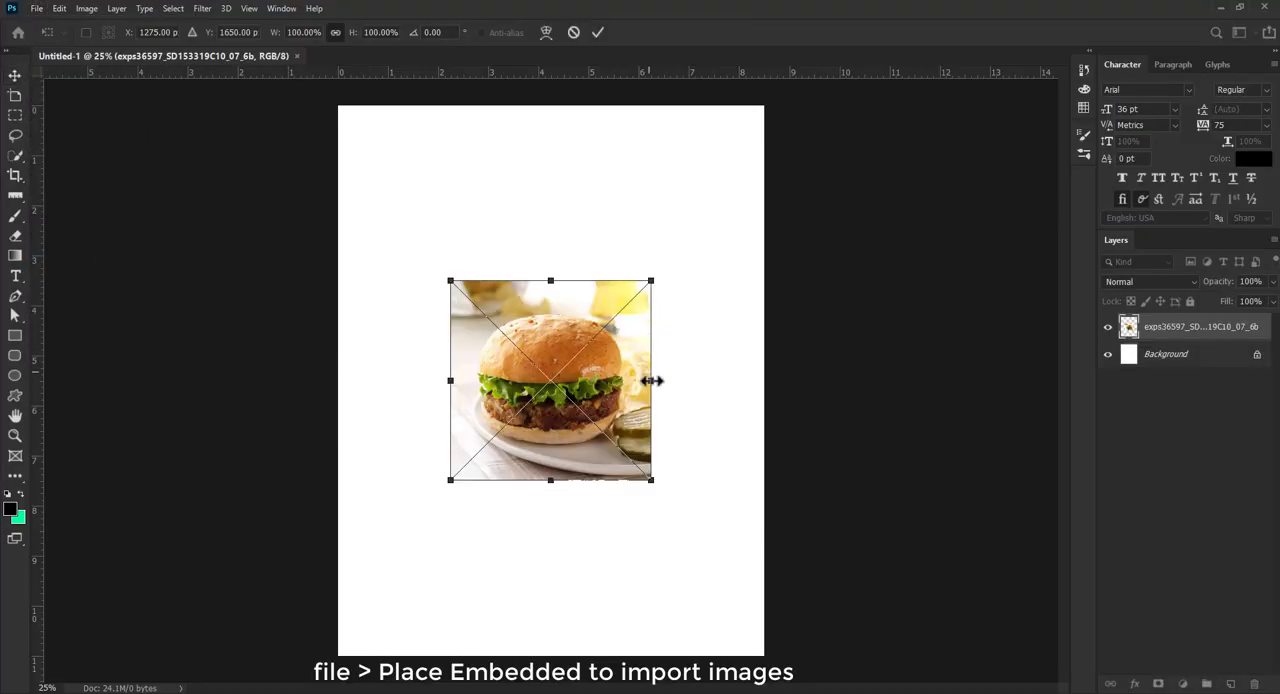
drag(651, 377, 603, 345)
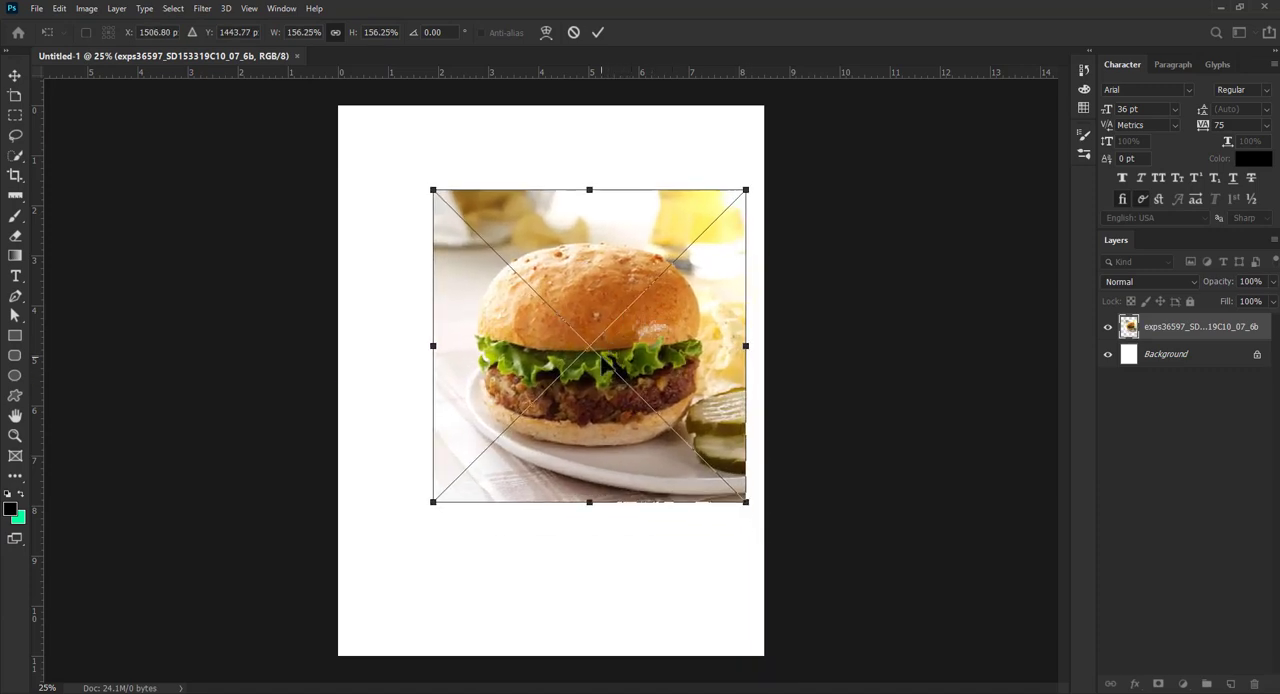
click(600, 32)
- Trace the full outline of the burger, including bun, lettuce and patty, with a closed Pen tool path
key(z)
scroll(560, 332, up, 9)
scroll(570, 343, down, 1)
scroll(572, 343, up, 2)
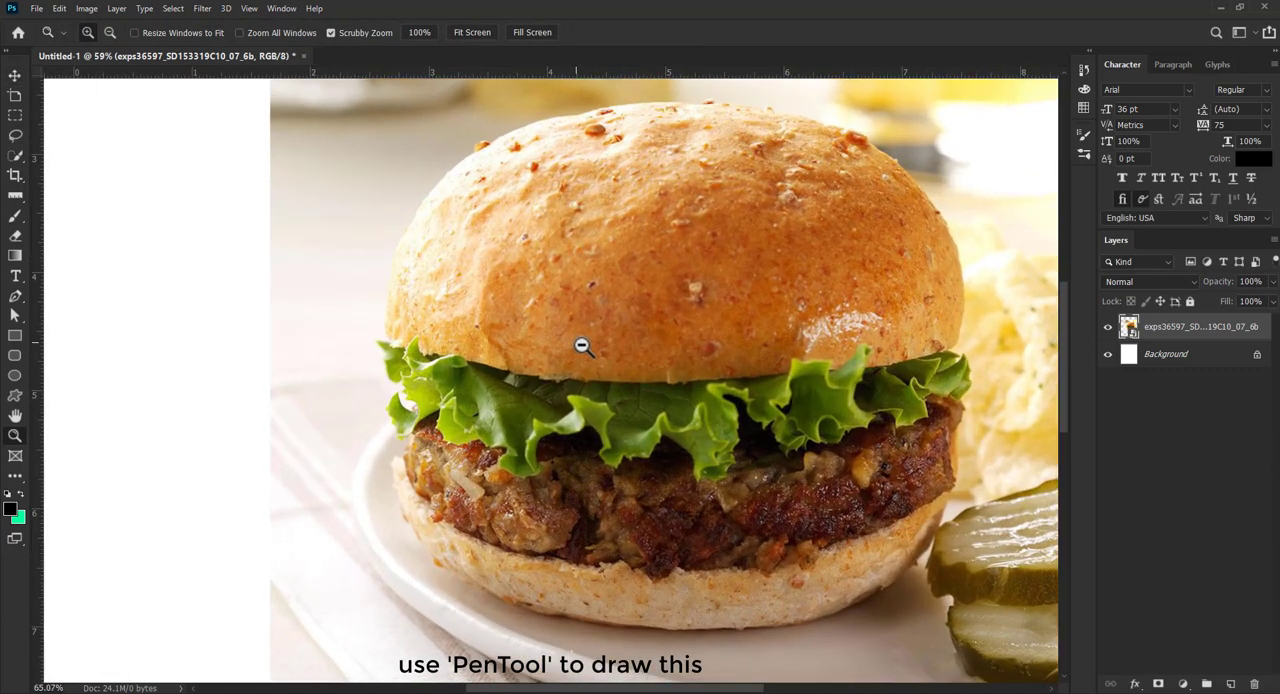
scroll(581, 346, up, 1)
click(15, 296)
click(384, 339)
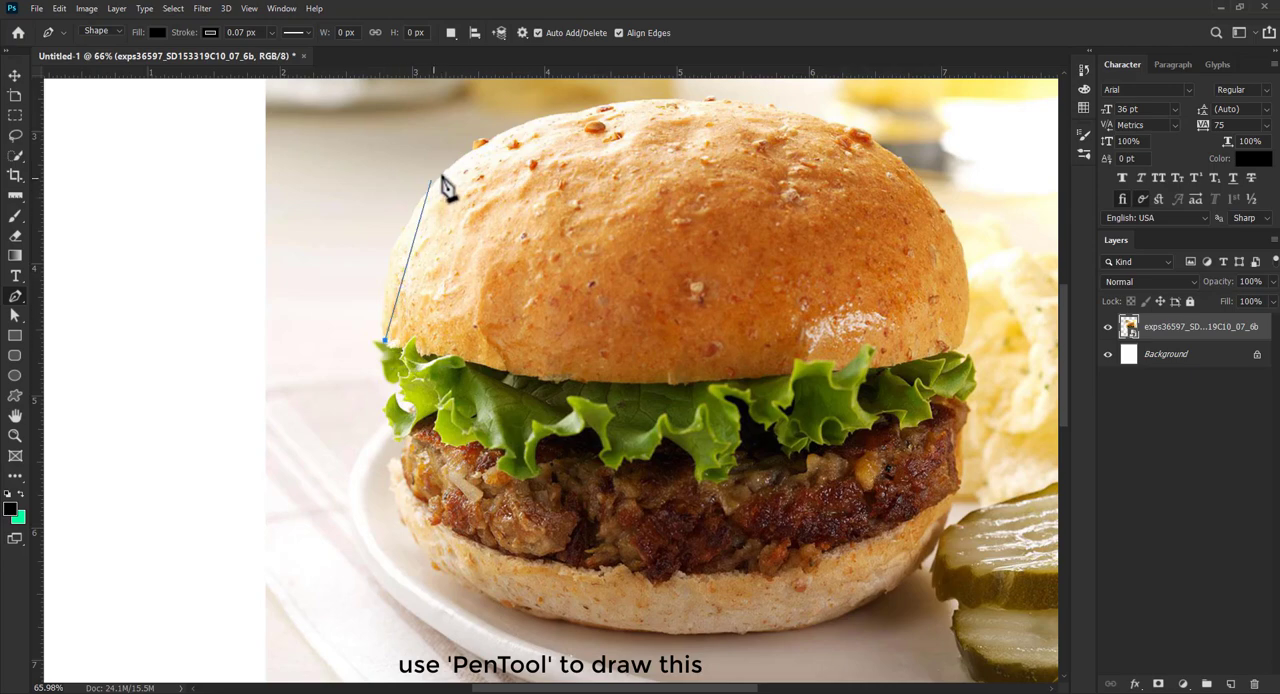
drag(444, 173, 518, 118)
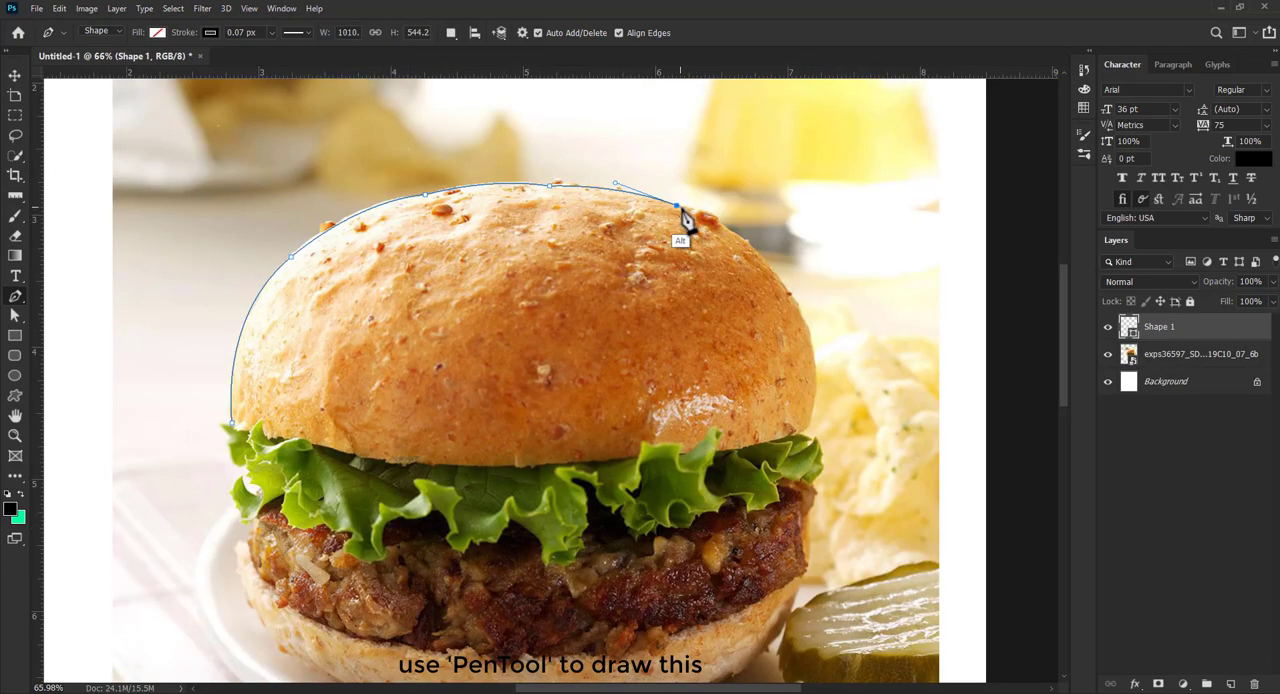
click(695, 209)
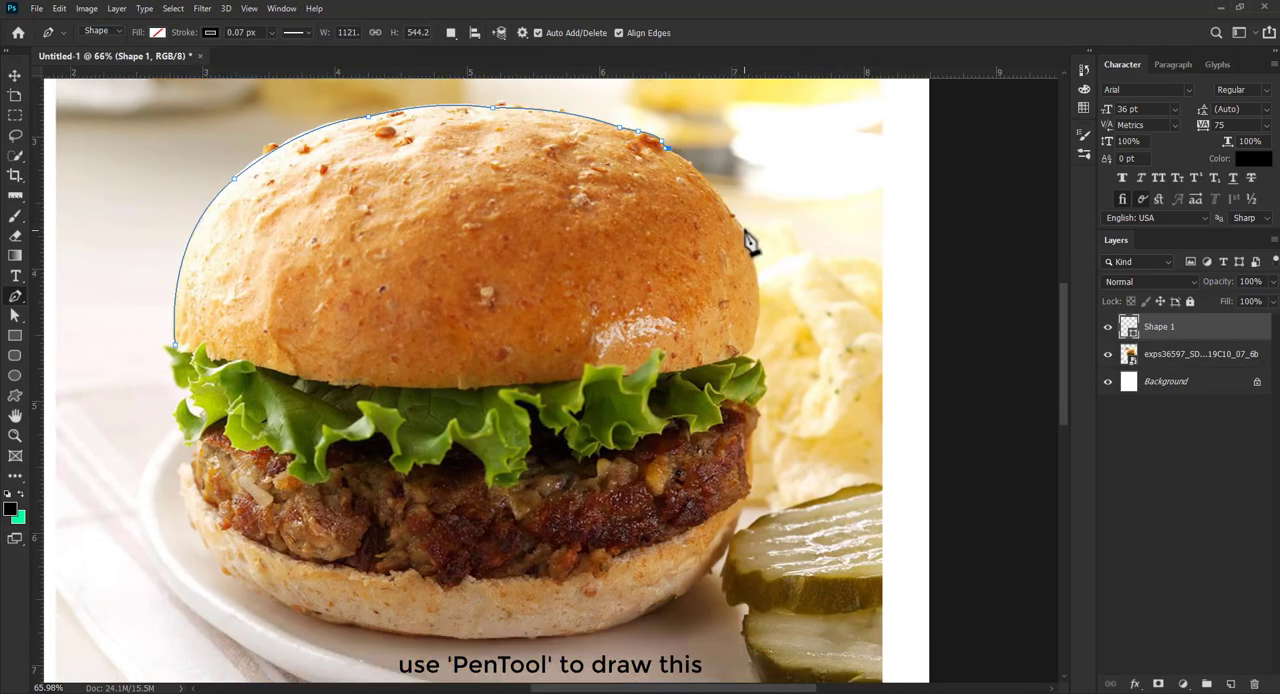
drag(740, 226, 752, 260)
click(757, 335)
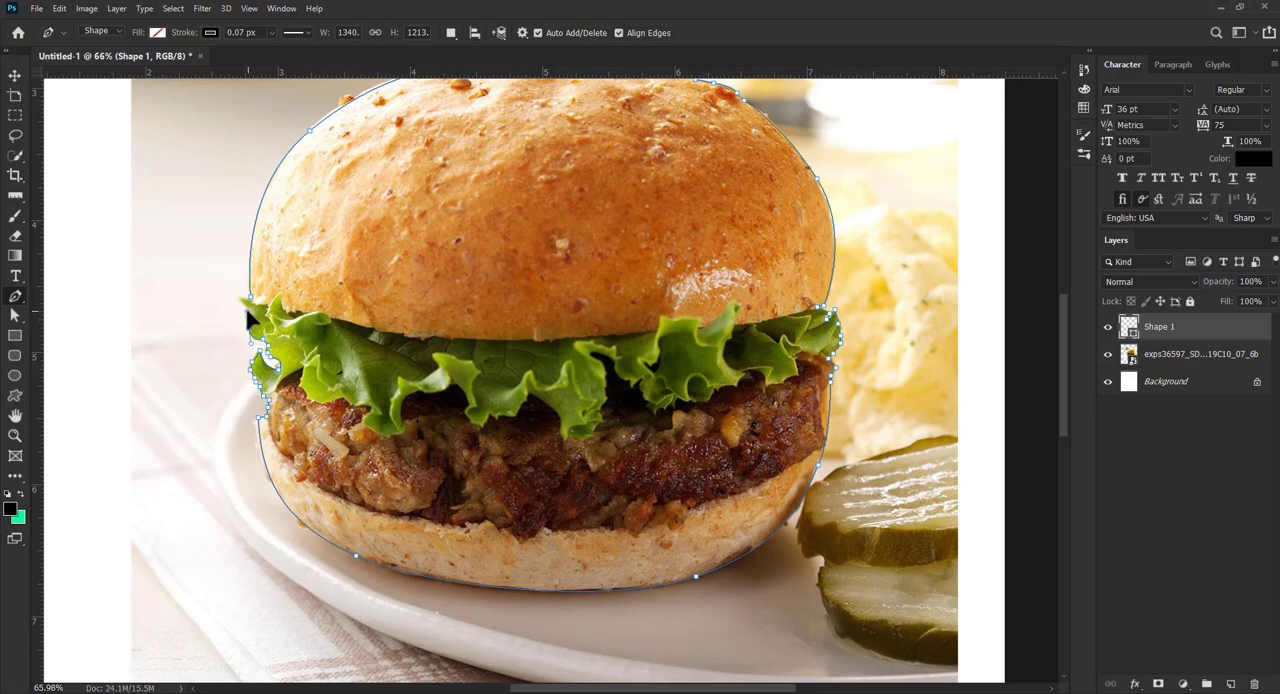
click(247, 318)
- Convert the burger path to an anti-aliased selection with 0 px feather and mask the burger photo with it
right_click(443, 113)
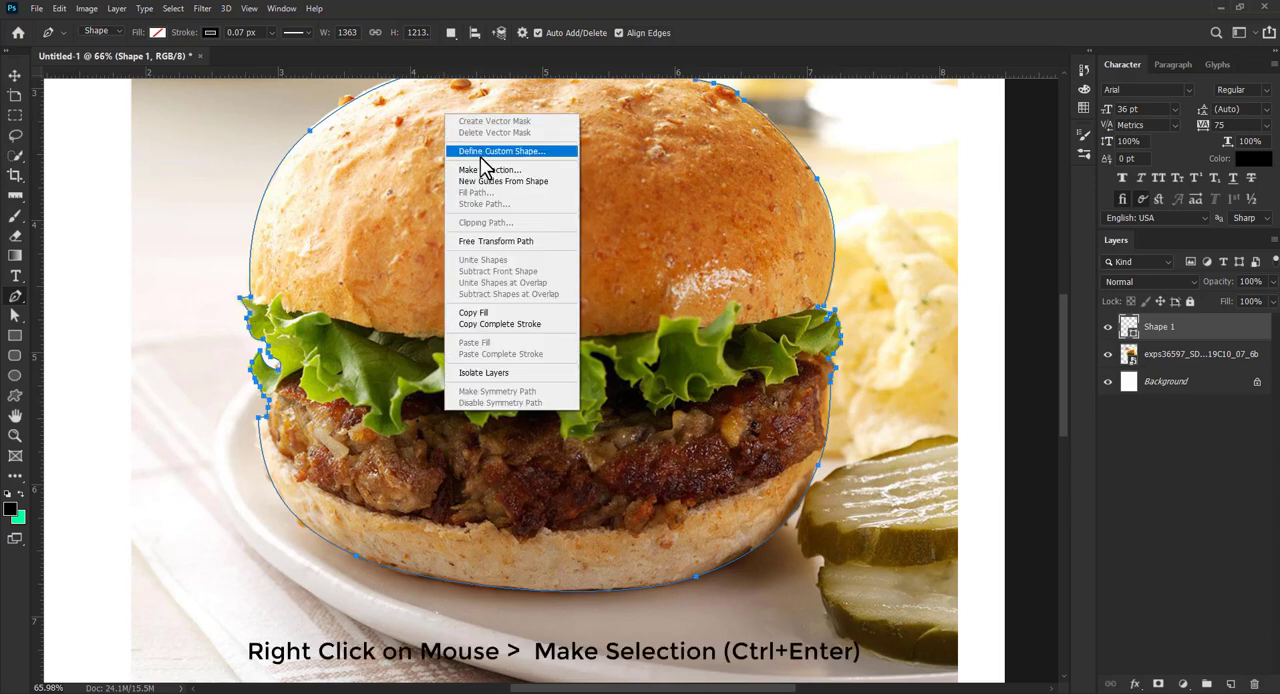
click(490, 166)
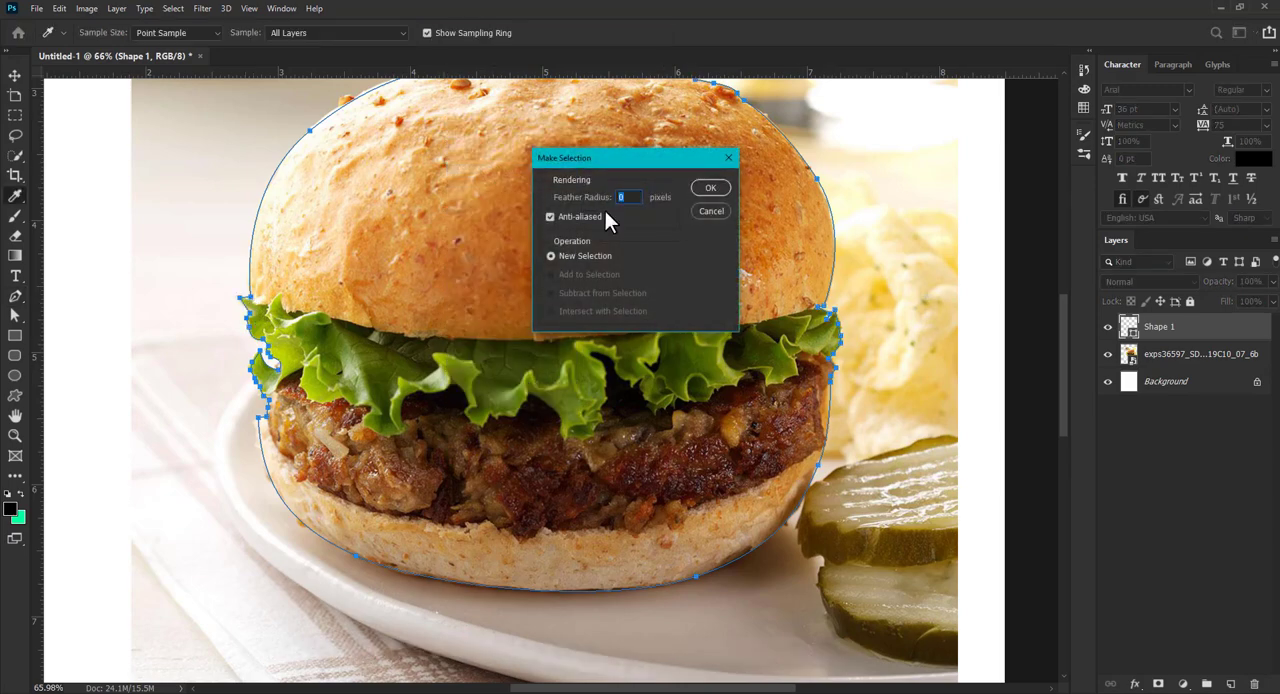
click(711, 190)
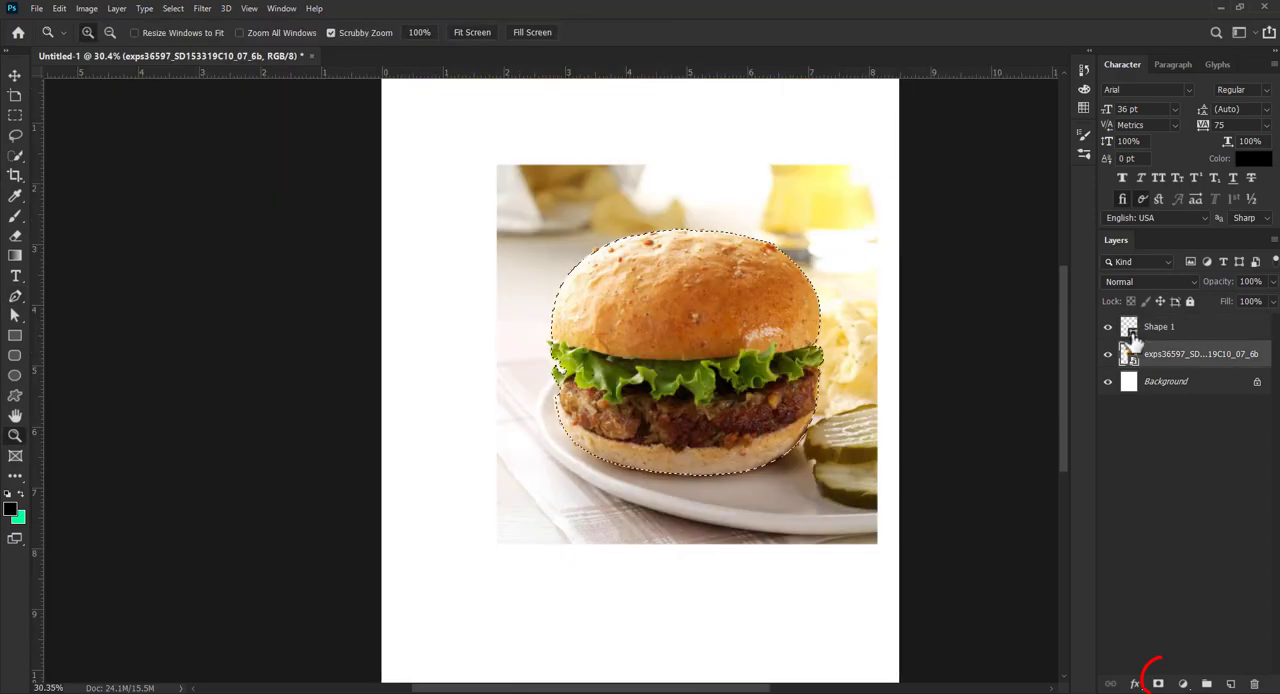
click(1159, 682)
- Enlarge the cut-out burger and place it low on the page so it runs off the right edge
drag(637, 420, 771, 427)
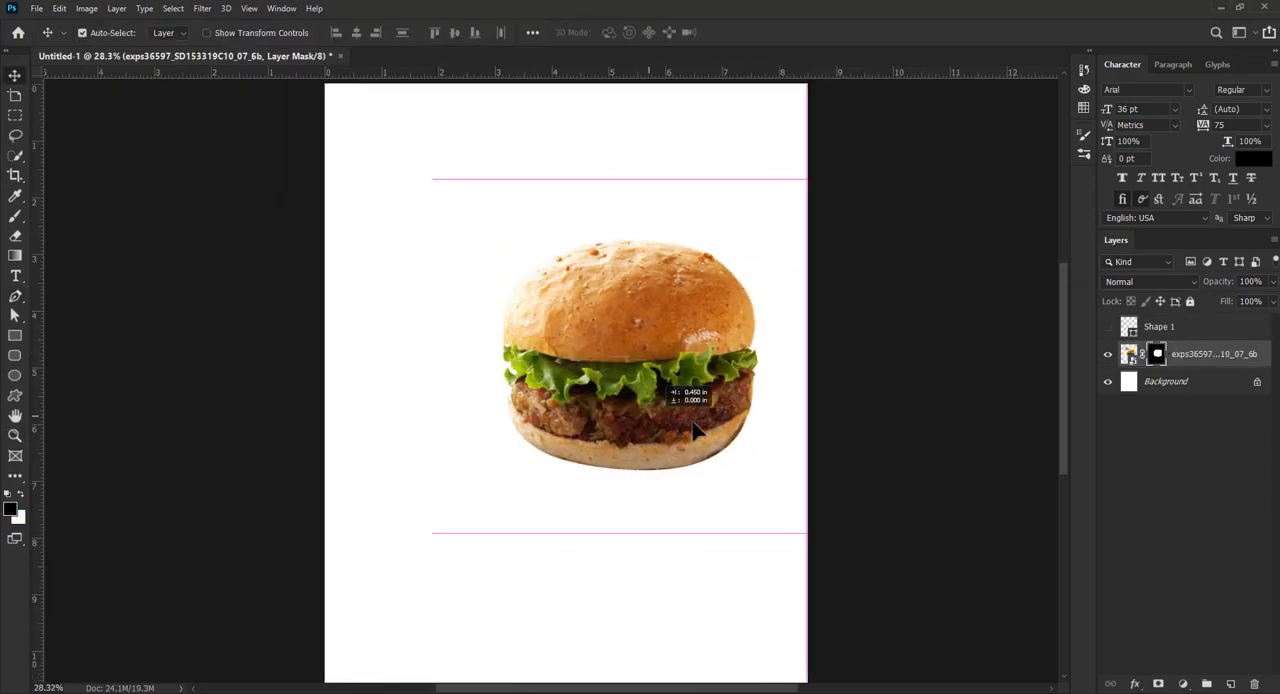
key(ctrl+t)
scroll(563, 487, down, 2)
drag(535, 490, 429, 594)
drag(612, 477, 650, 478)
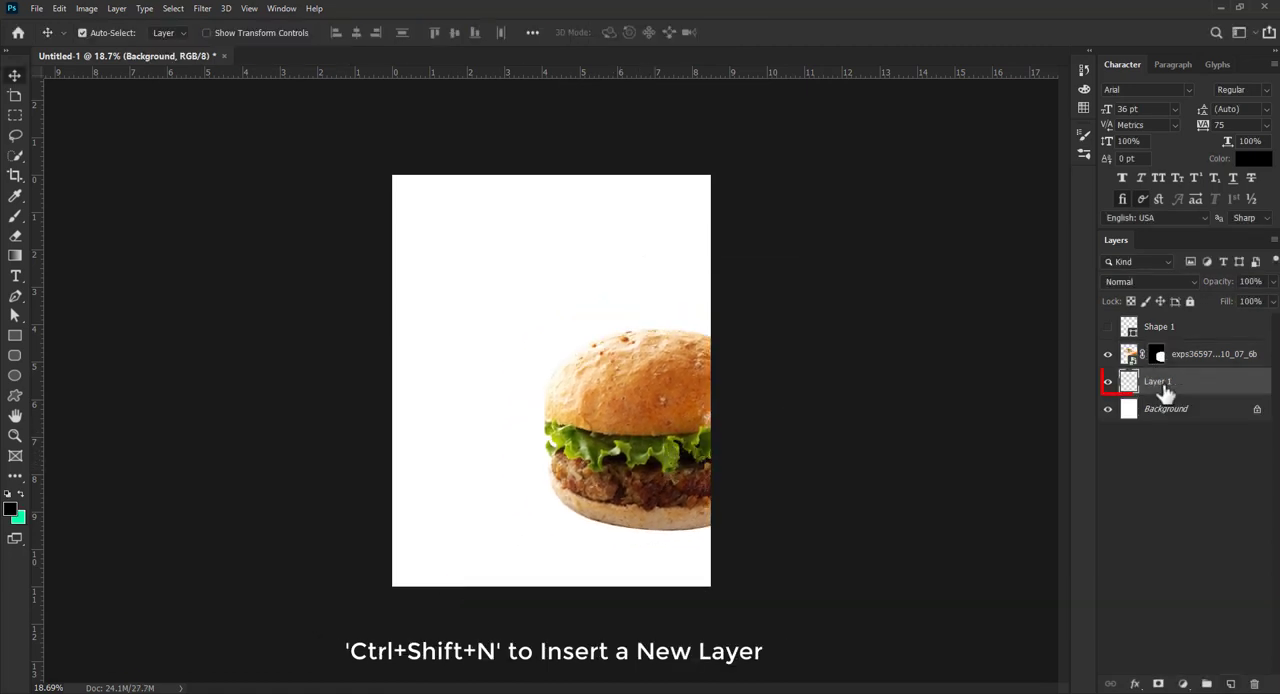
- Insert a new layer beneath the burger and set the gradient's start colour to very dark green 121805
click(1166, 390)
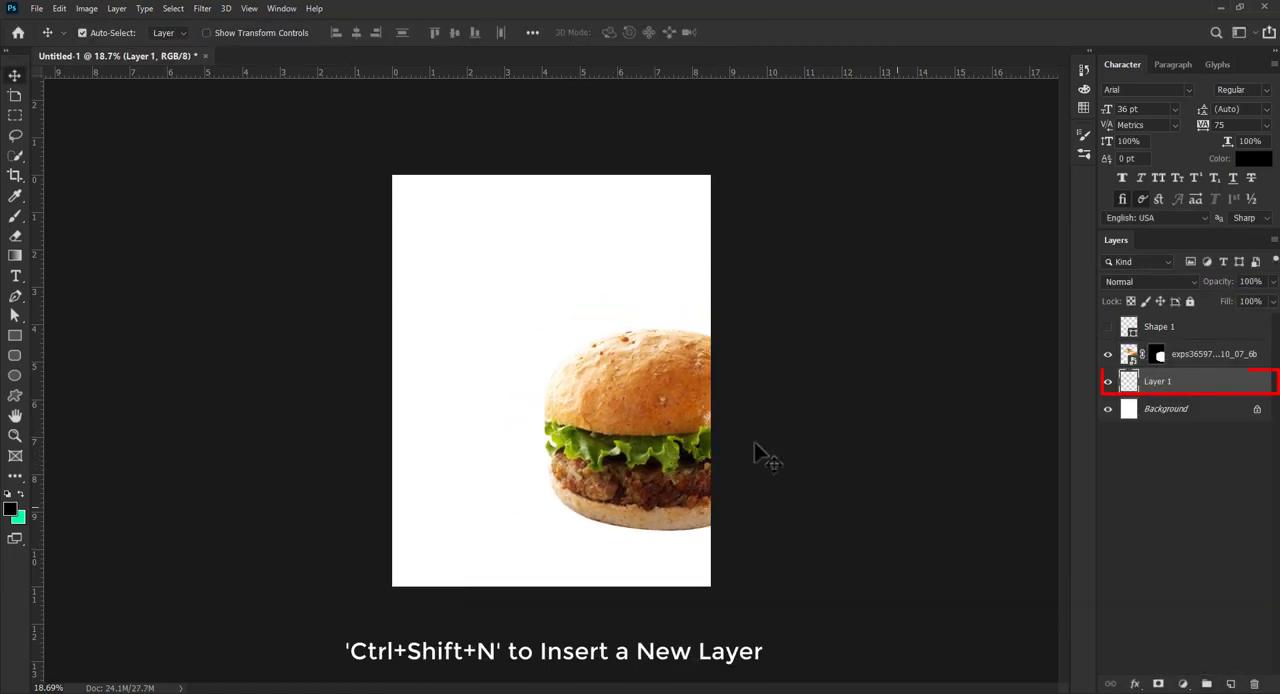
click(15, 255)
click(110, 37)
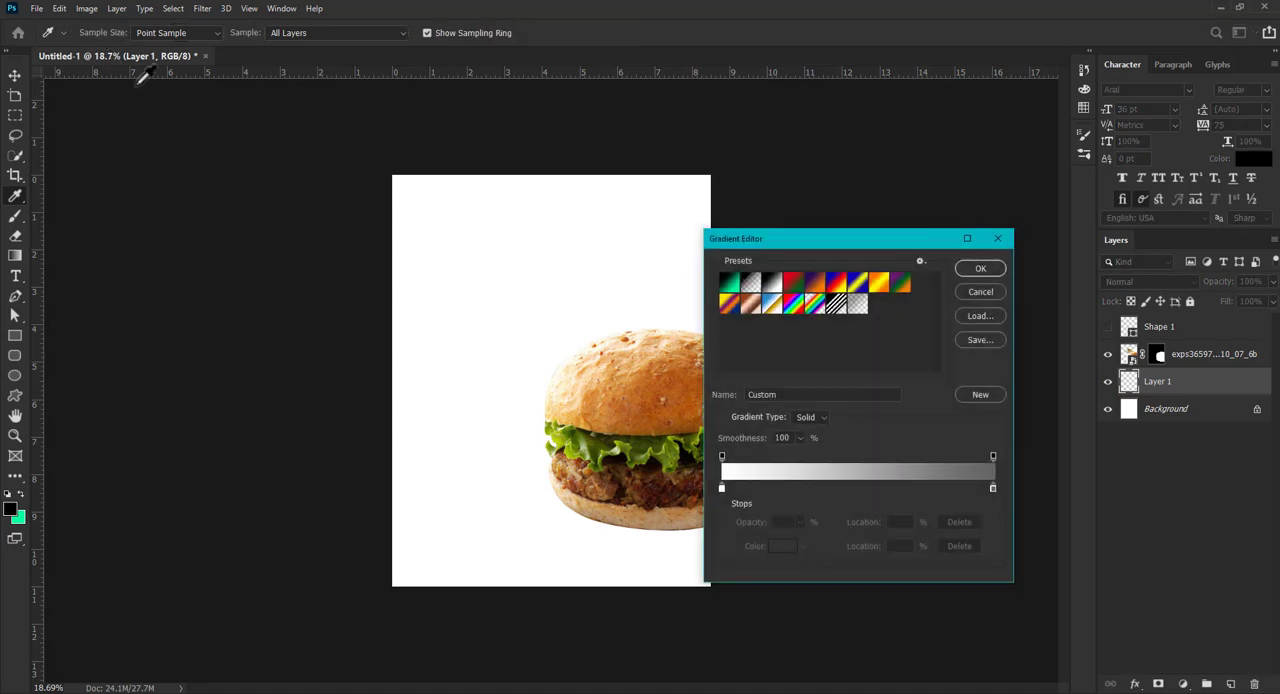
drag(789, 228, 891, 181)
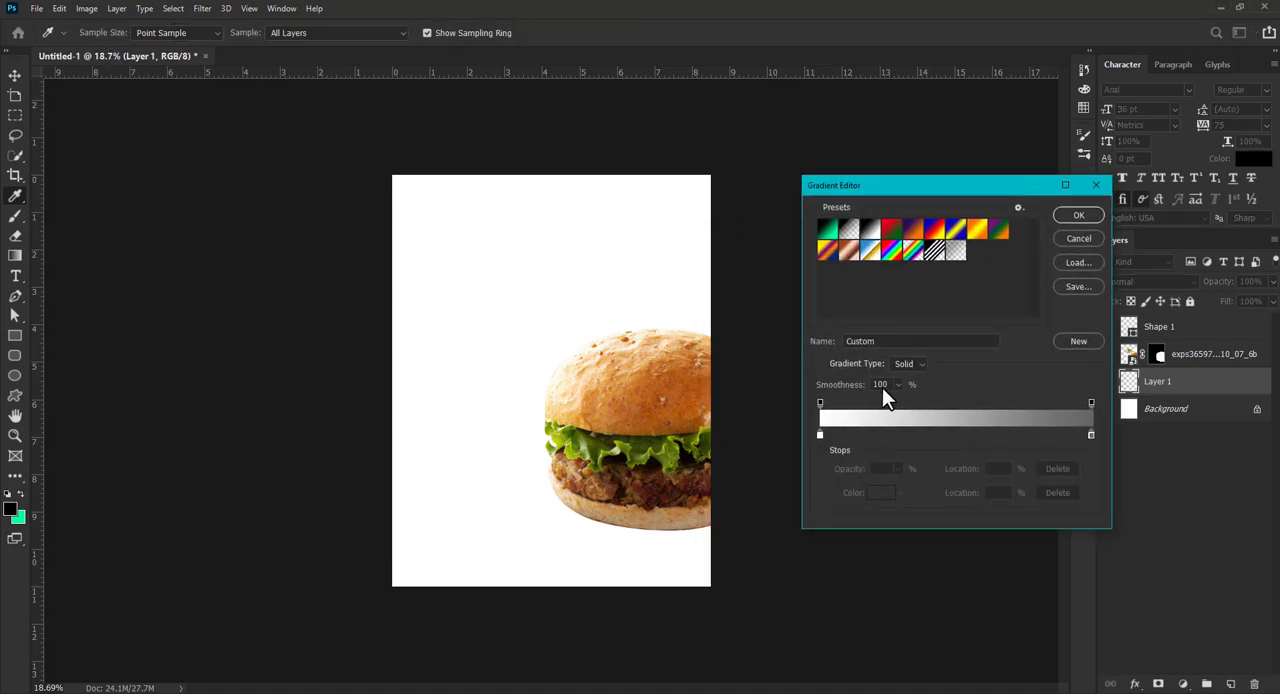
click(820, 435)
click(880, 493)
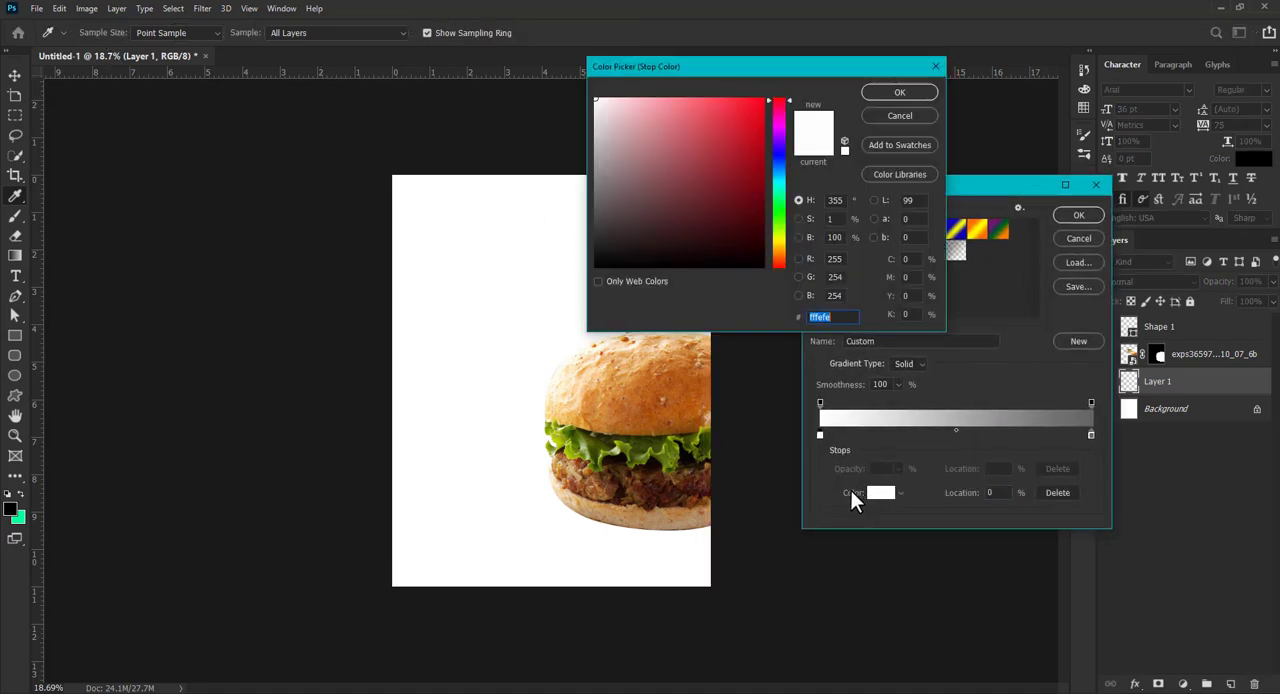
click(593, 454)
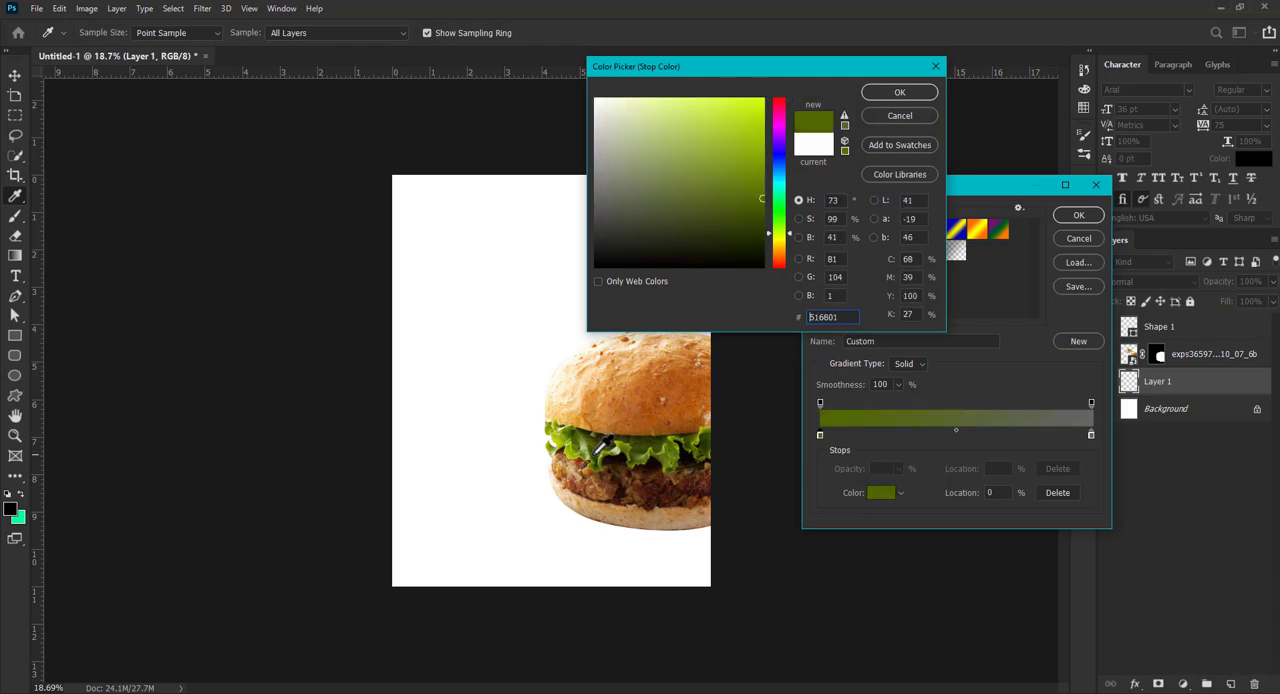
click(595, 456)
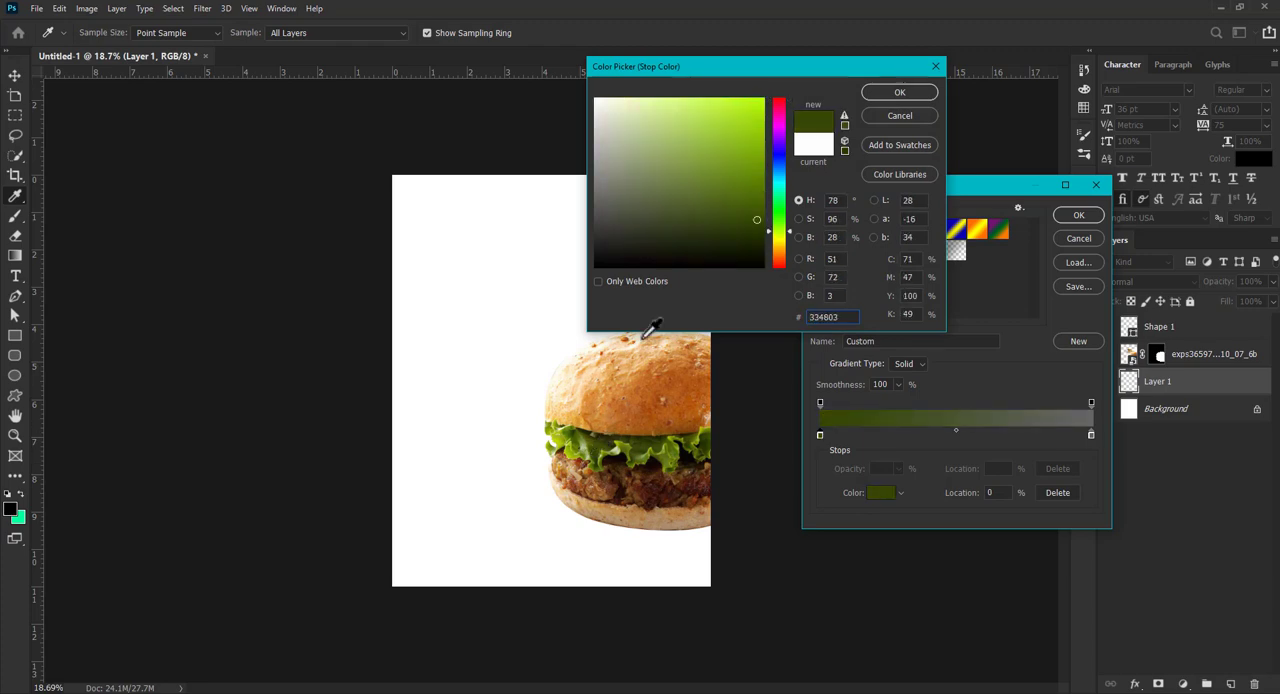
drag(733, 244, 726, 254)
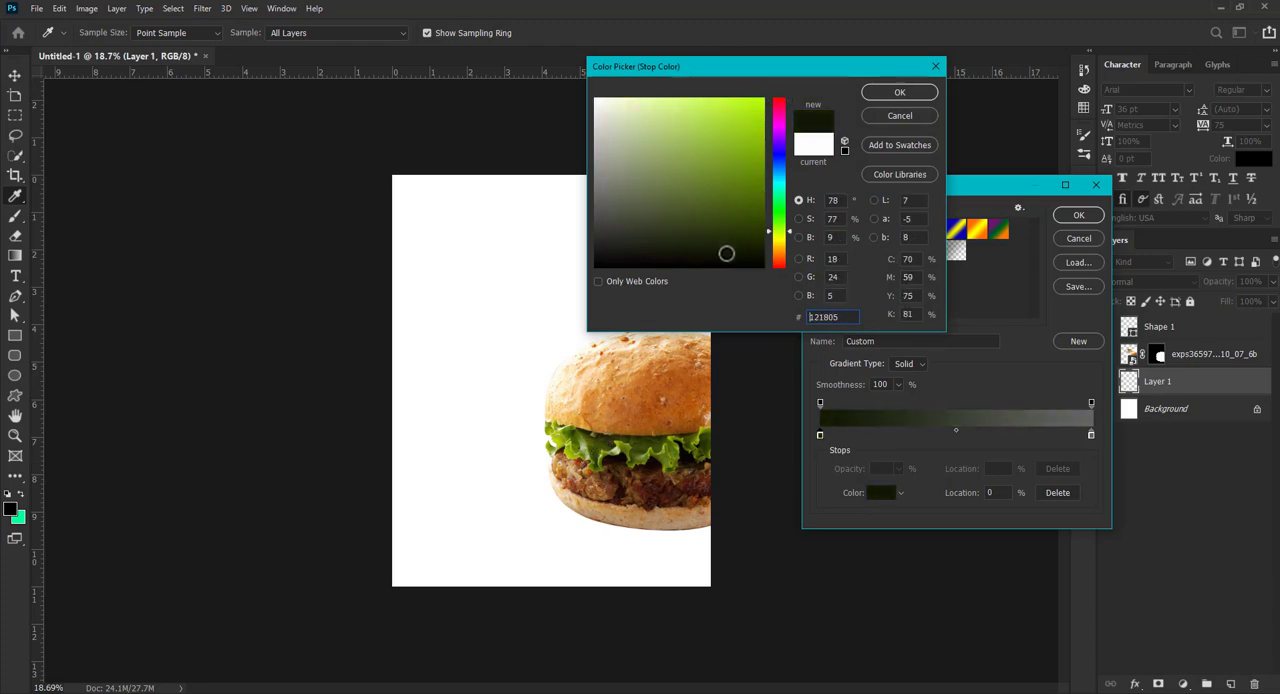
click(897, 92)
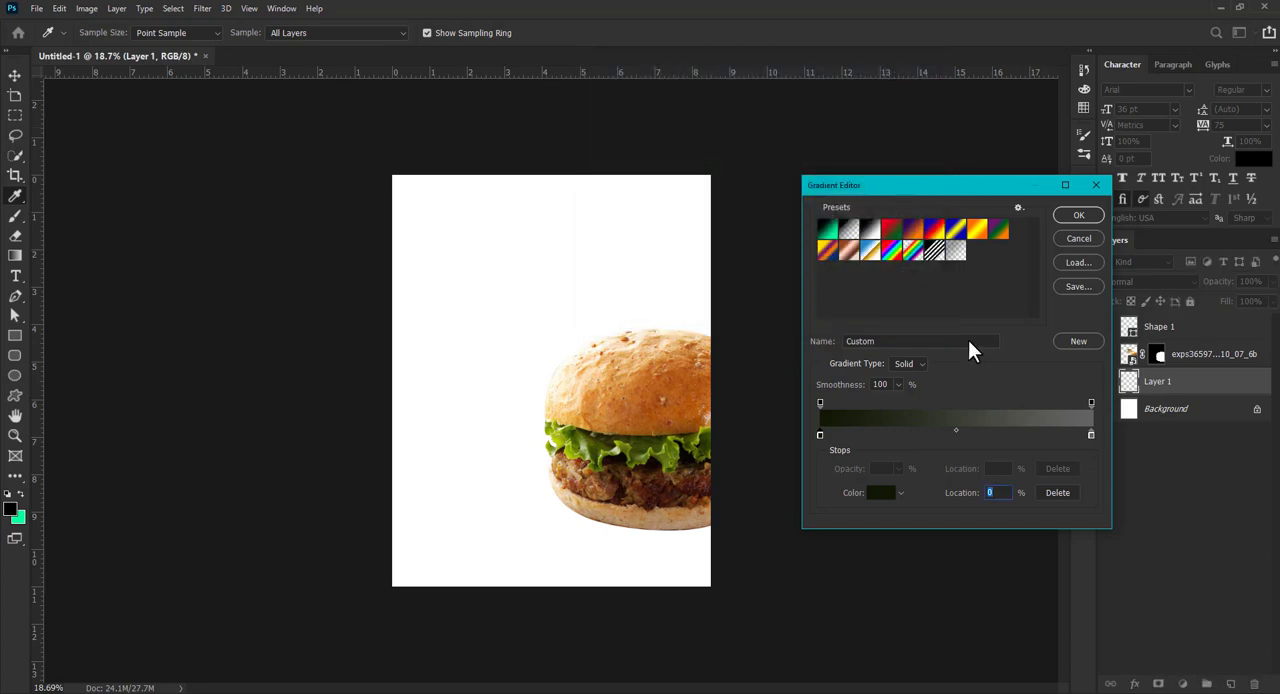
- Set the gradient's end colour to a dark olive green and fill the new layer with a radial gradient from the page centre
click(880, 495)
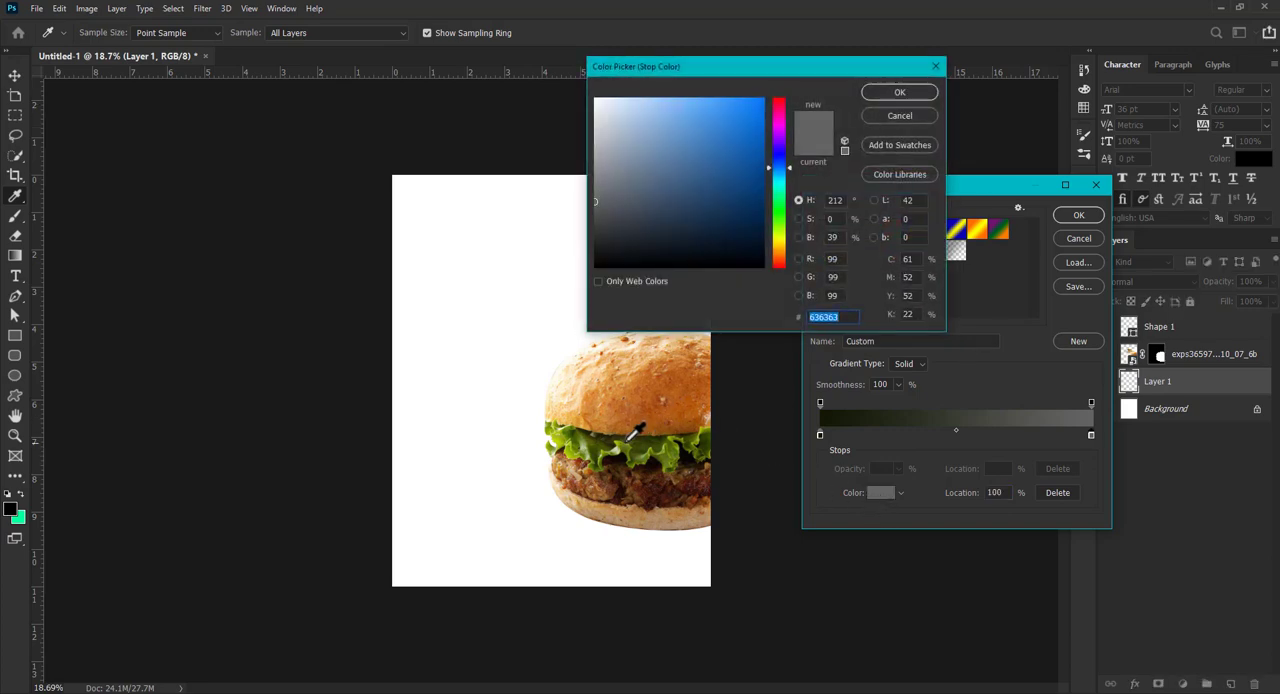
click(619, 446)
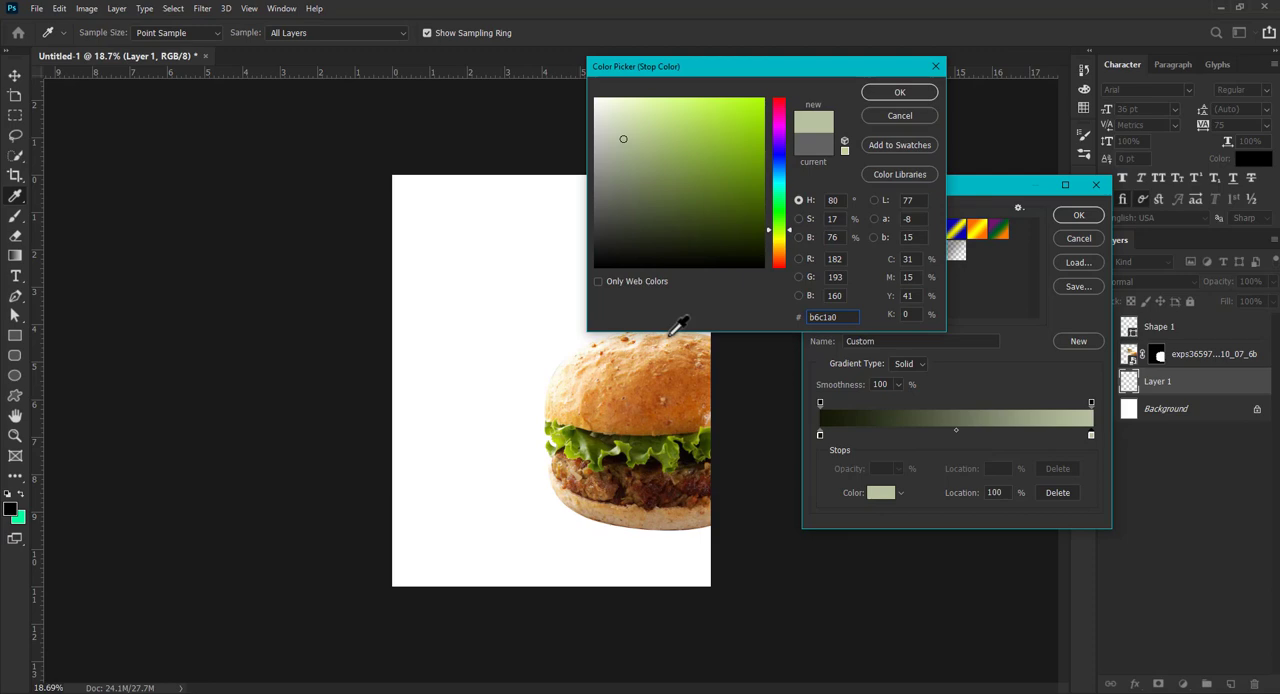
click(653, 154)
drag(653, 161, 652, 230)
click(886, 96)
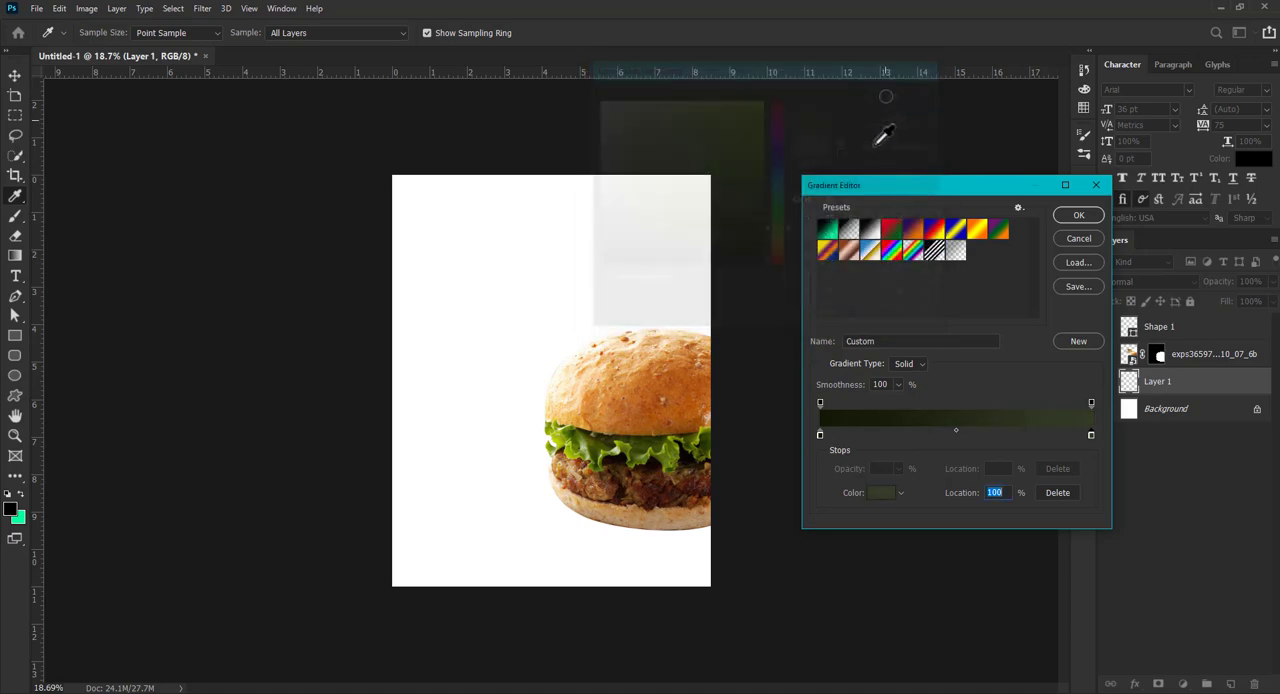
click(1077, 216)
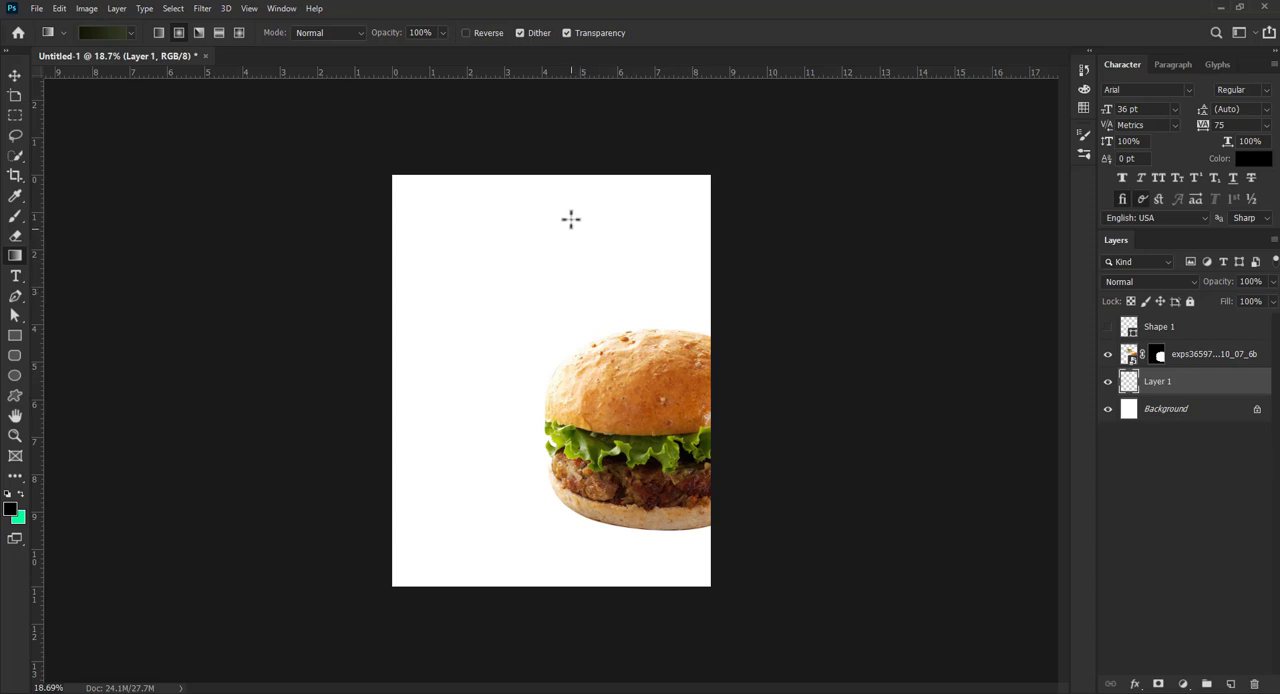
drag(564, 331, 560, 548)
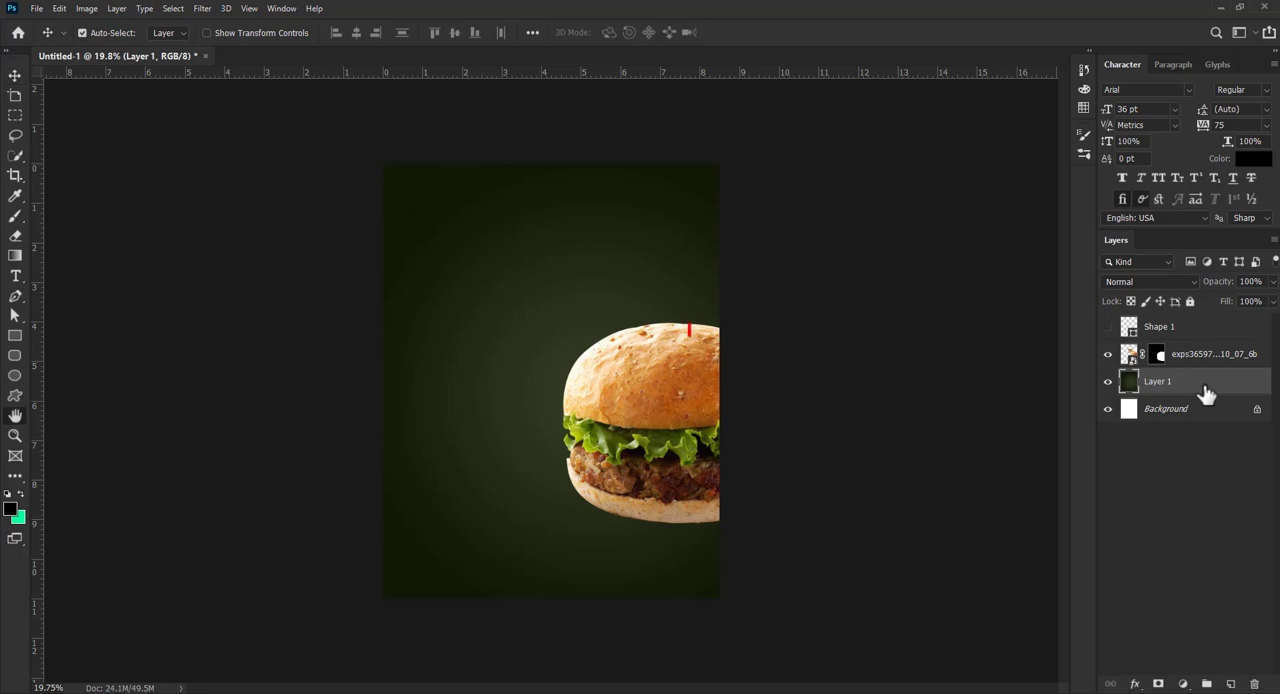
- Add a 4 px white inside stroke at 100% opacity to the gradient background layer
double_click(1207, 392)
click(718, 332)
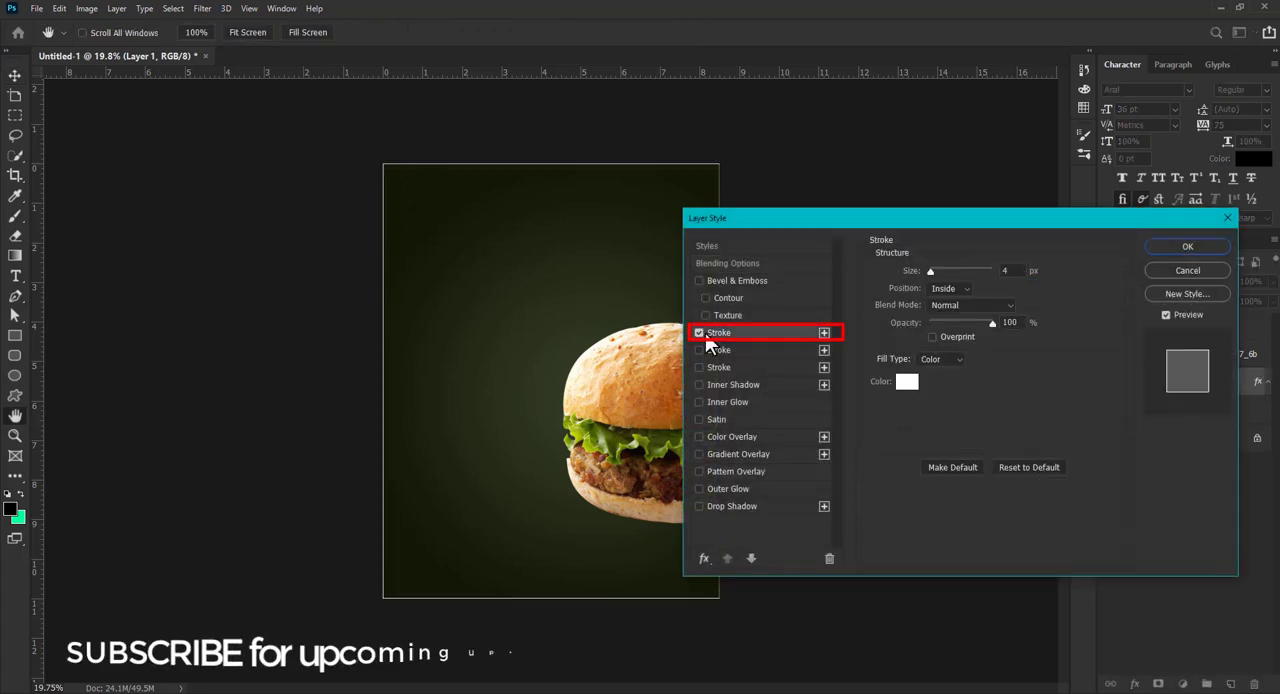
click(1151, 246)
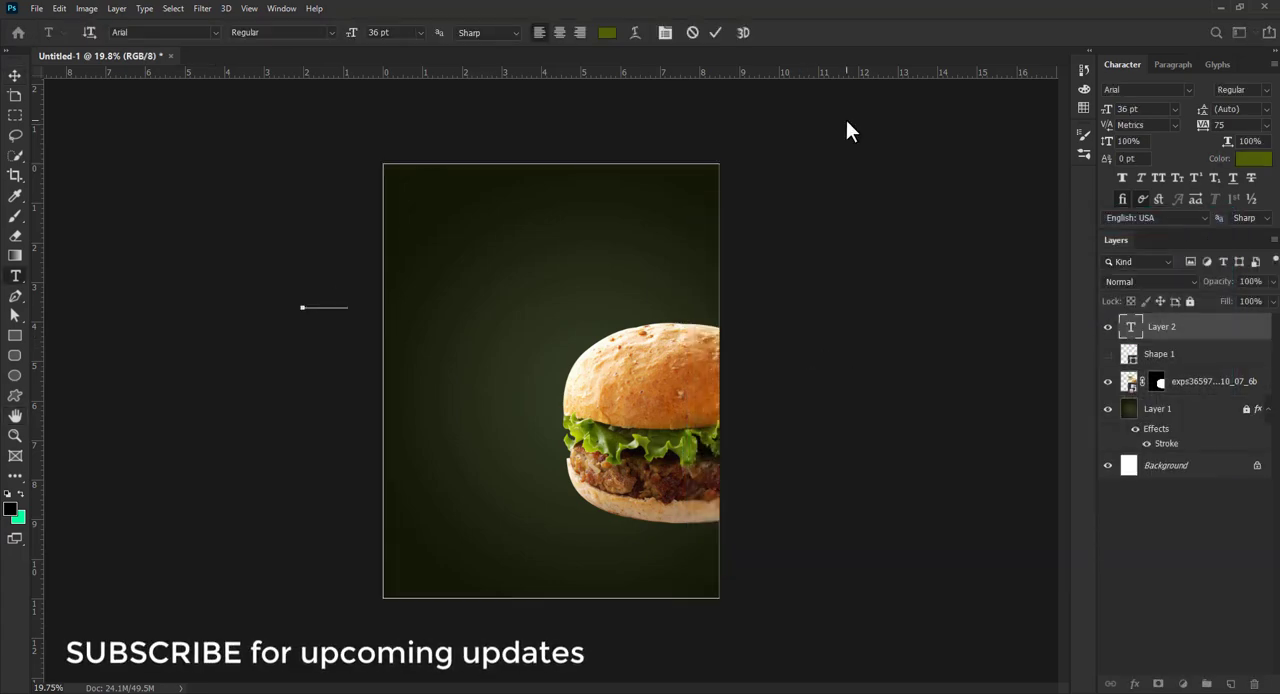
- Add the text PREMIUM QUALITY in 36 pt Arial and move it fully onto the page above the burger
text(IUM QUALITY)
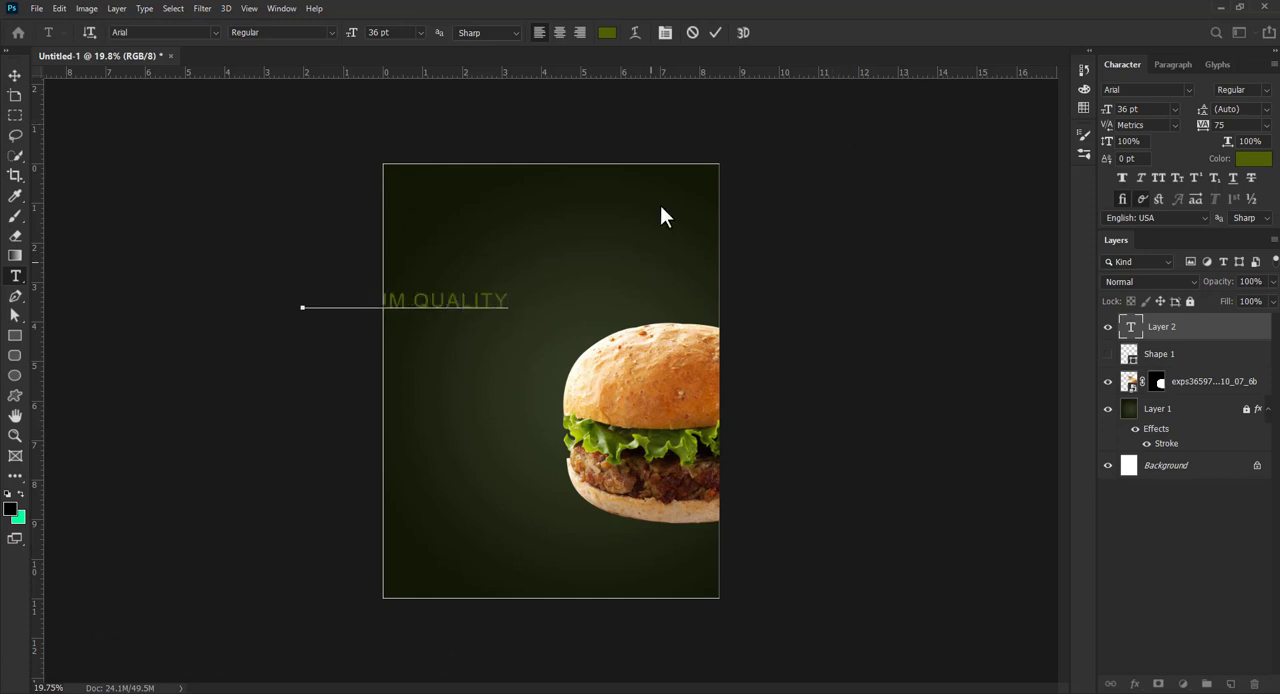
click(715, 32)
key(v)
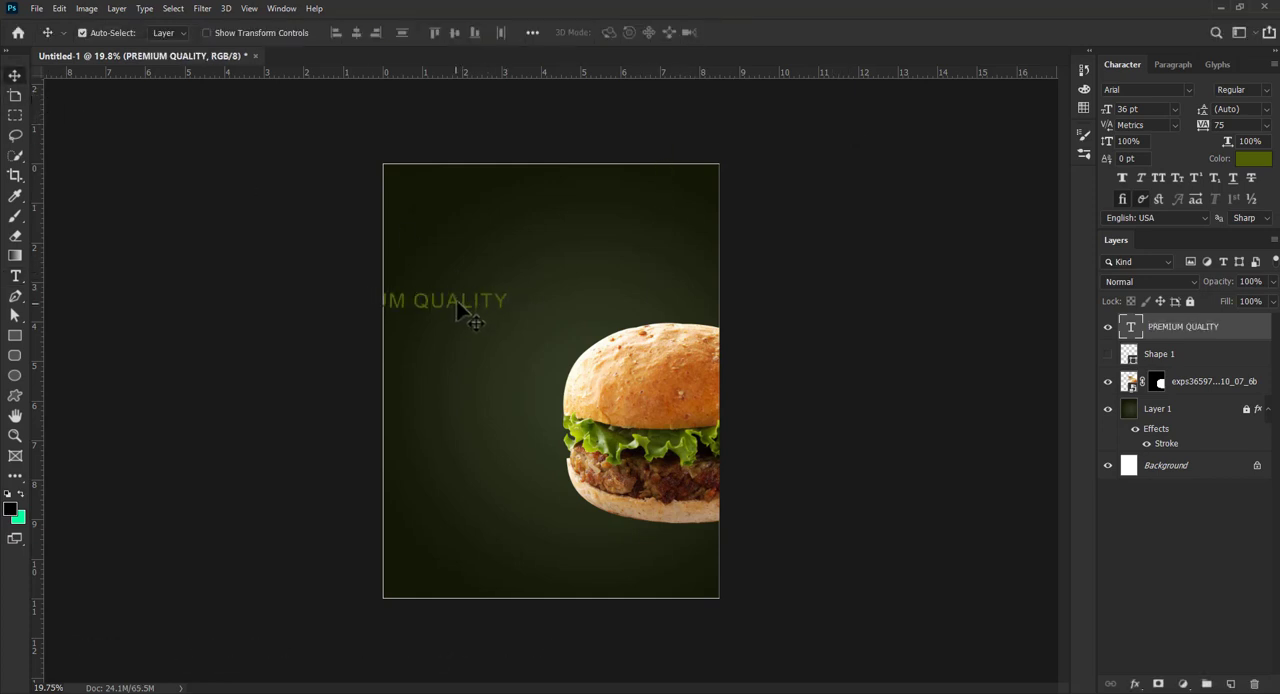
drag(466, 306, 563, 294)
- Rotate the PREMIUM QUALITY text by -90° and place it vertically along the page's left edge
key(ctrl+t)
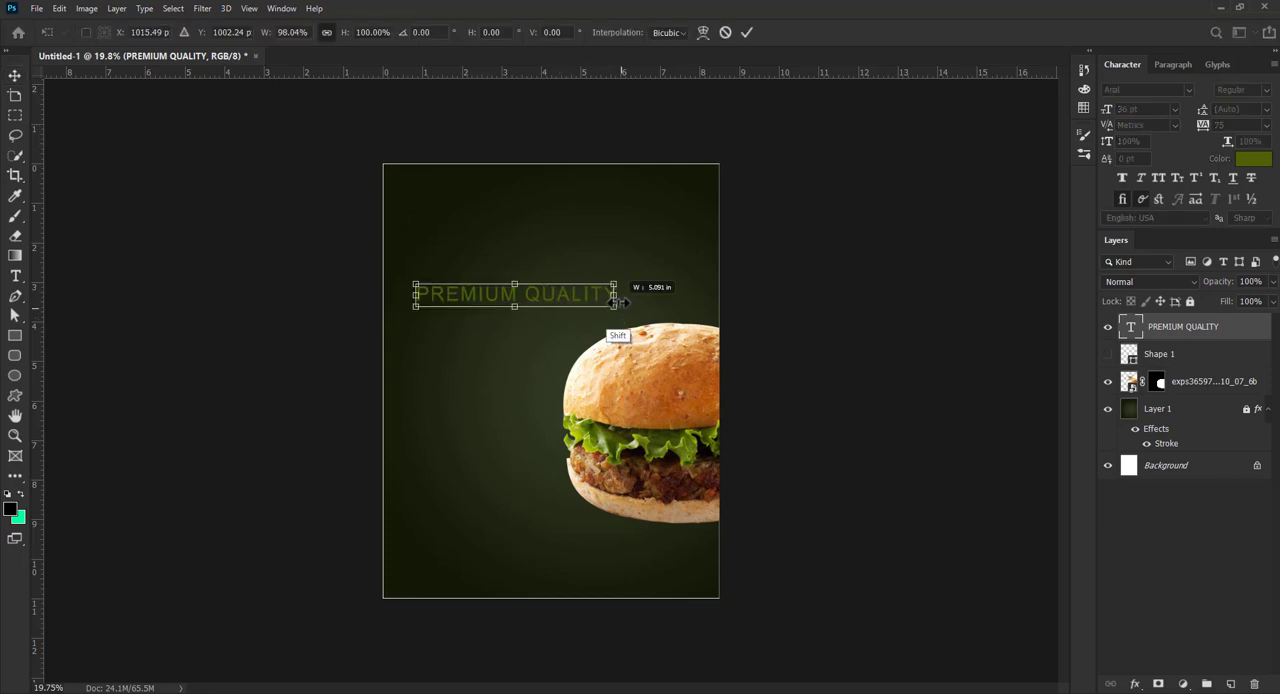
drag(627, 350, 545, 210)
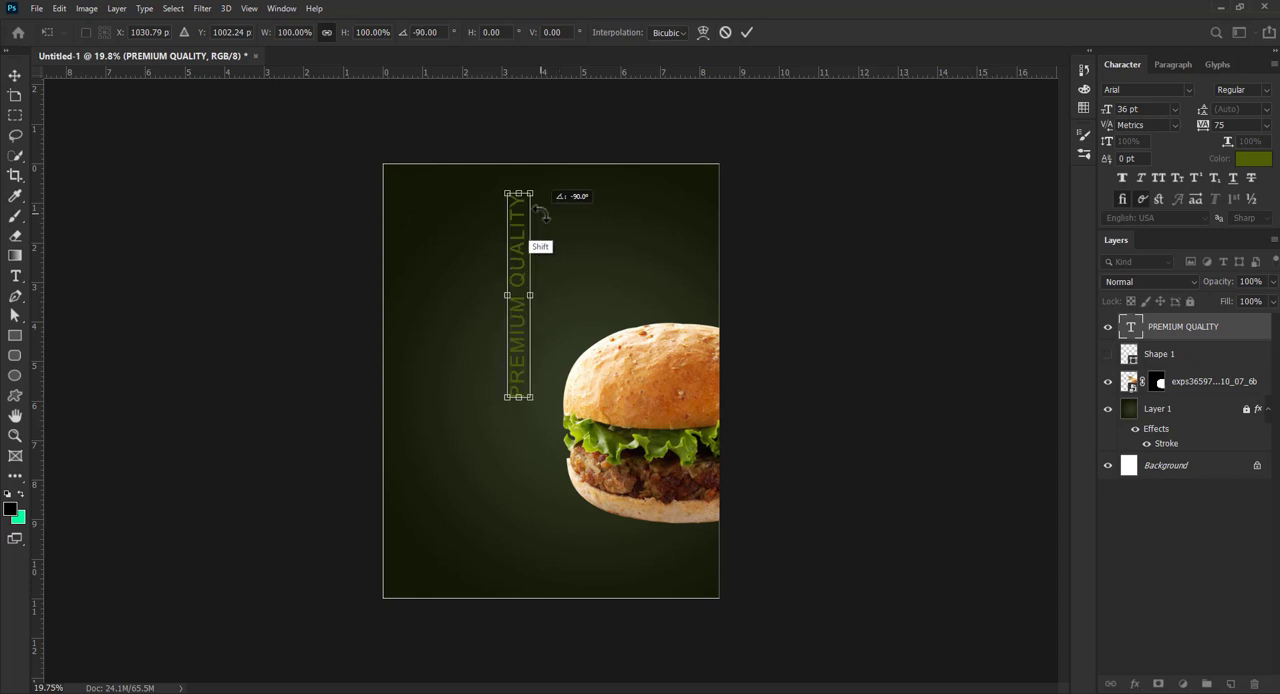
drag(533, 288, 444, 369)
key(Return)
- Recolour the PREMIUM QUALITY text to light orange facf8b, sampled from the burger bun
double_click(429, 360)
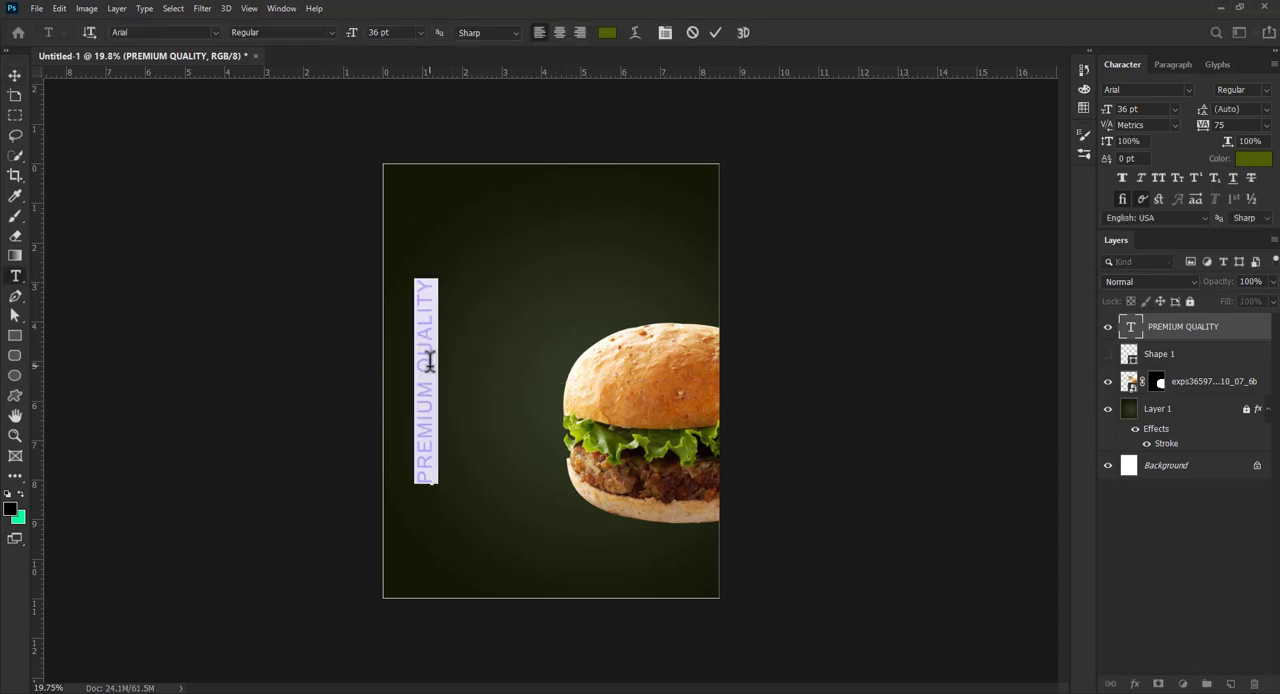
click(609, 38)
click(595, 370)
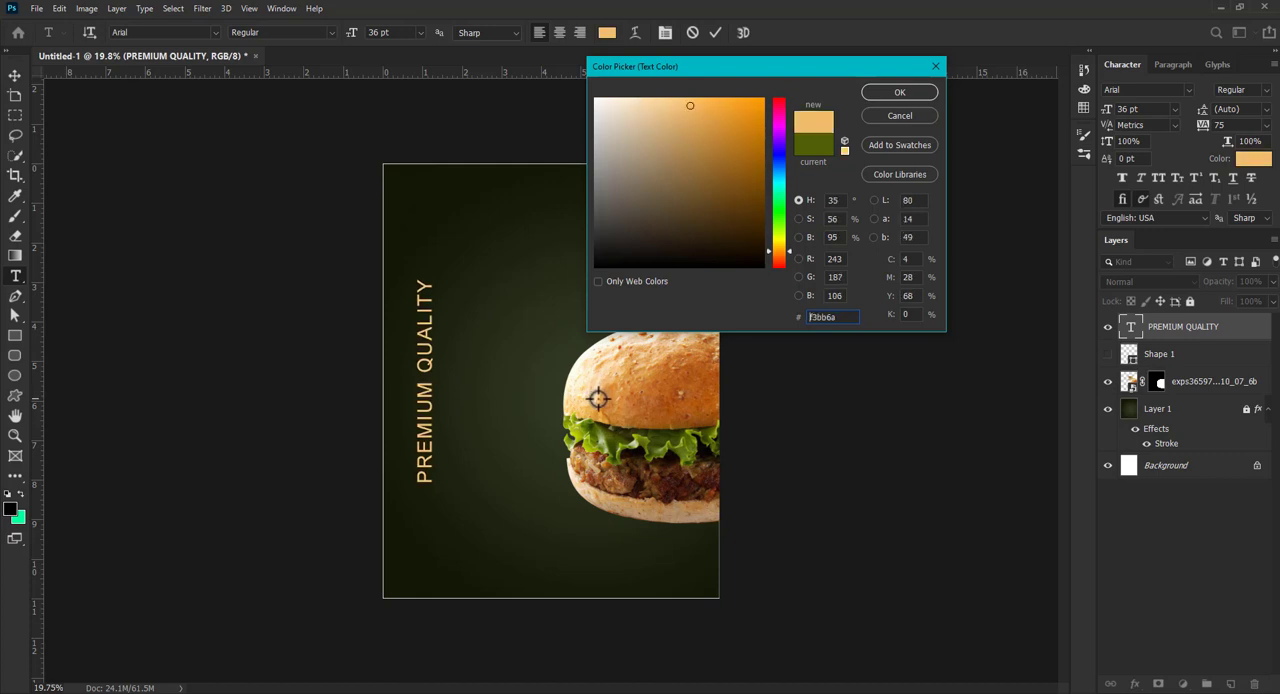
click(598, 400)
drag(595, 397, 588, 402)
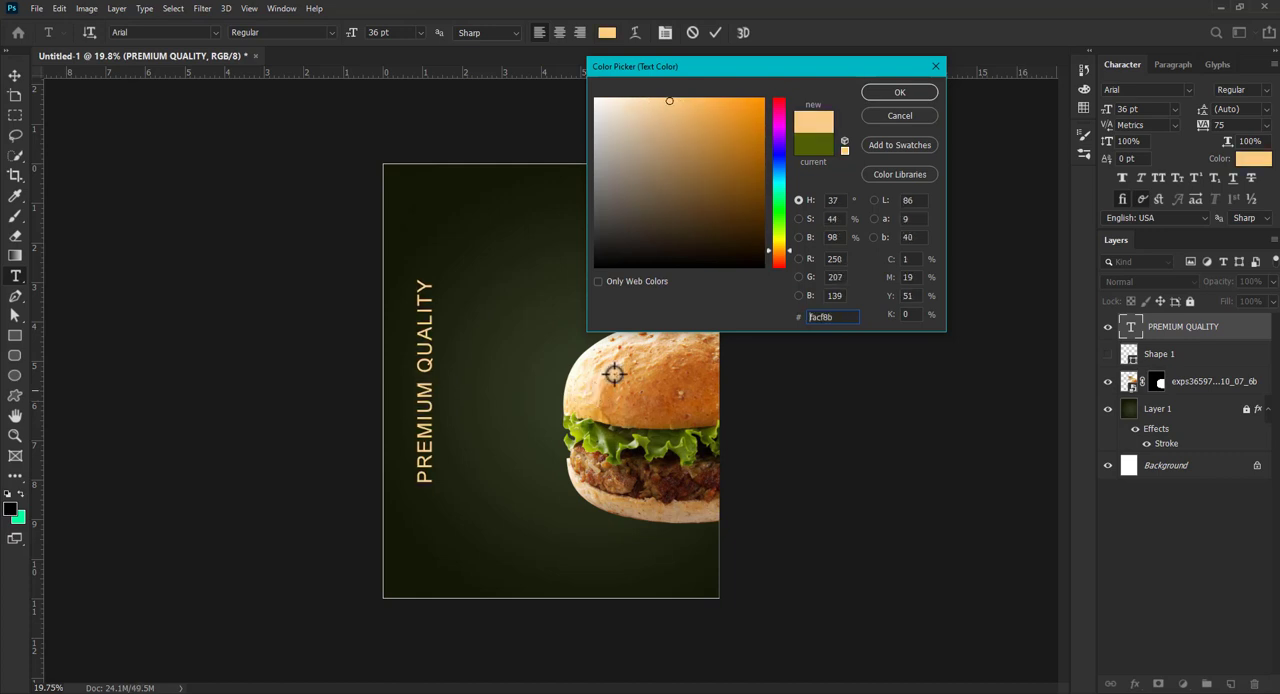
click(921, 95)
key(ctrl+Return)
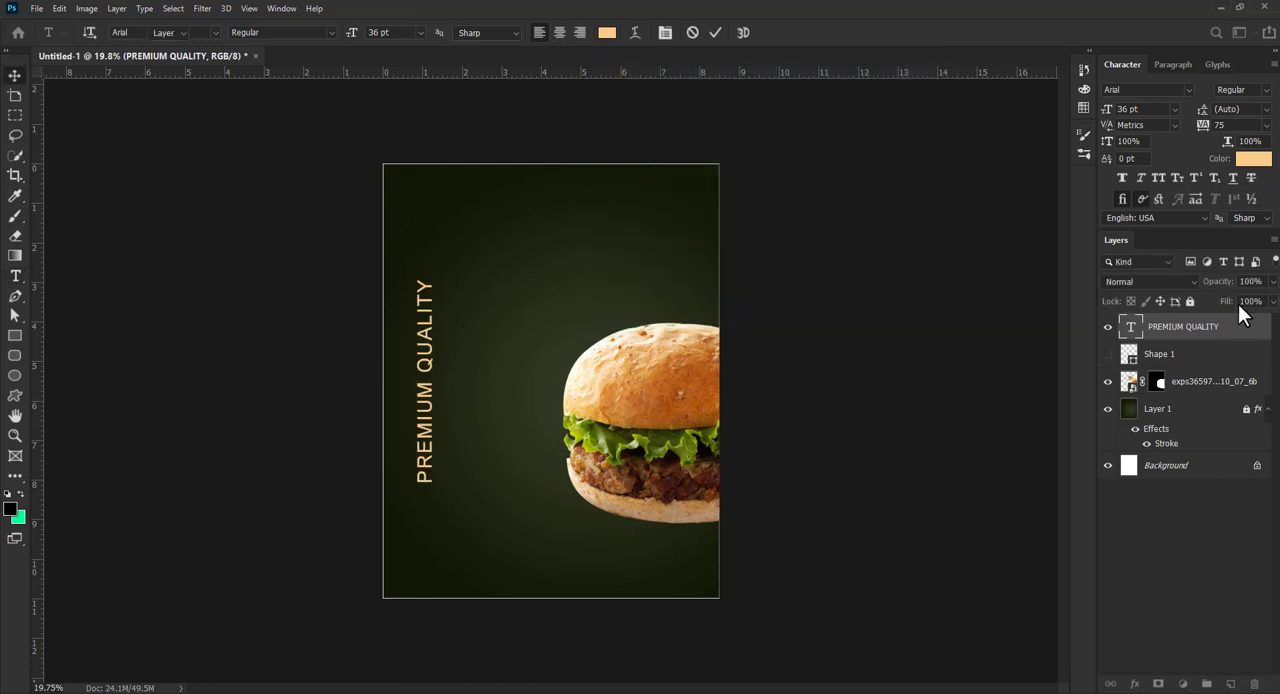
key(v)
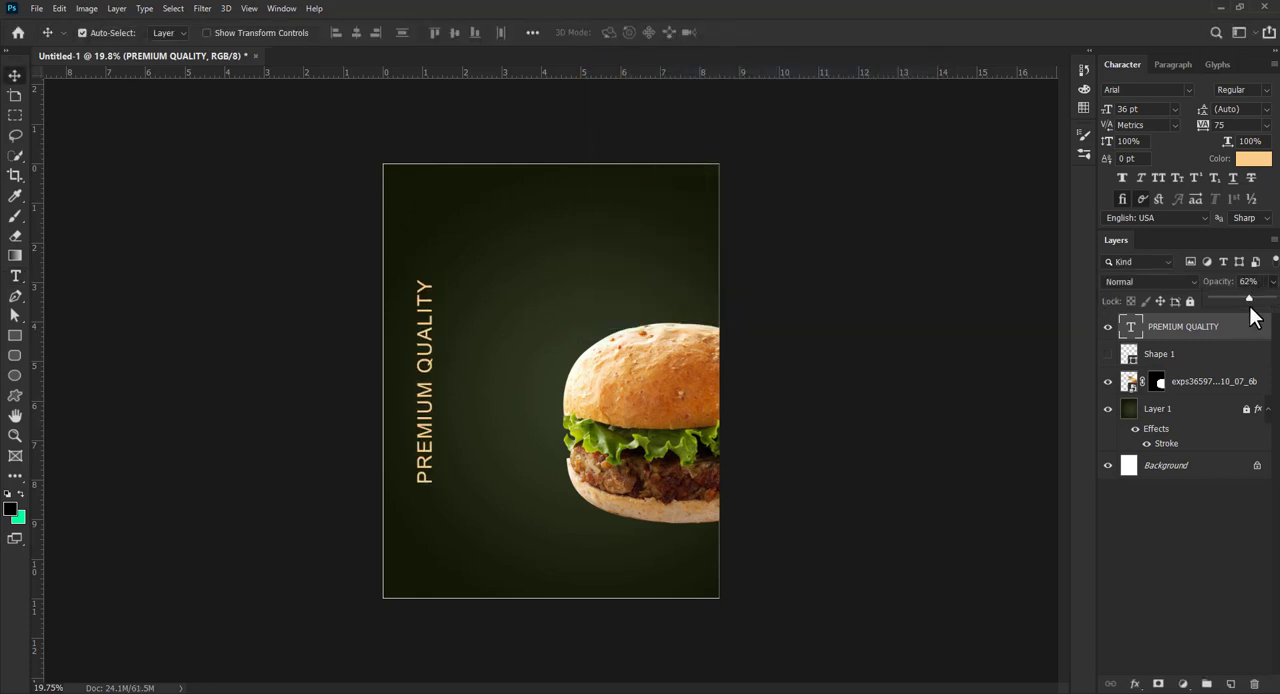
- Lower the opacity of the PREMIUM QUALITY text layer to 41%
drag(1250, 309, 1244, 298)
key(t)
key(Return)
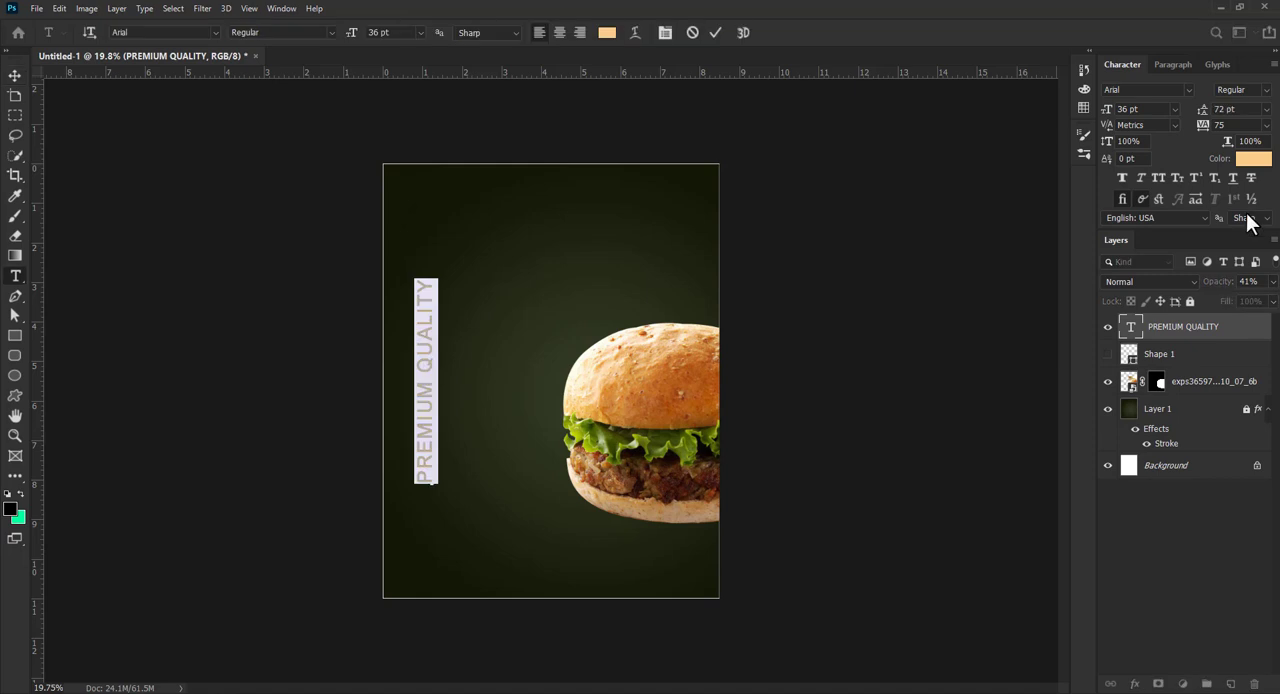
- Set the PREMIUM QUALITY text to 24 pt with 72 pt leading and tracking of 600
click(1266, 109)
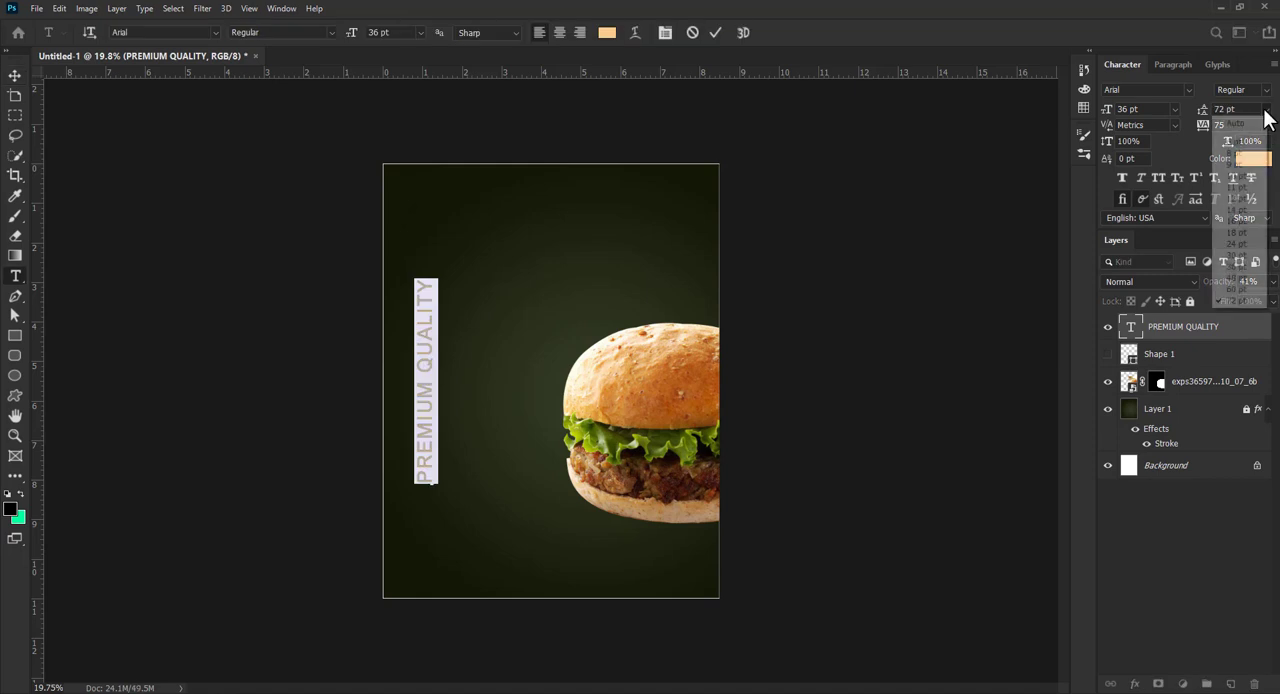
click(1226, 302)
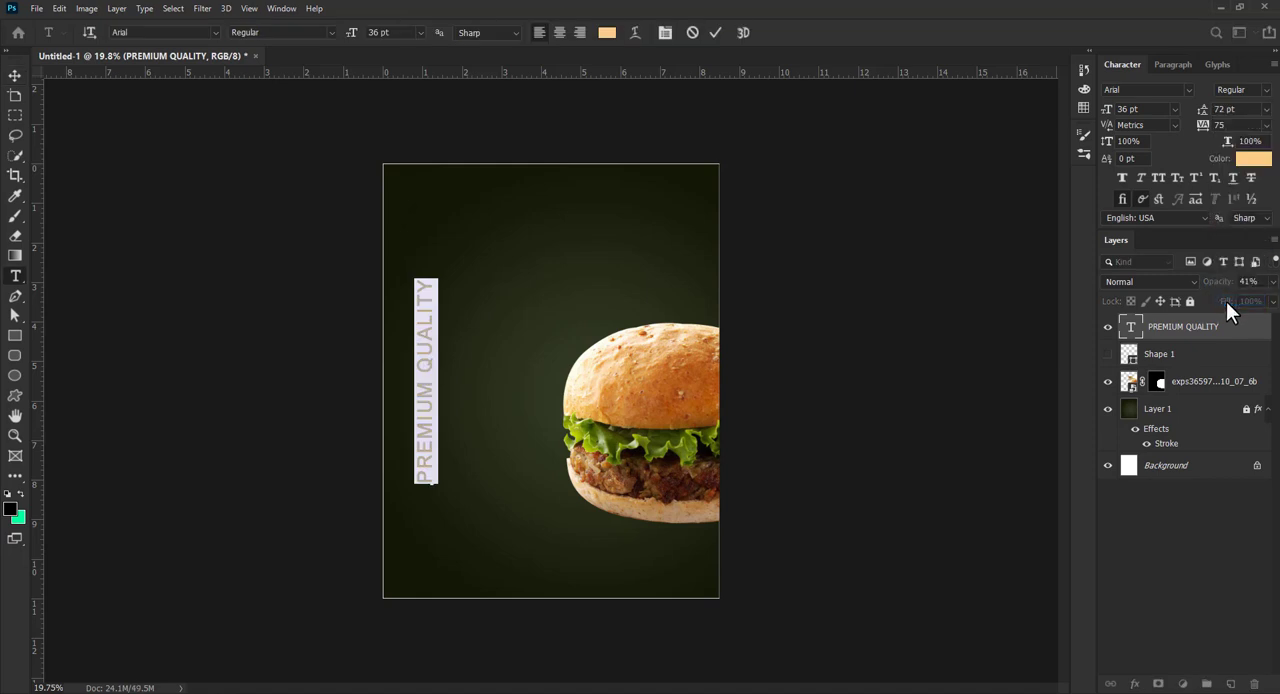
click(1167, 110)
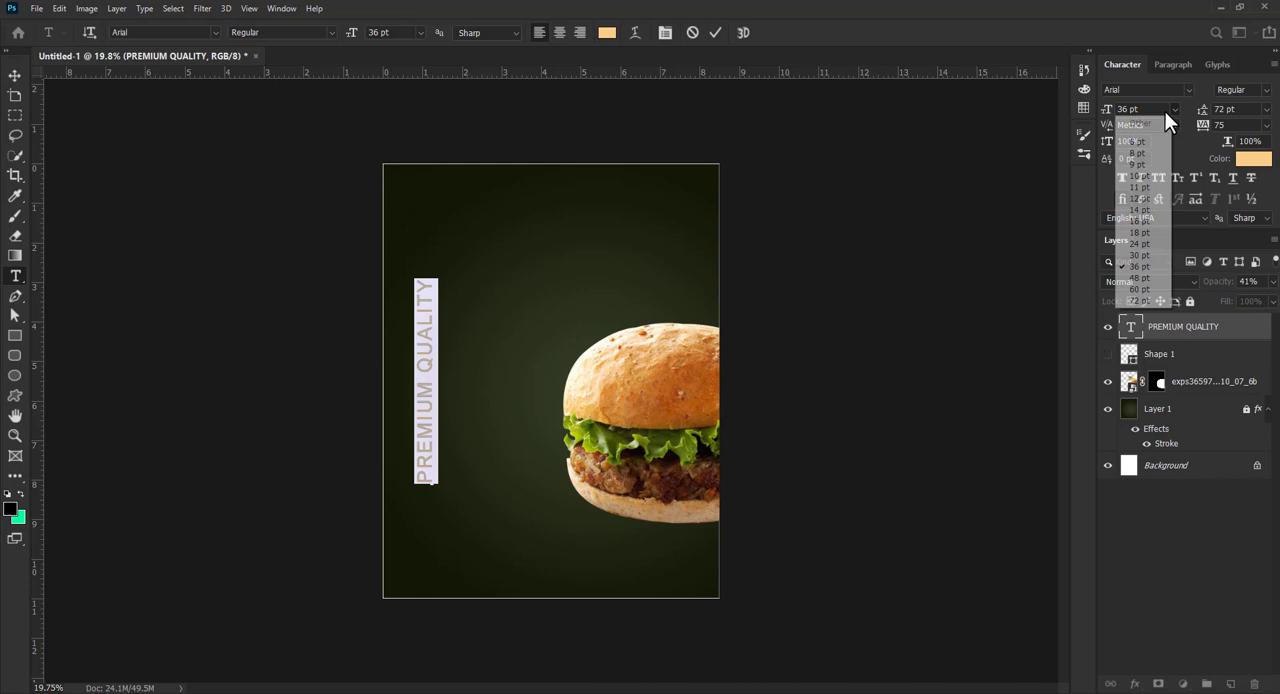
click(1146, 234)
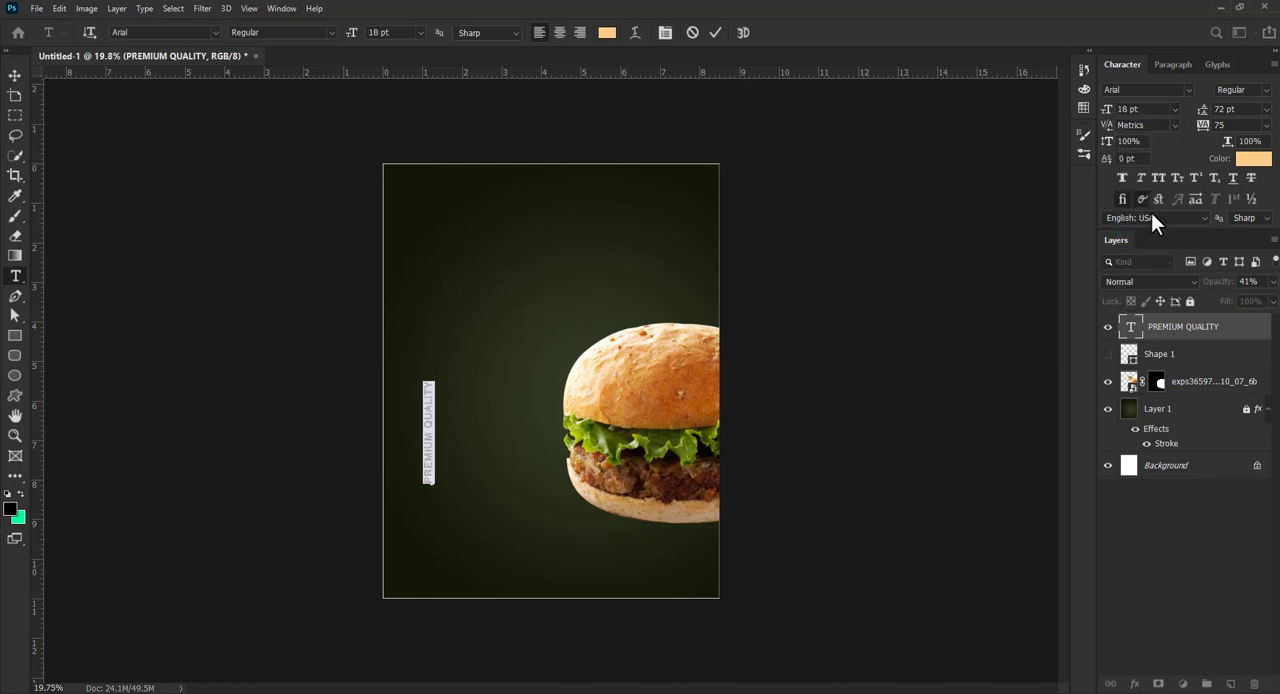
click(1175, 110)
click(1142, 246)
drag(1230, 125, 1177, 124)
text(45)
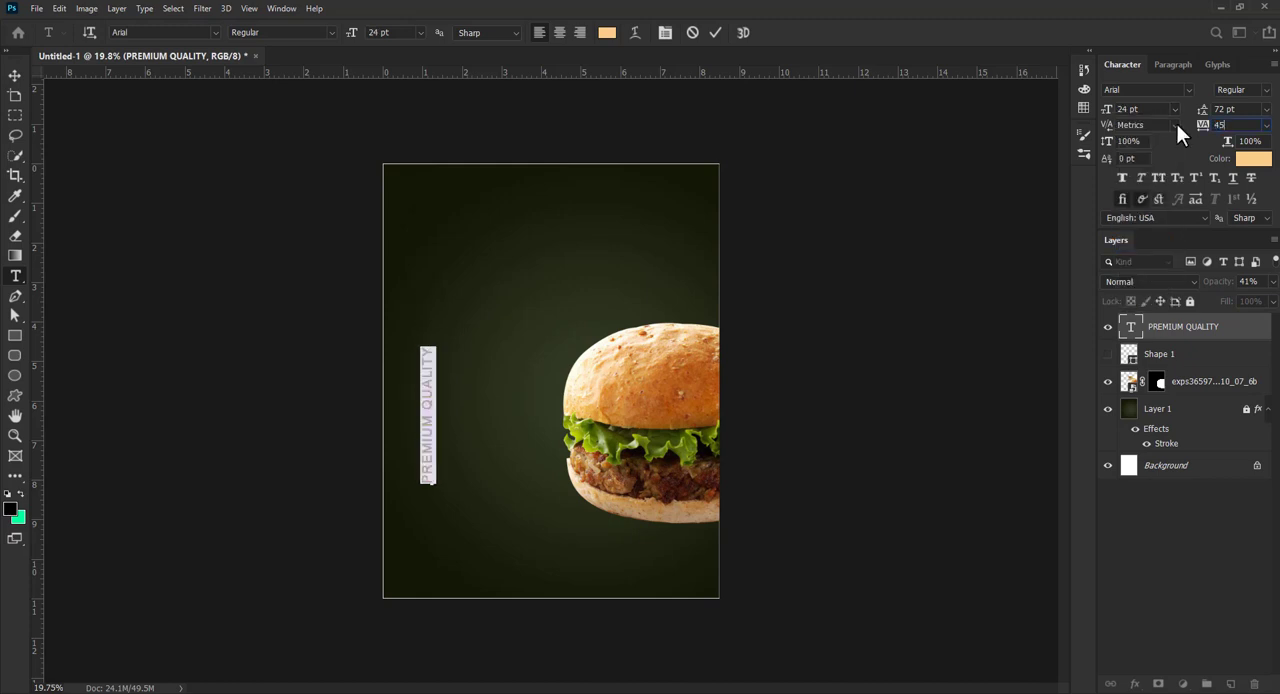
text(0)
key(Return)
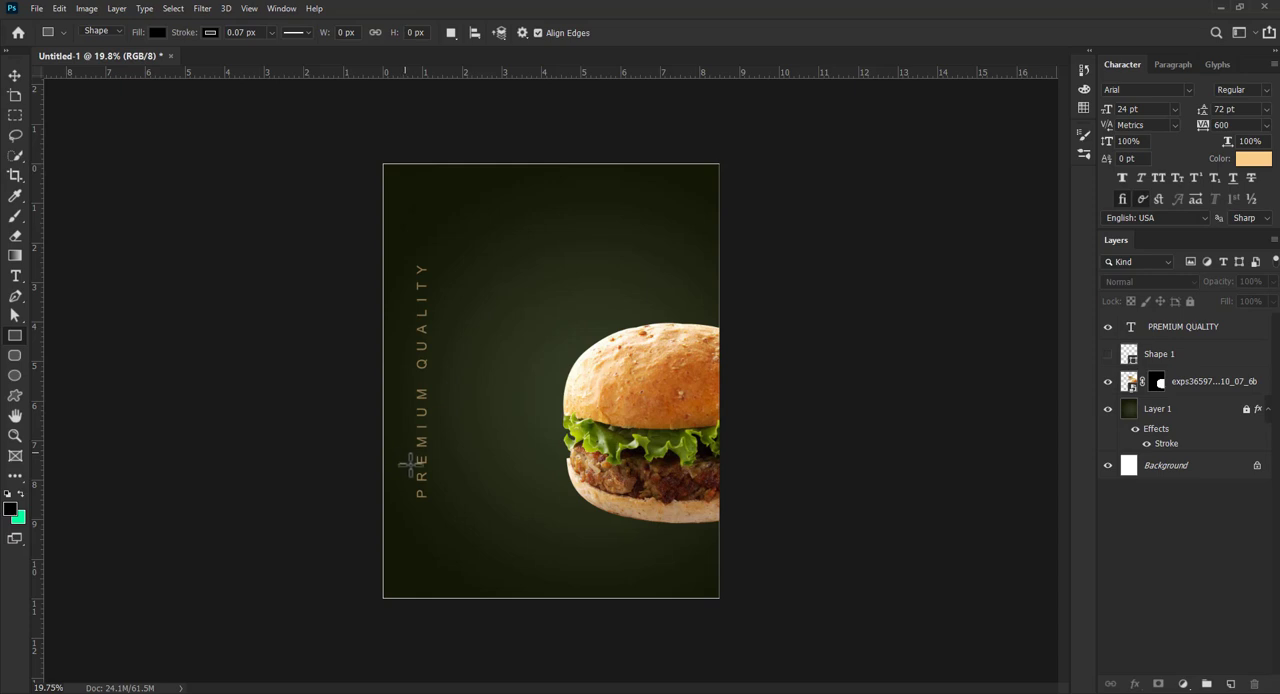
- Draw a rectangle about 224 × 792 px over the lower end of PREMIUM QUALITY and fill it with 937c50, sampled from that text
drag(404, 452, 434, 556)
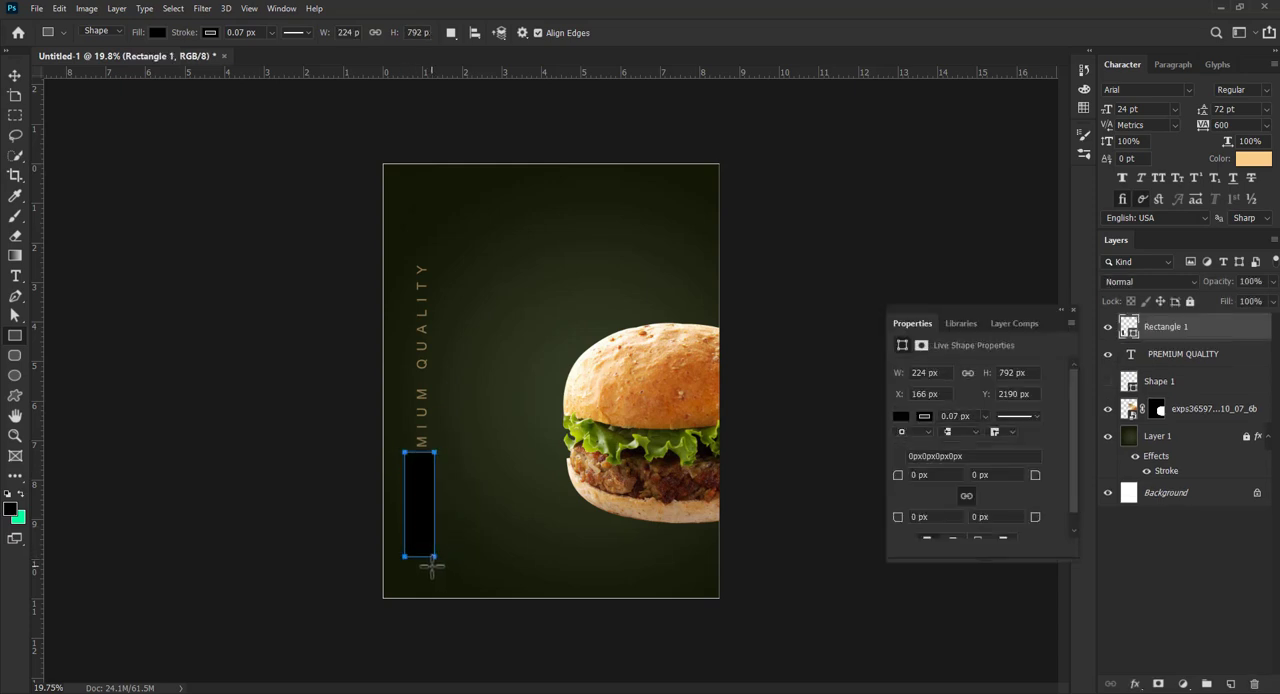
click(901, 417)
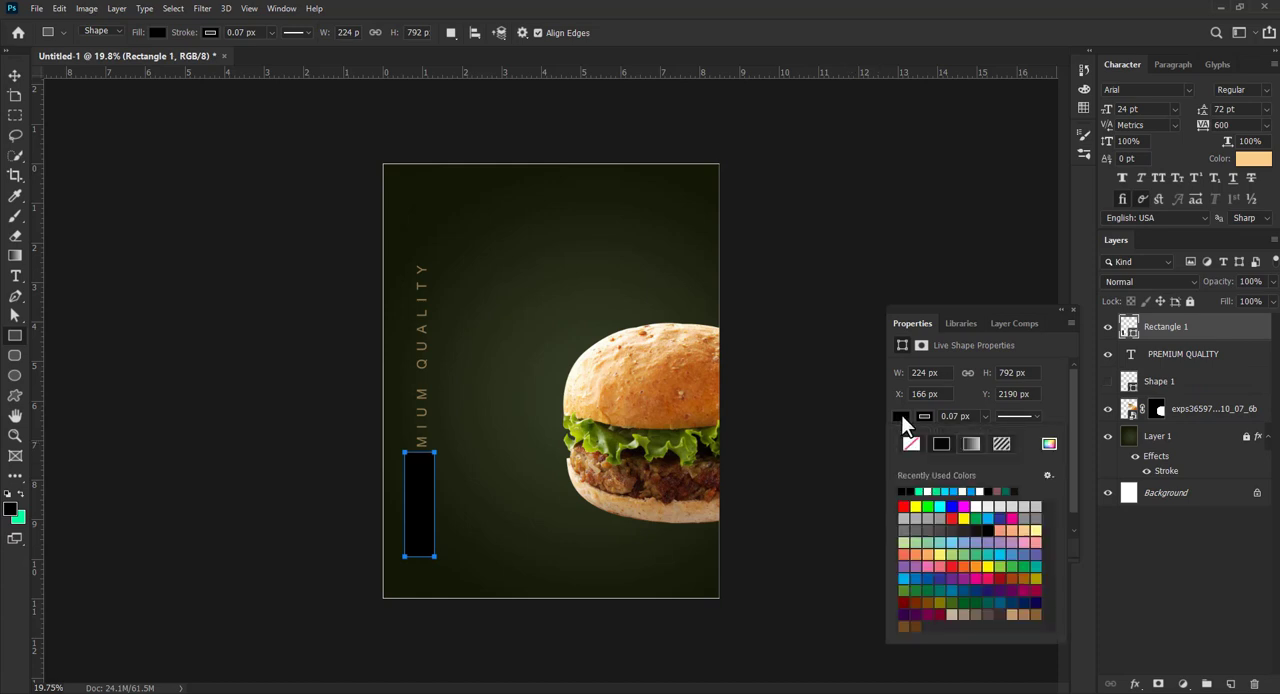
click(1049, 443)
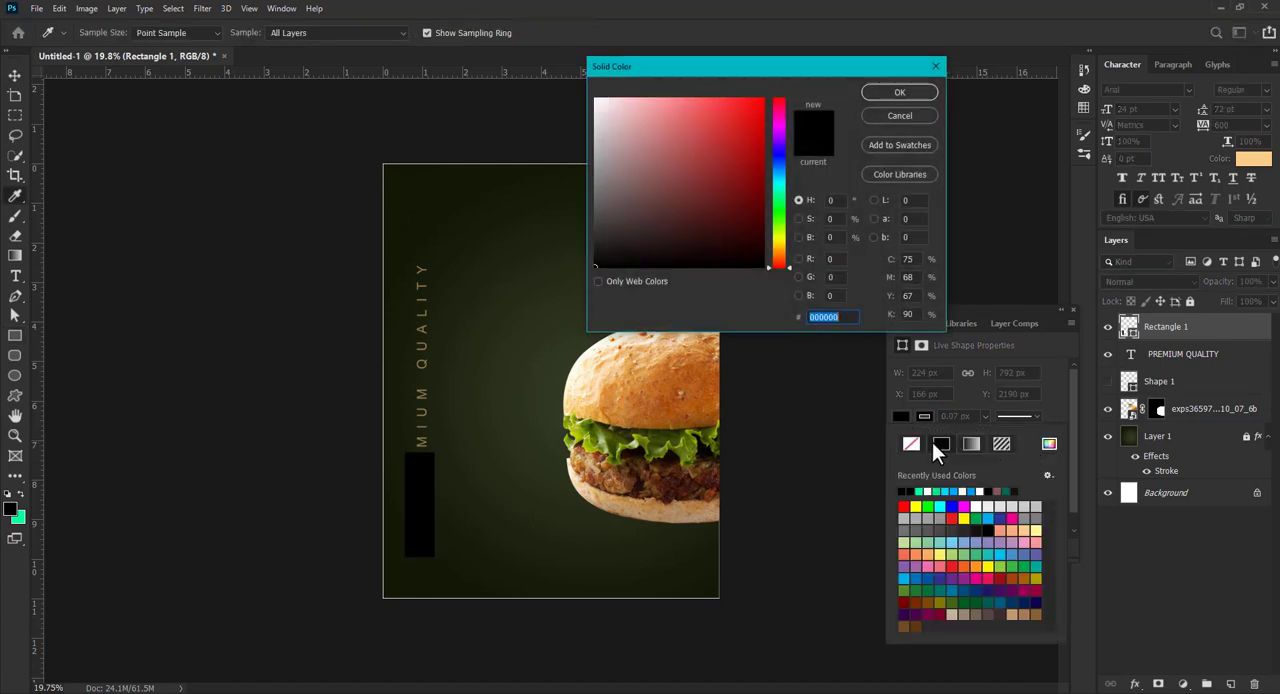
click(422, 369)
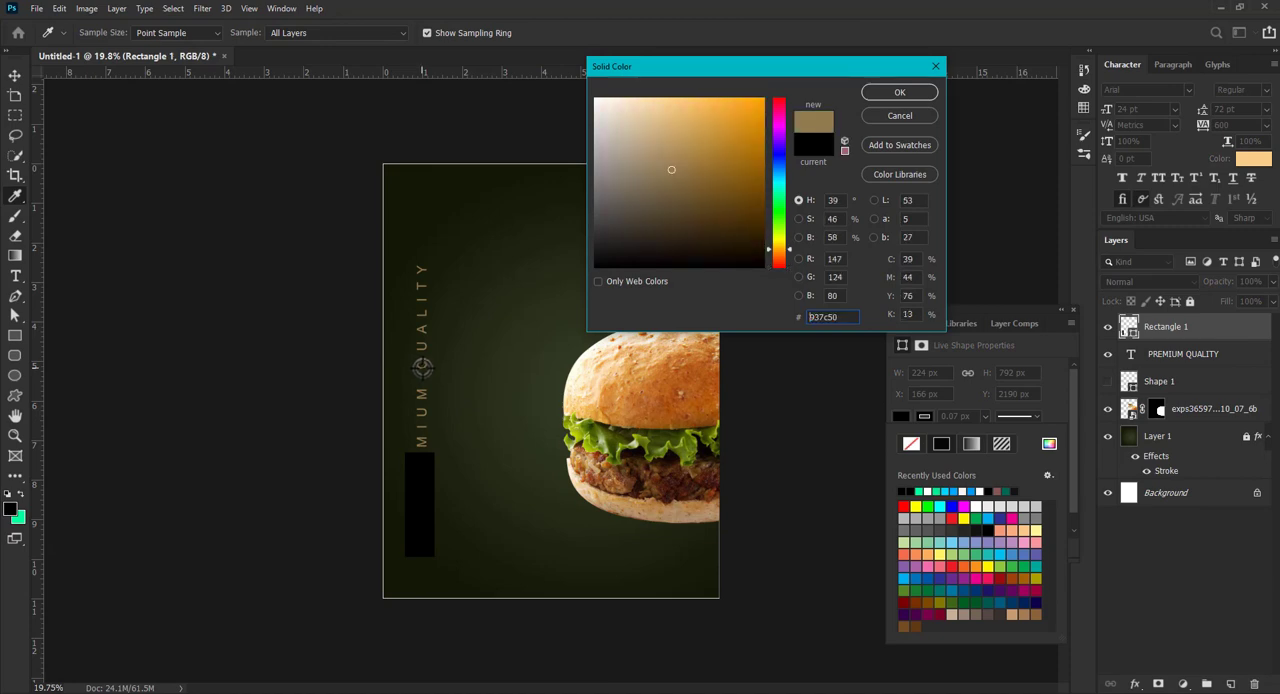
click(878, 96)
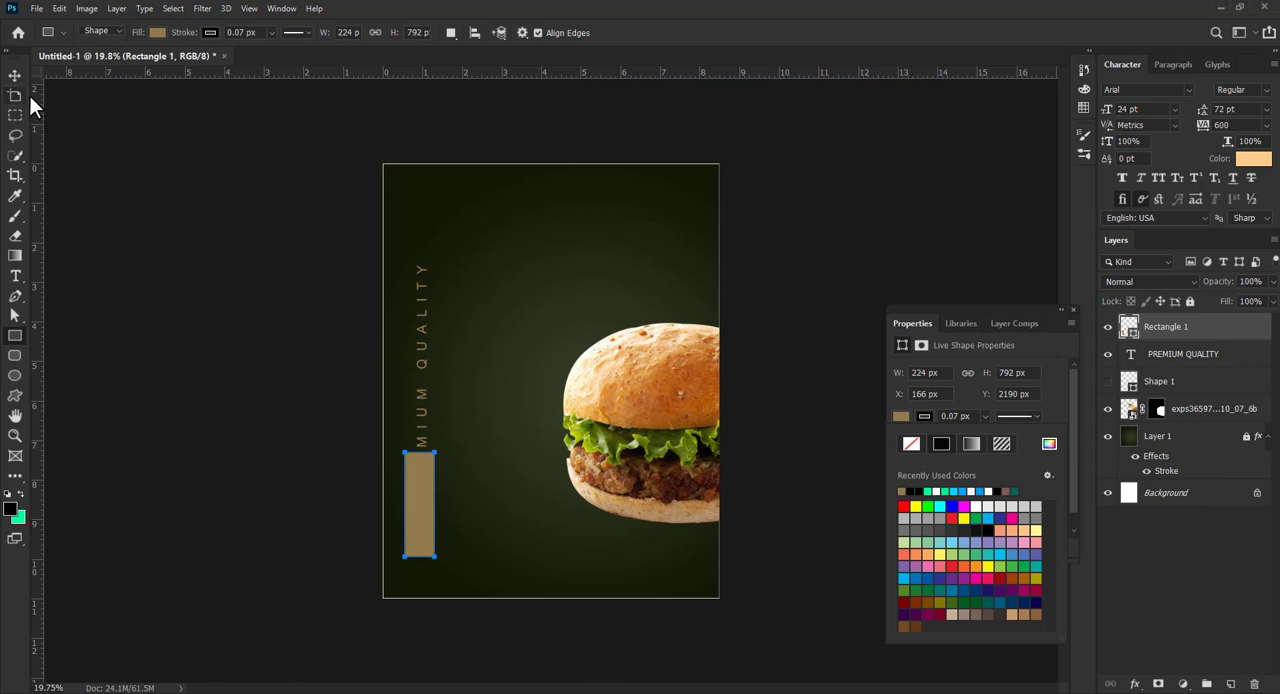
- Place the rectangle's layer beneath the PREMIUM QUALITY text and lower its opacity to 48%
key(v)
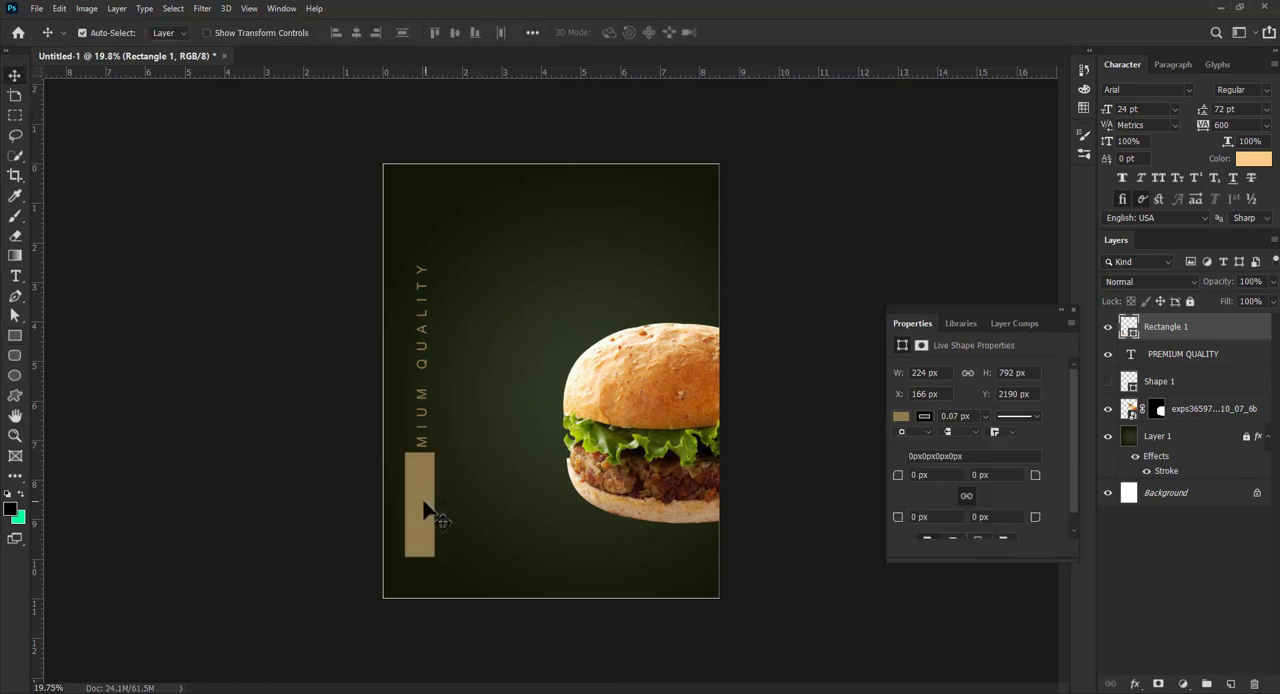
drag(1157, 343, 1182, 375)
click(1272, 281)
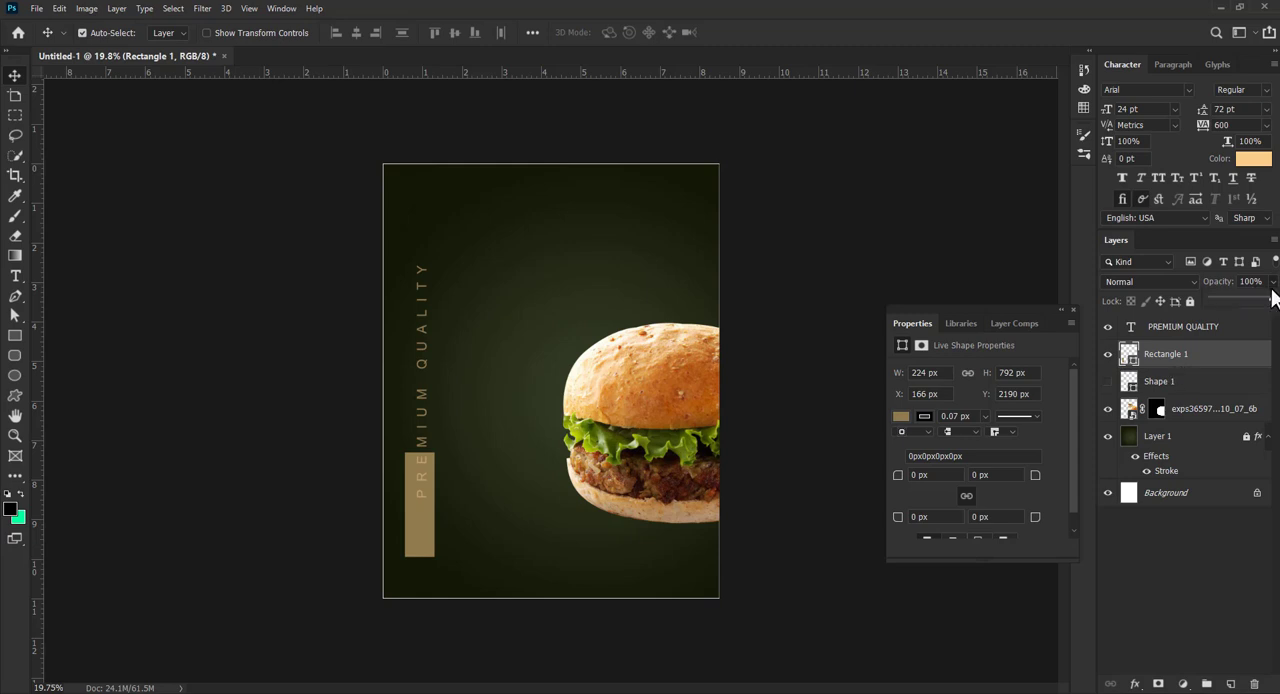
drag(1271, 299, 1240, 297)
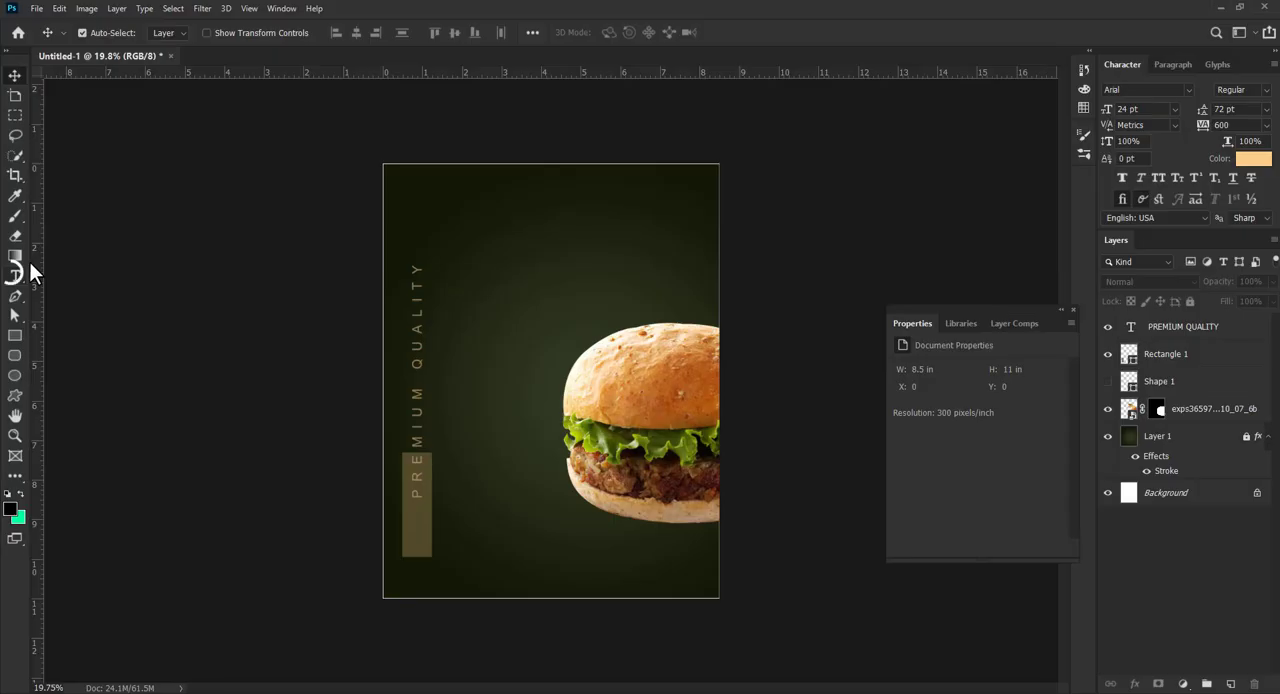
- Add the text BURGER with the Vertical Type tool, between PREMIUM QUALITY and the burger
drag(15, 275, 85, 300)
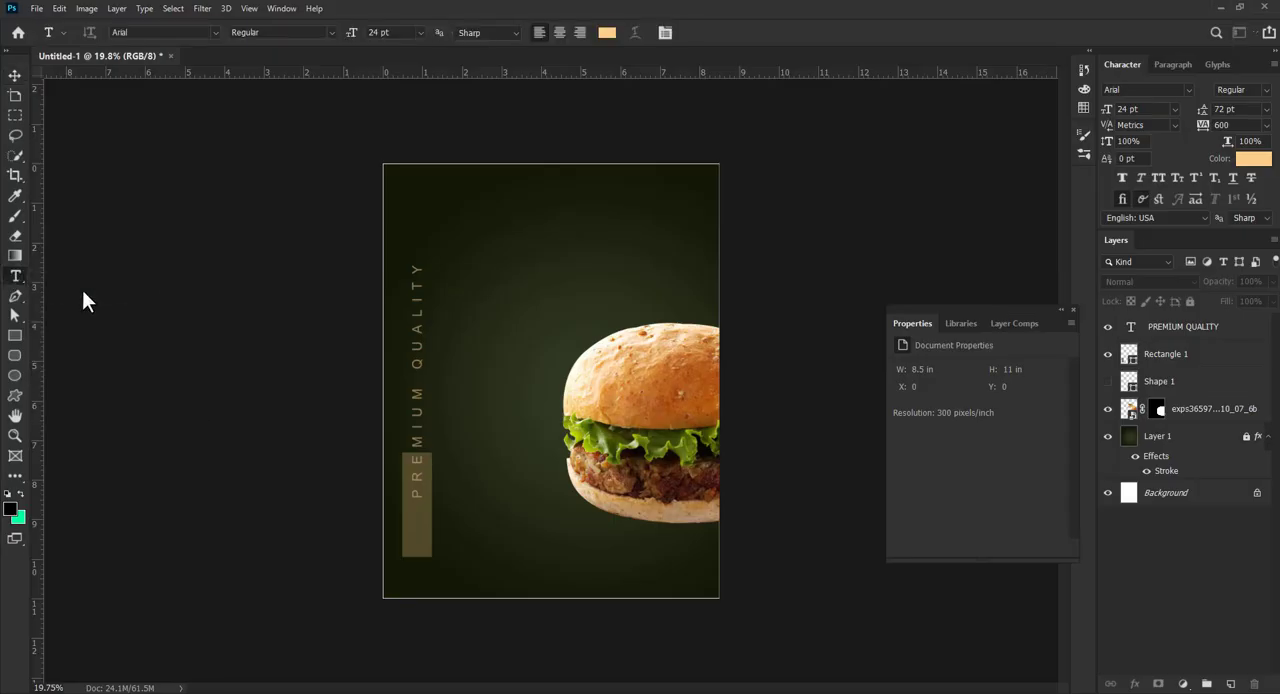
click(472, 265)
text(BUR)
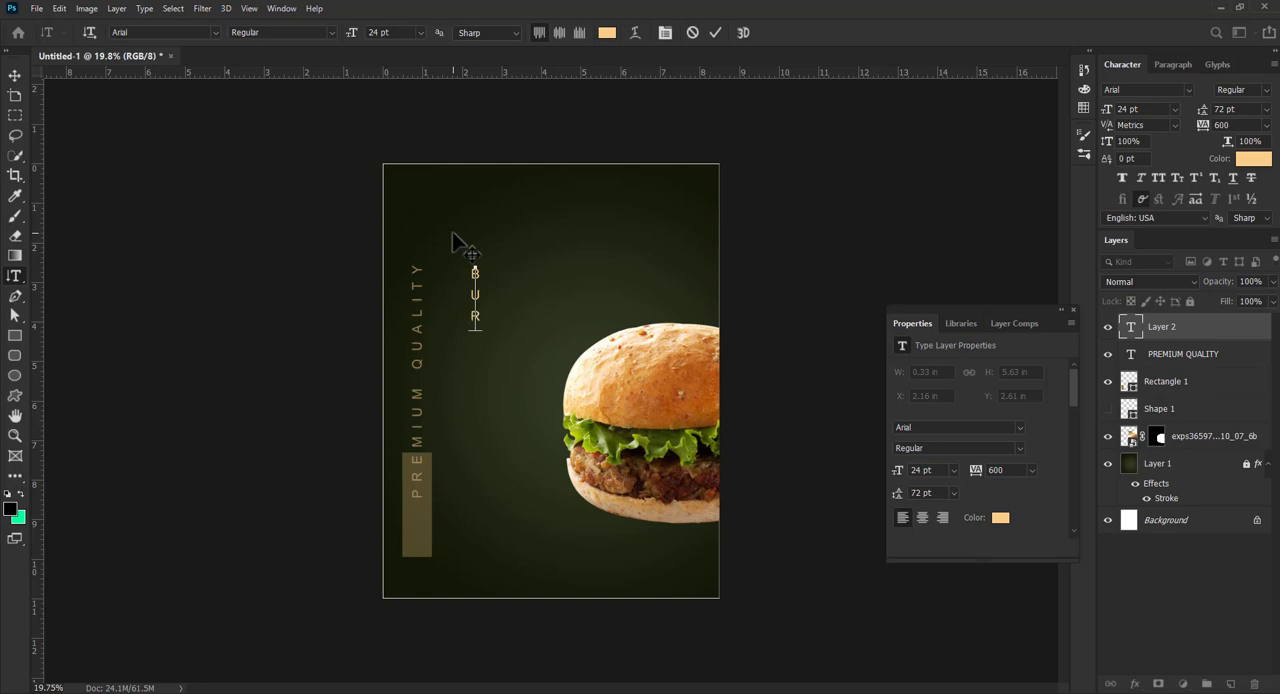
text(GER)
key(ctrl+Return)
- Set the BURGER text in Futura Md BT Bold with tracking of 200 and enlarge it beside PREMIUM QUALITY
click(1186, 89)
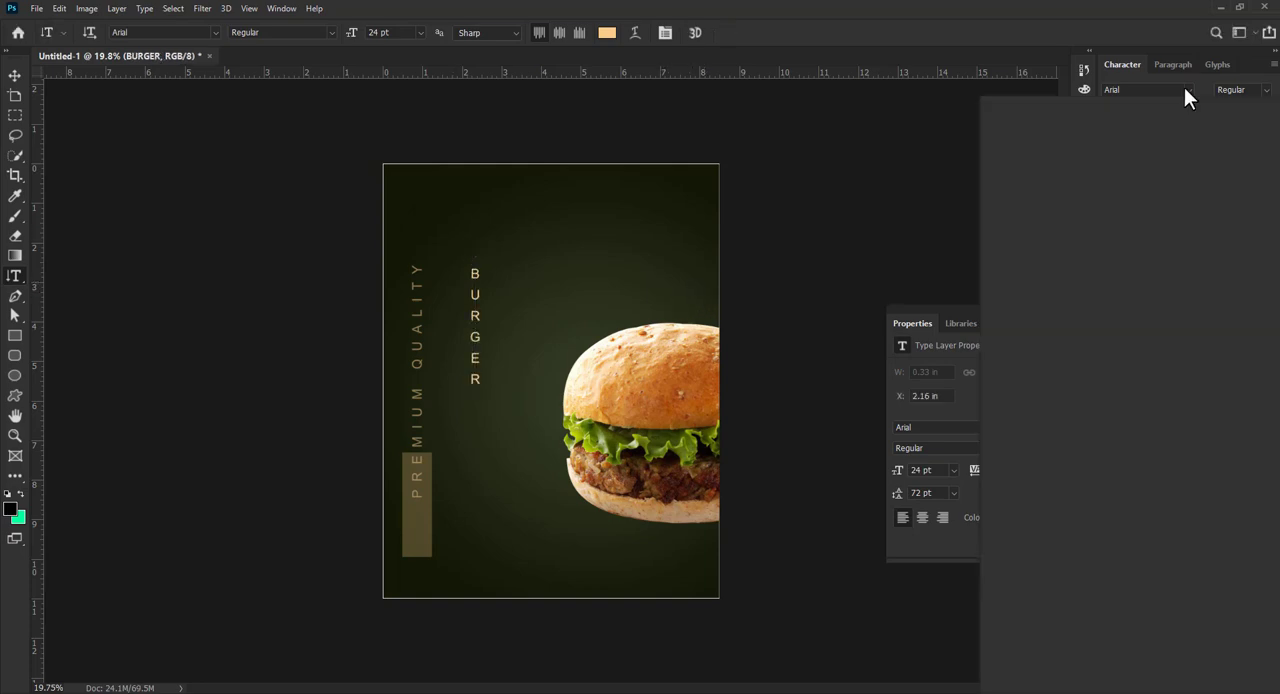
key(Down)
key(Down)
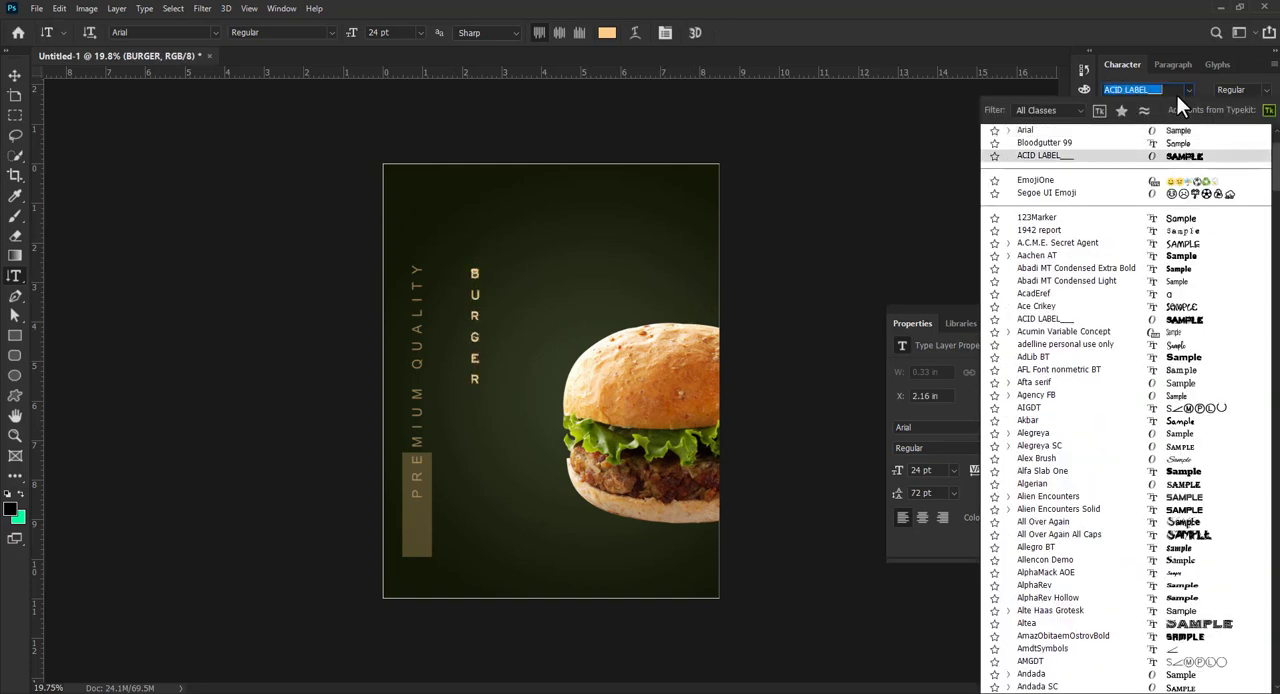
key(Down)
key(Down)
key(Down)
key(Down)
key(Down)
key(Down)
text(REG)
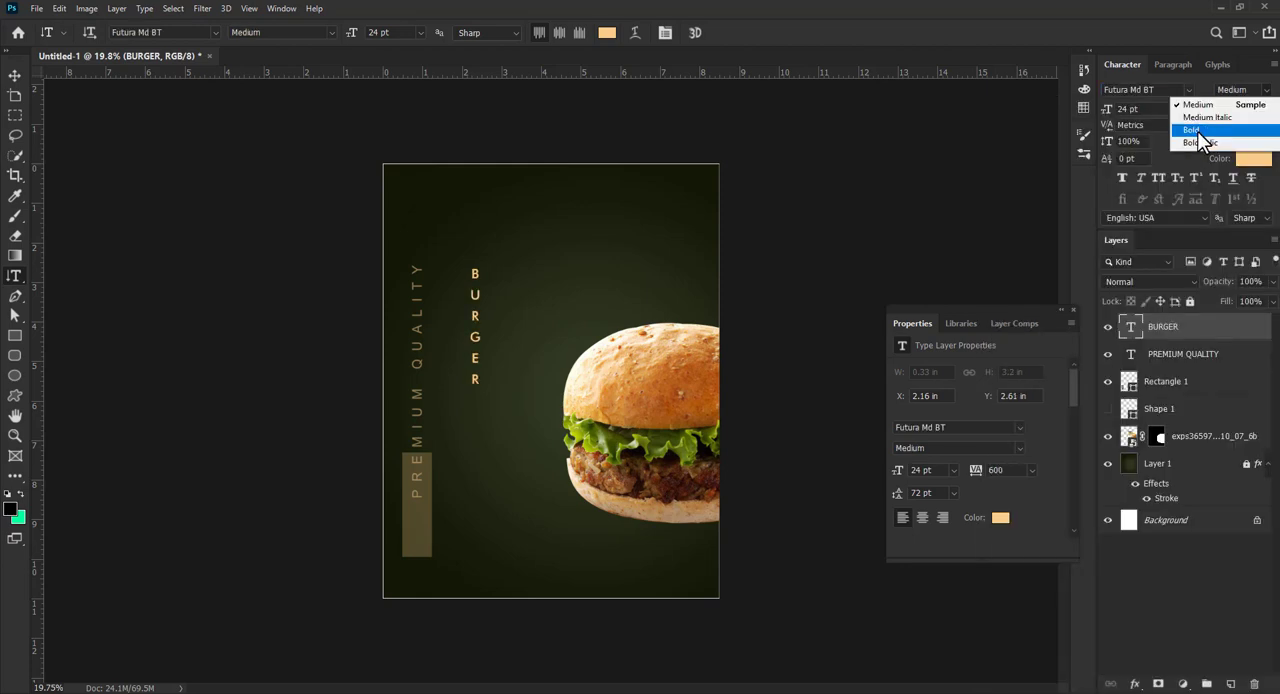
click(1197, 130)
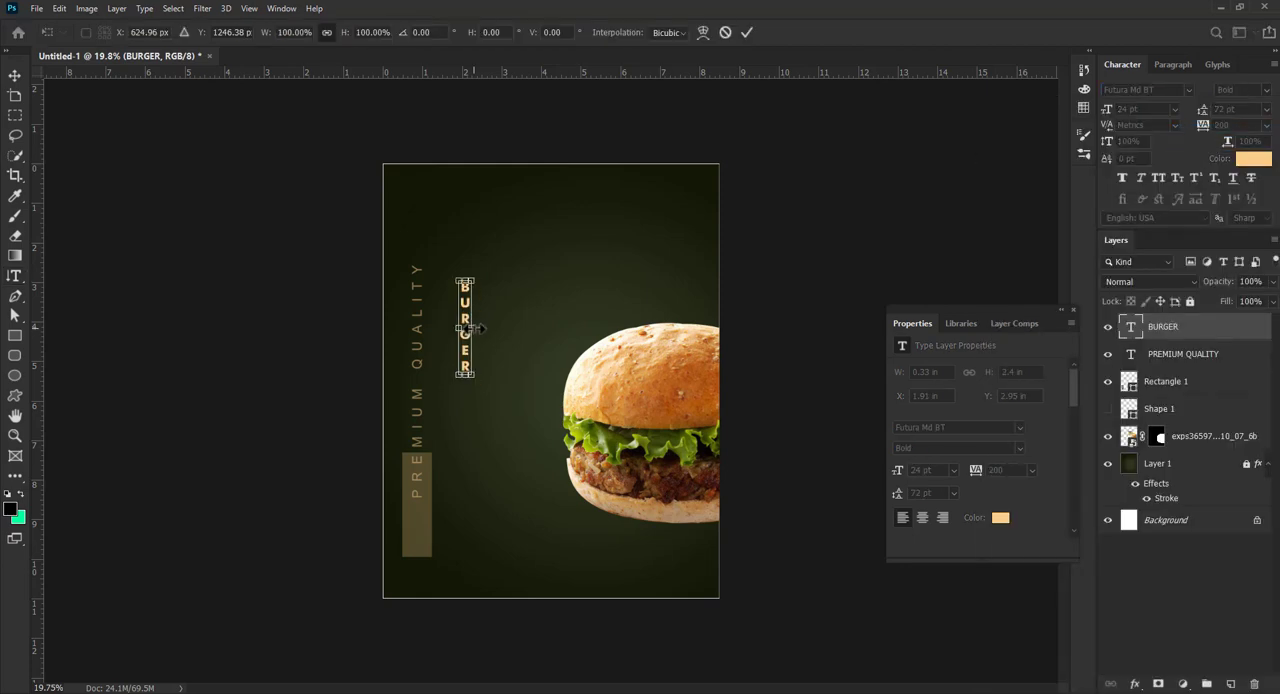
drag(475, 329, 492, 349)
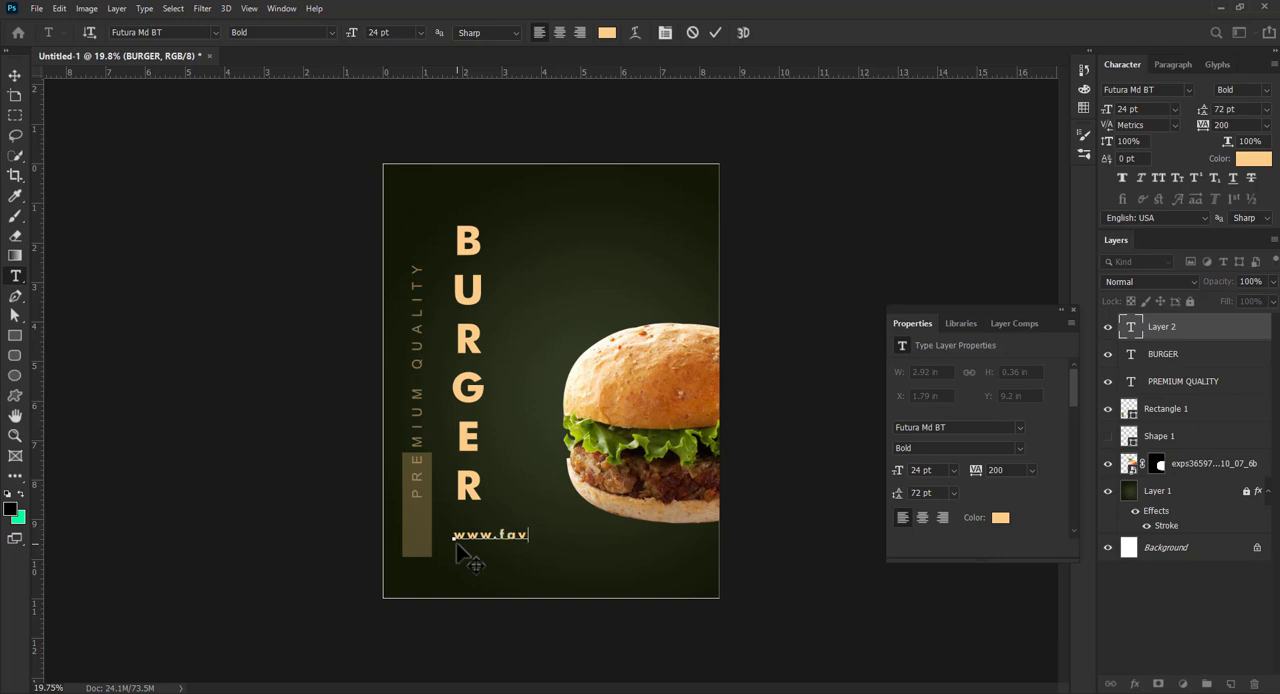
text(m)
key(ctrl+a)
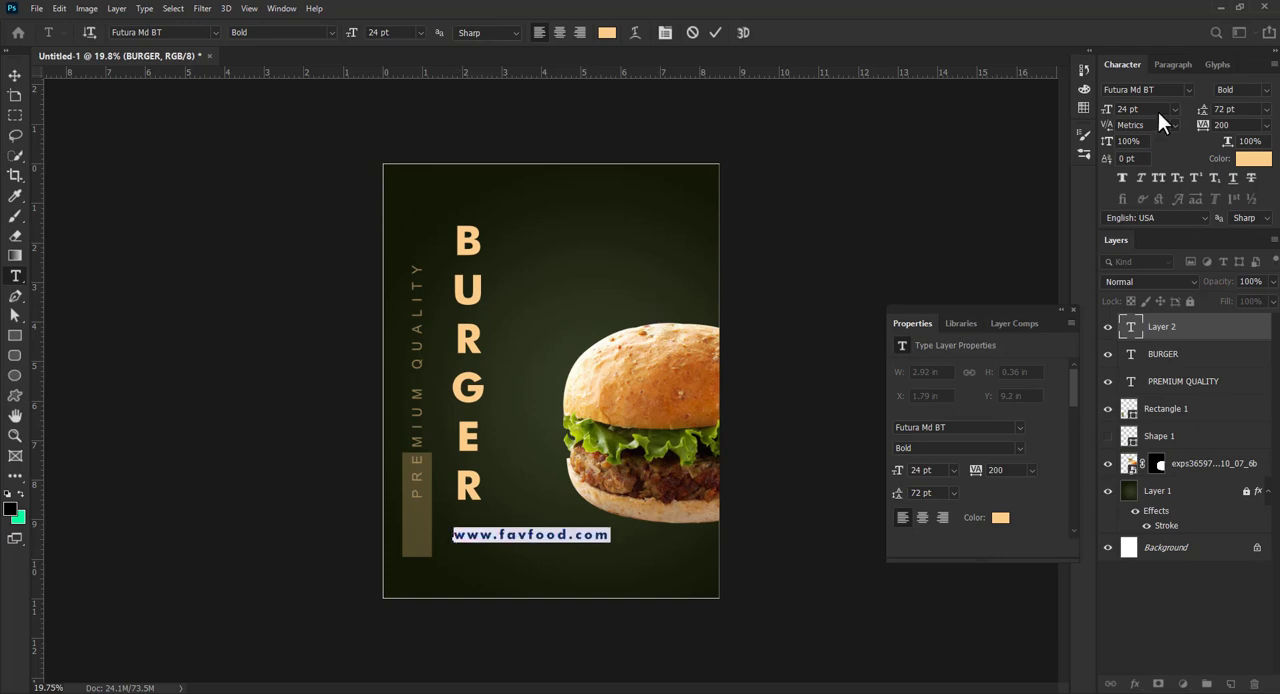
click(1188, 90)
key(Down)
key(Down)
click(1016, 224)
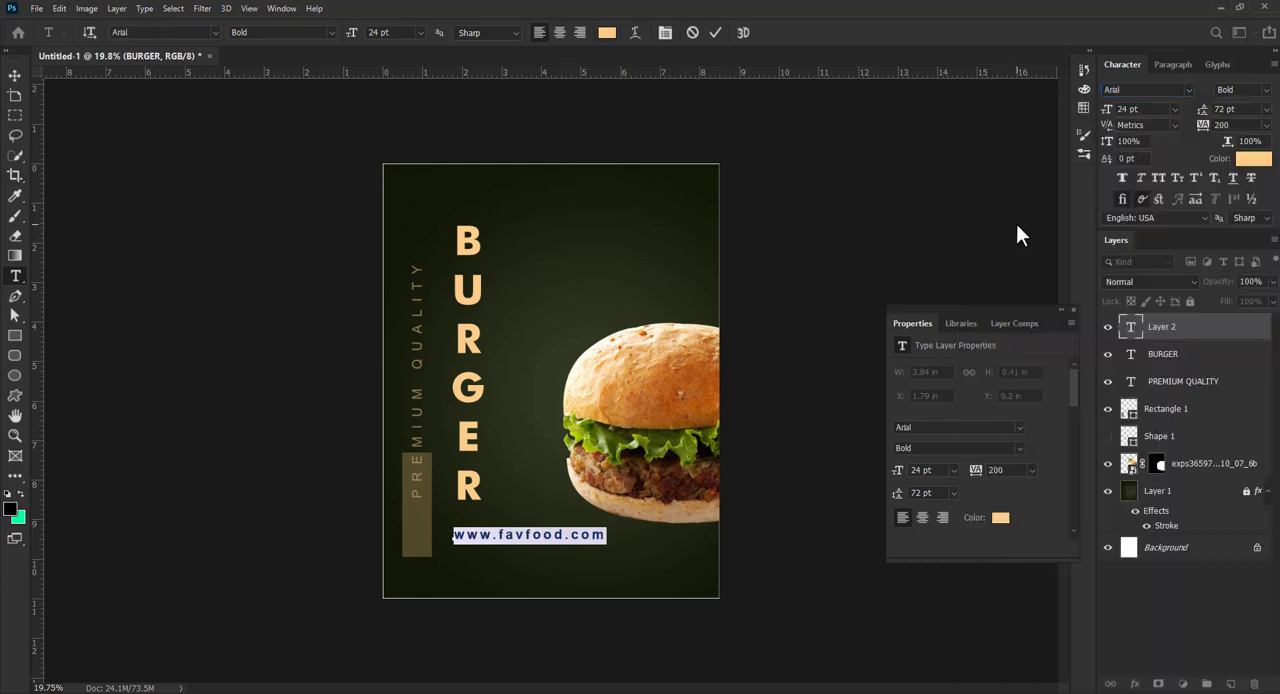
click(1245, 90)
click(1185, 156)
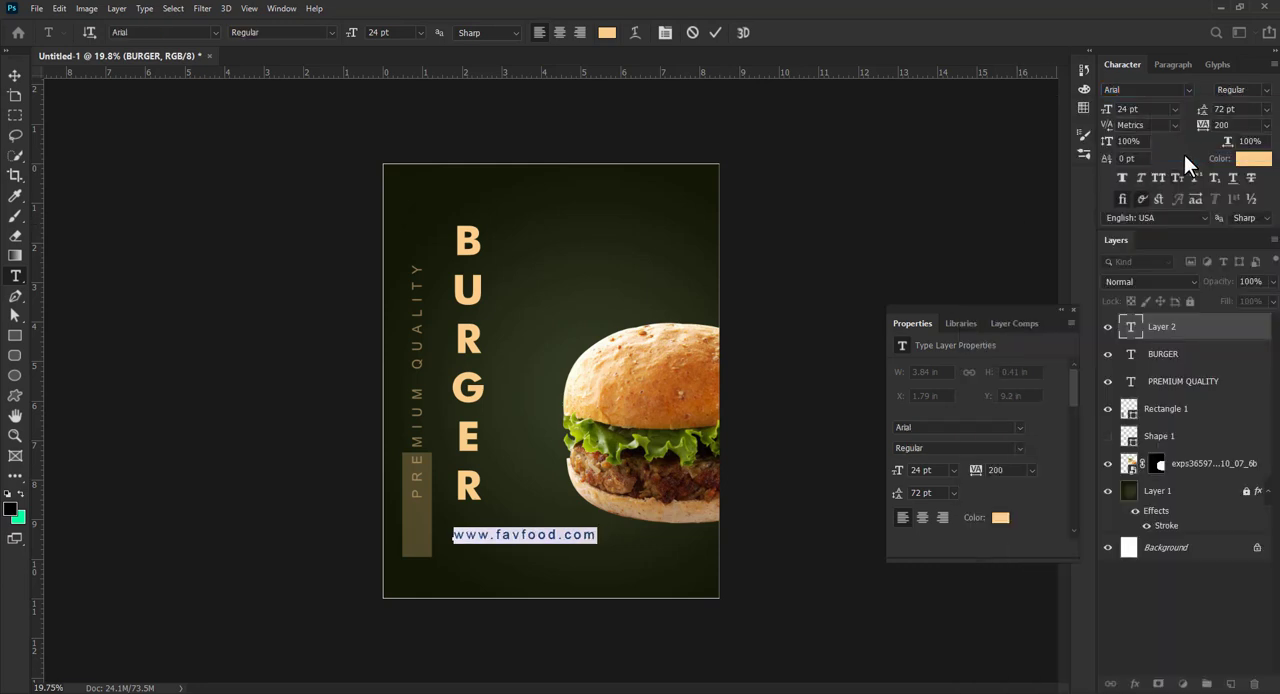
click(1236, 125)
text(100)
key(Return)
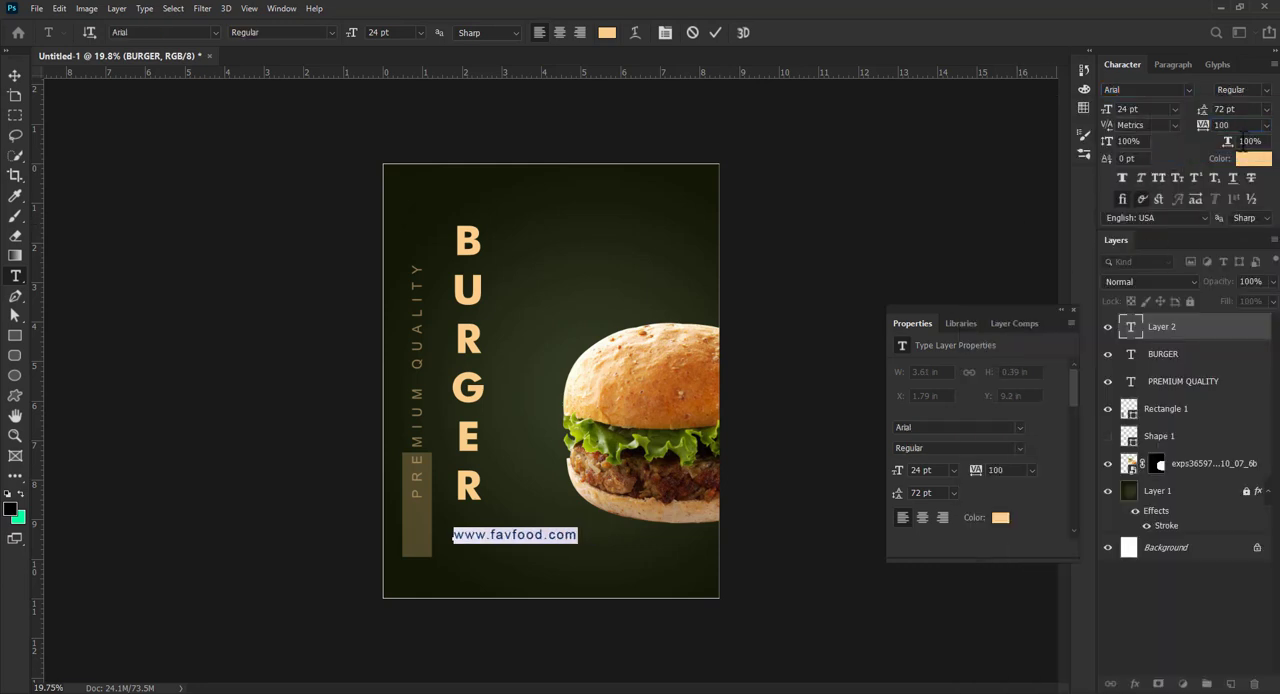
click(716, 32)
key(v)
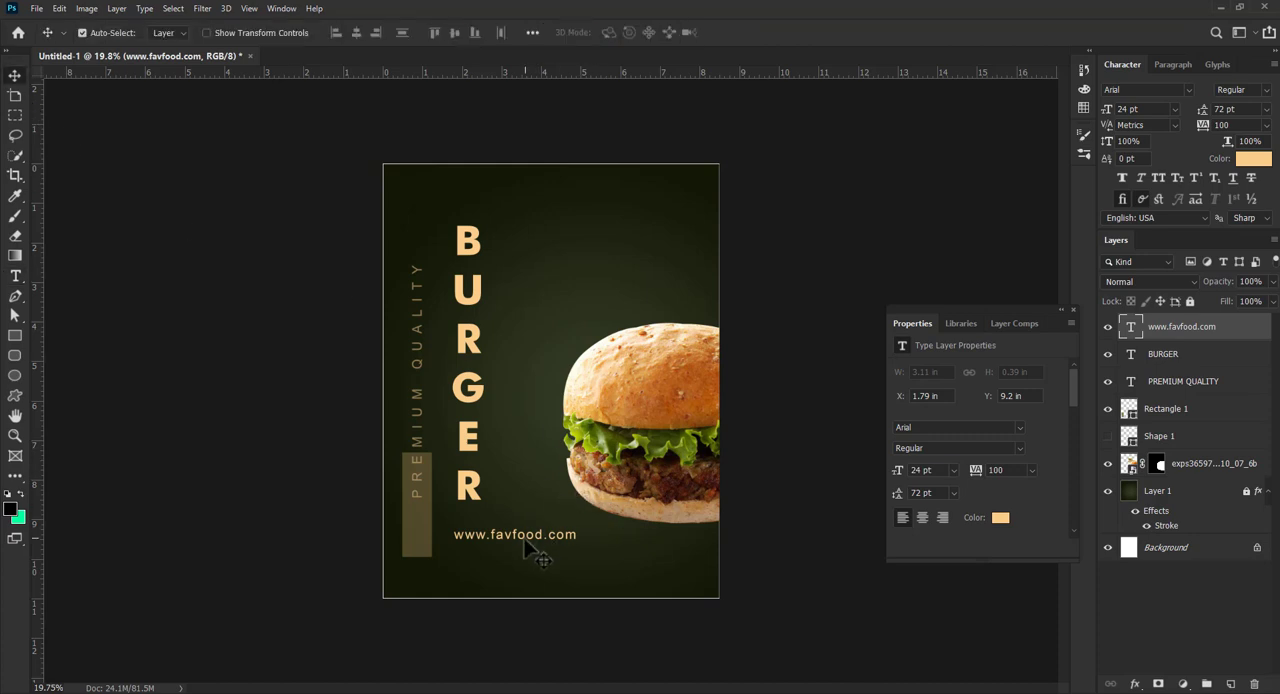
drag(533, 538, 588, 586)
key(ctrl+t)
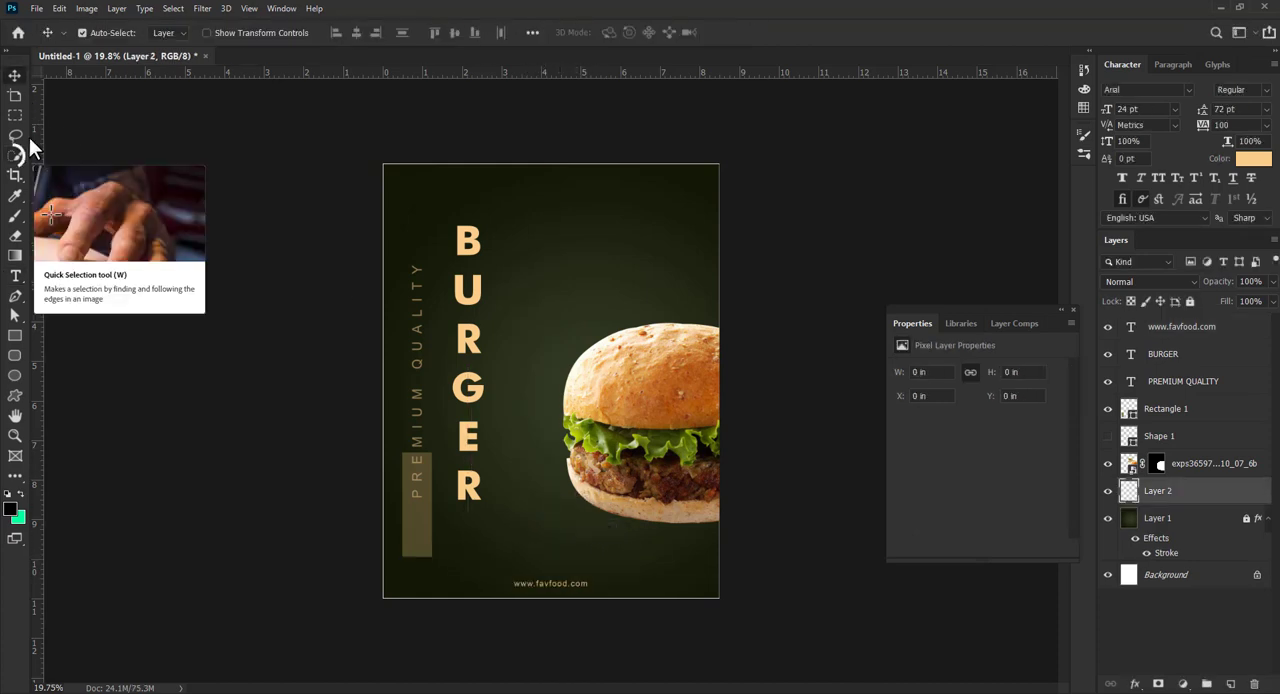
- Set up a Soft Round brush of 1000 px with 0% hardness, 100% opacity and 100% flow
click(15, 215)
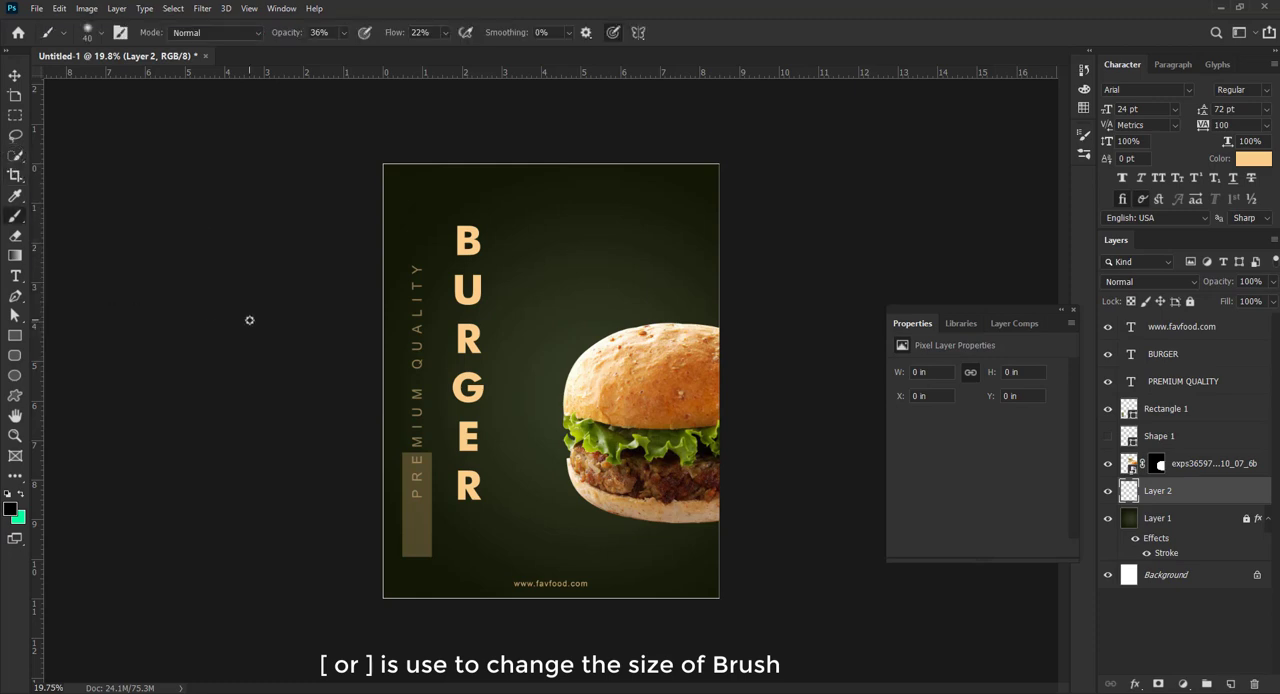
key(bracketright)
key(bracketright)
key(bracketright)
key(bracketright)
key(bracketright)
key(bracketright)
key(bracketright)
key(bracketright)
key(bracketright)
key(bracketright)
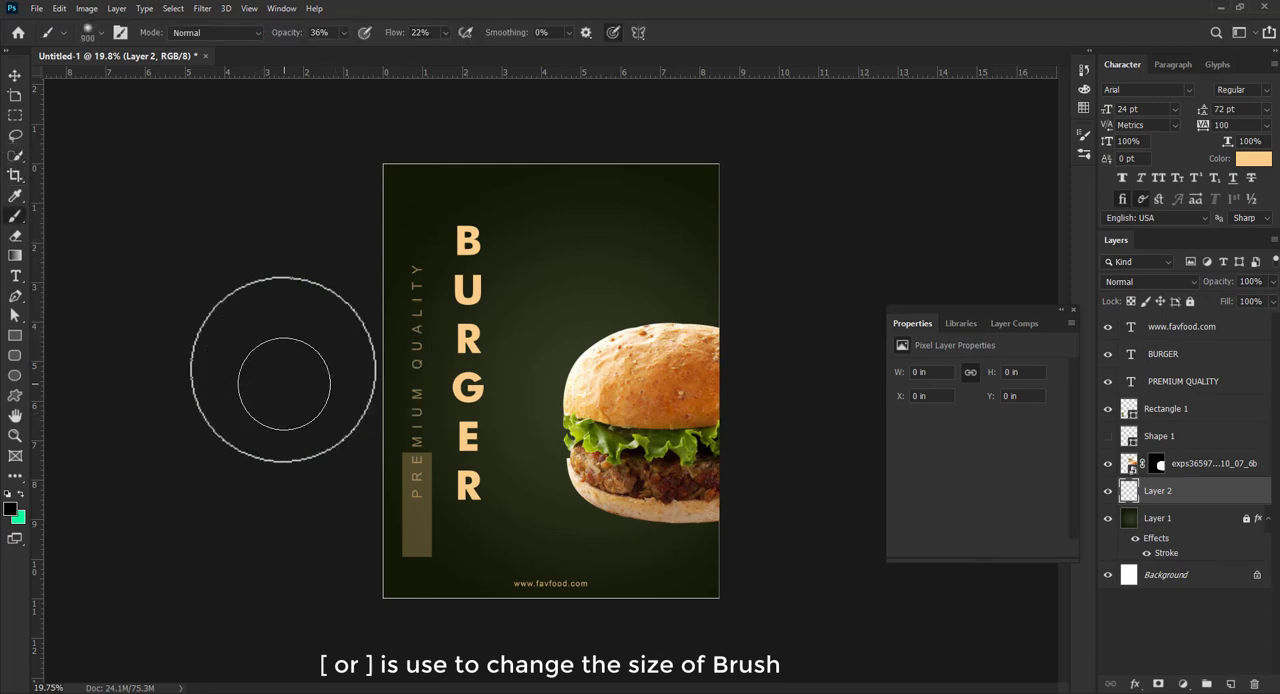
click(83, 31)
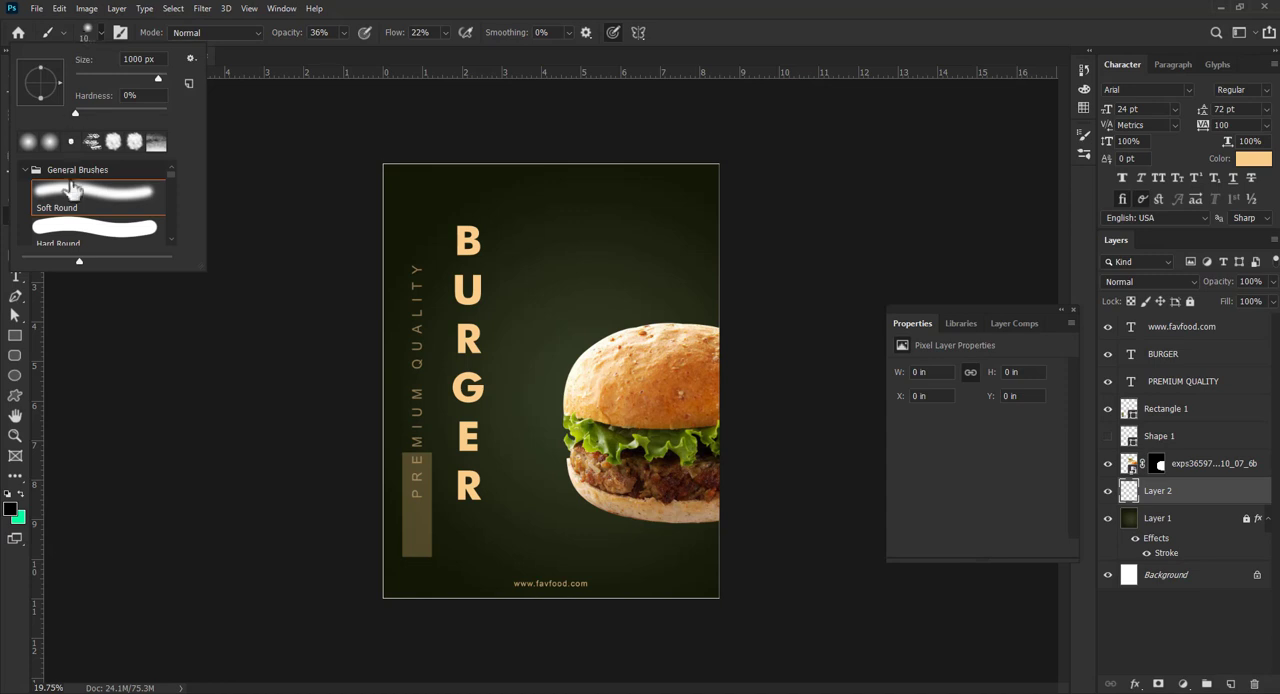
click(395, 8)
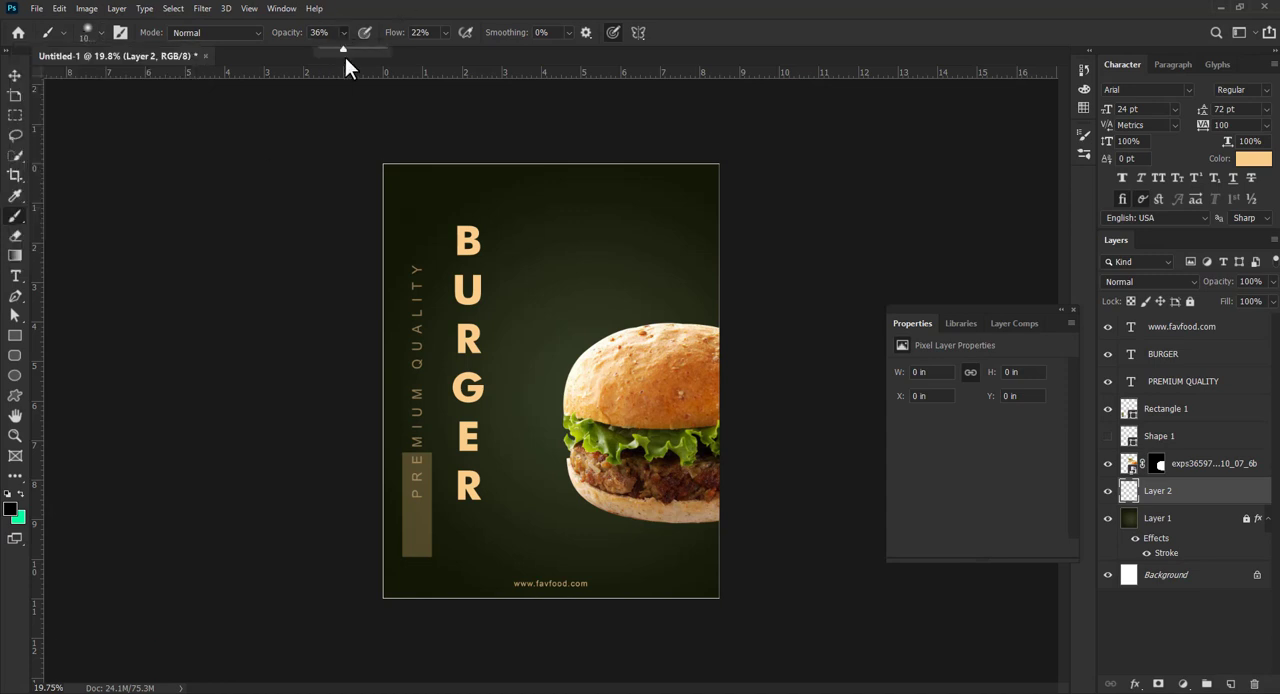
drag(374, 46, 449, 38)
click(445, 32)
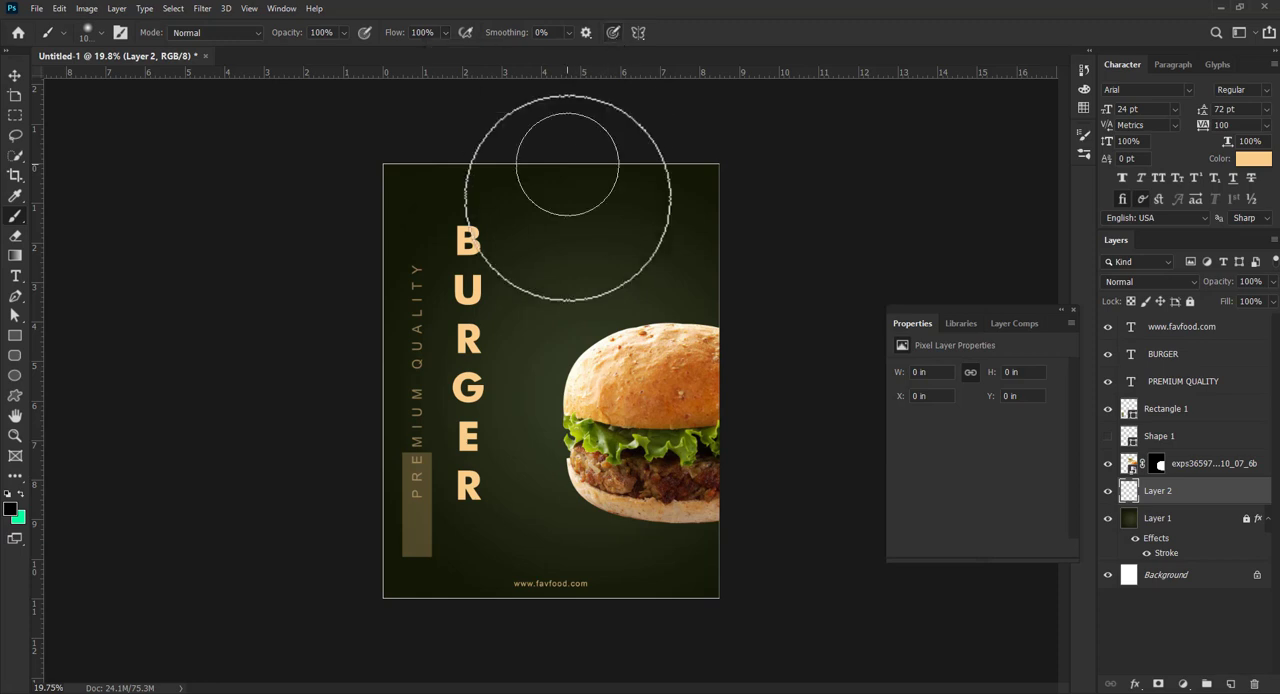
- Paint a single soft black spot between BURGER and the top bun, on the empty layer beneath the burger
click(556, 320)
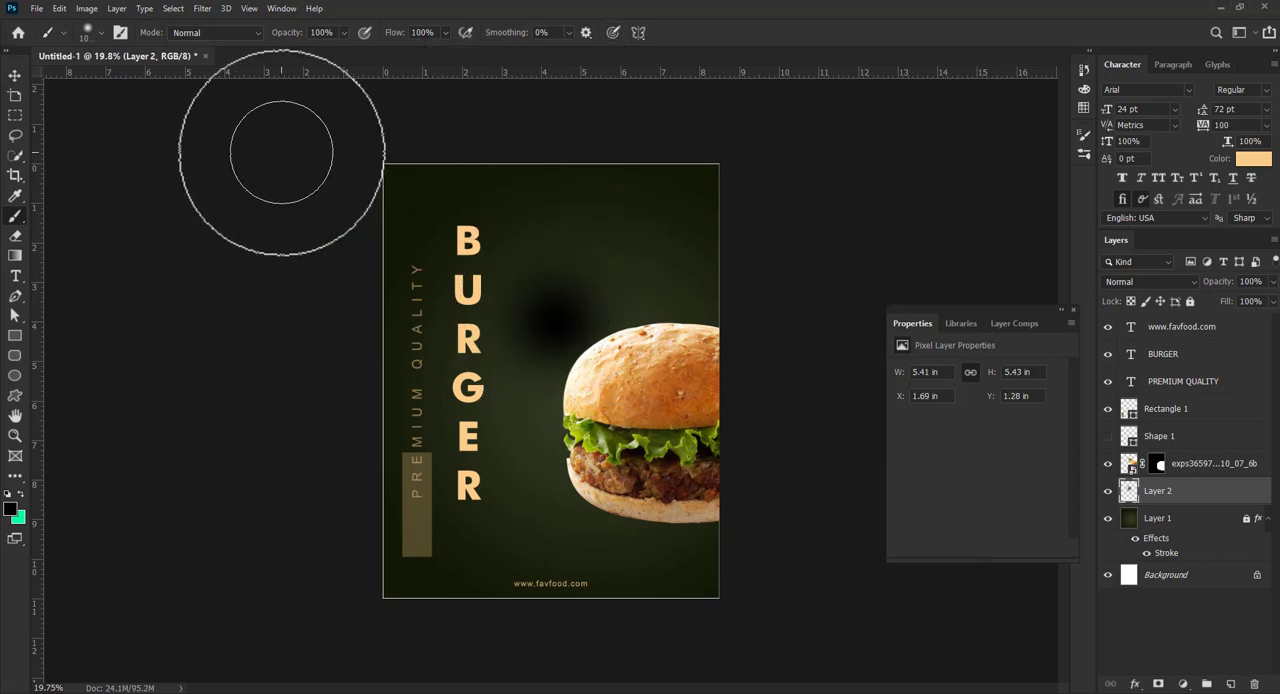
click(15, 75)
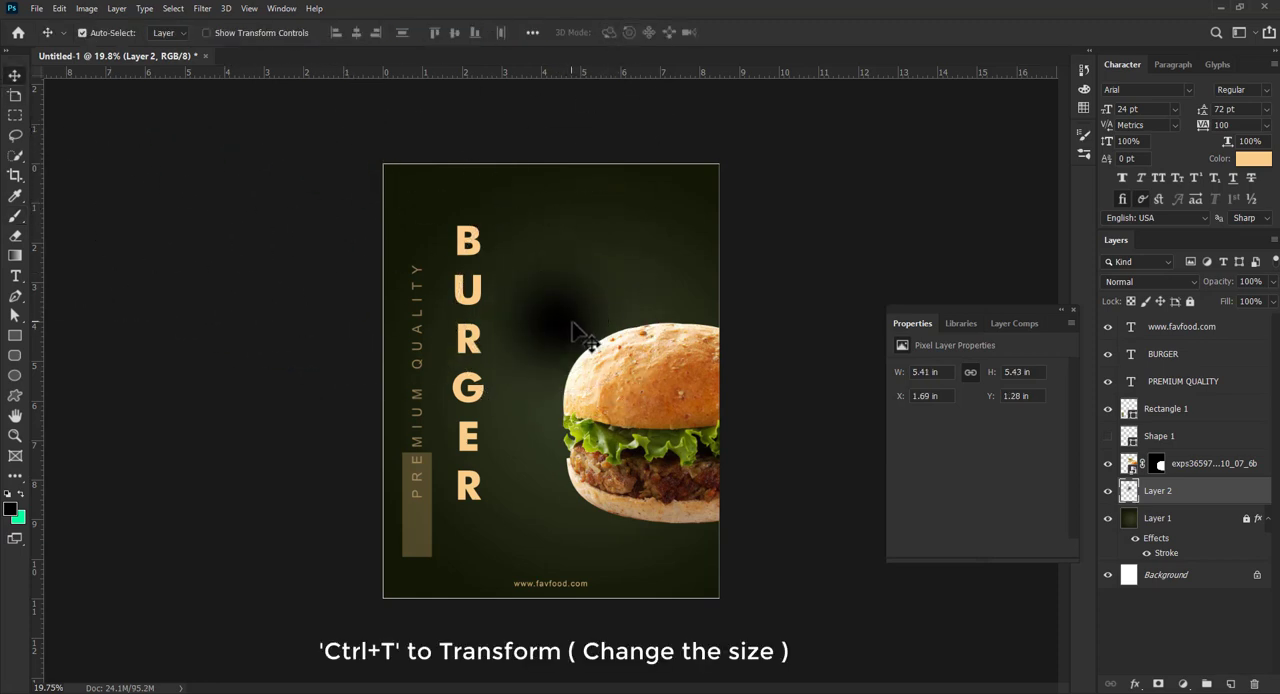
- Transform the black spot into a wide, flat shadow about 9.34 by 3.6 in and place it beneath the burger's bottom bun
key(ctrl+t)
drag(539, 197, 543, 403)
drag(667, 534, 643, 543)
drag(552, 499, 438, 390)
drag(604, 536, 645, 598)
drag(654, 547, 654, 524)
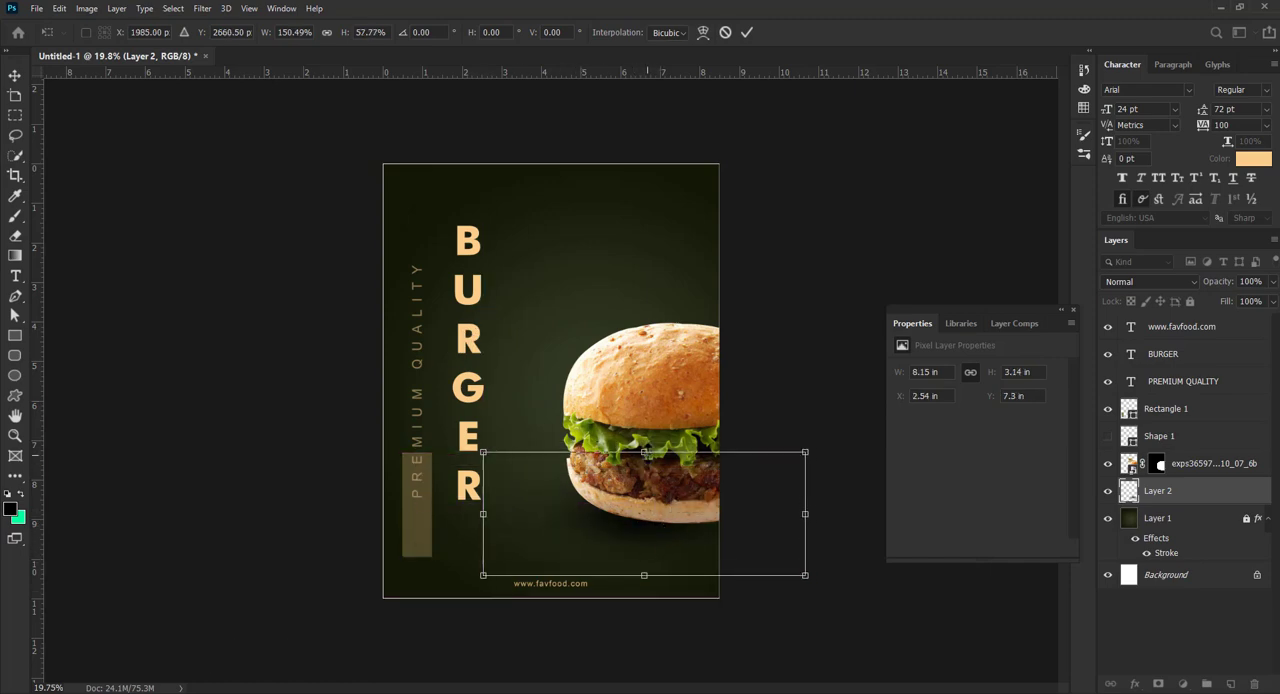
drag(645, 451, 646, 434)
key(Return)
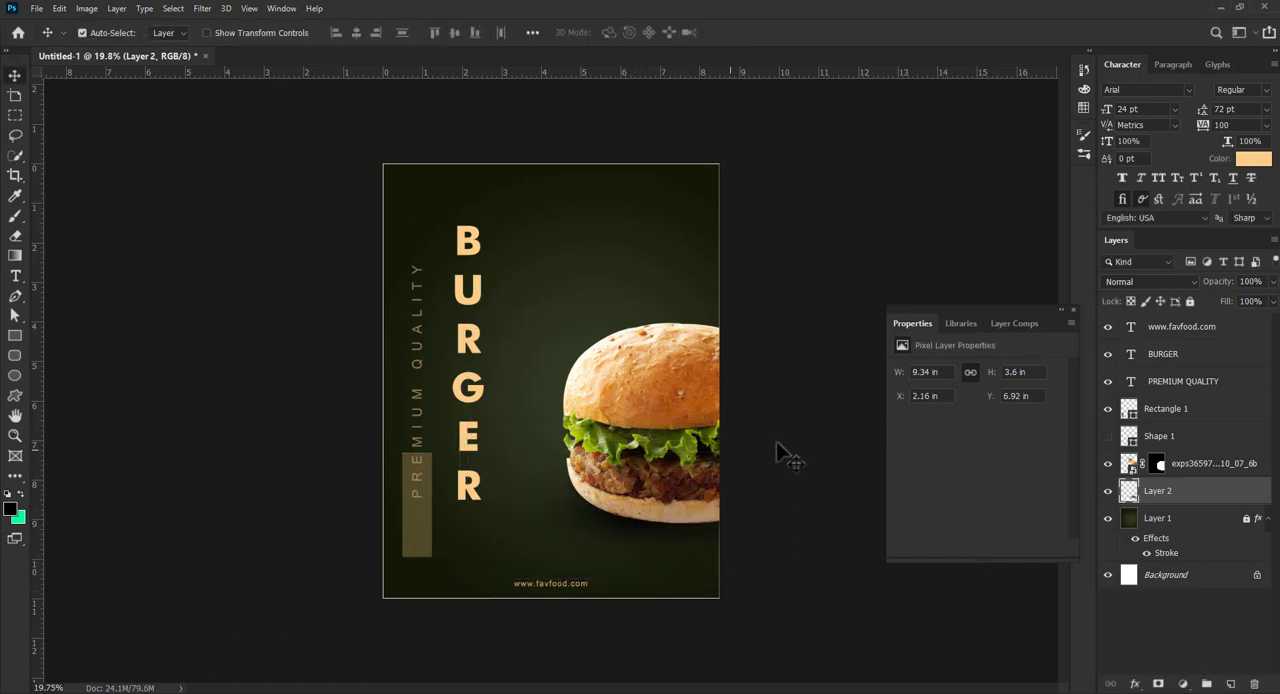
click(782, 442)
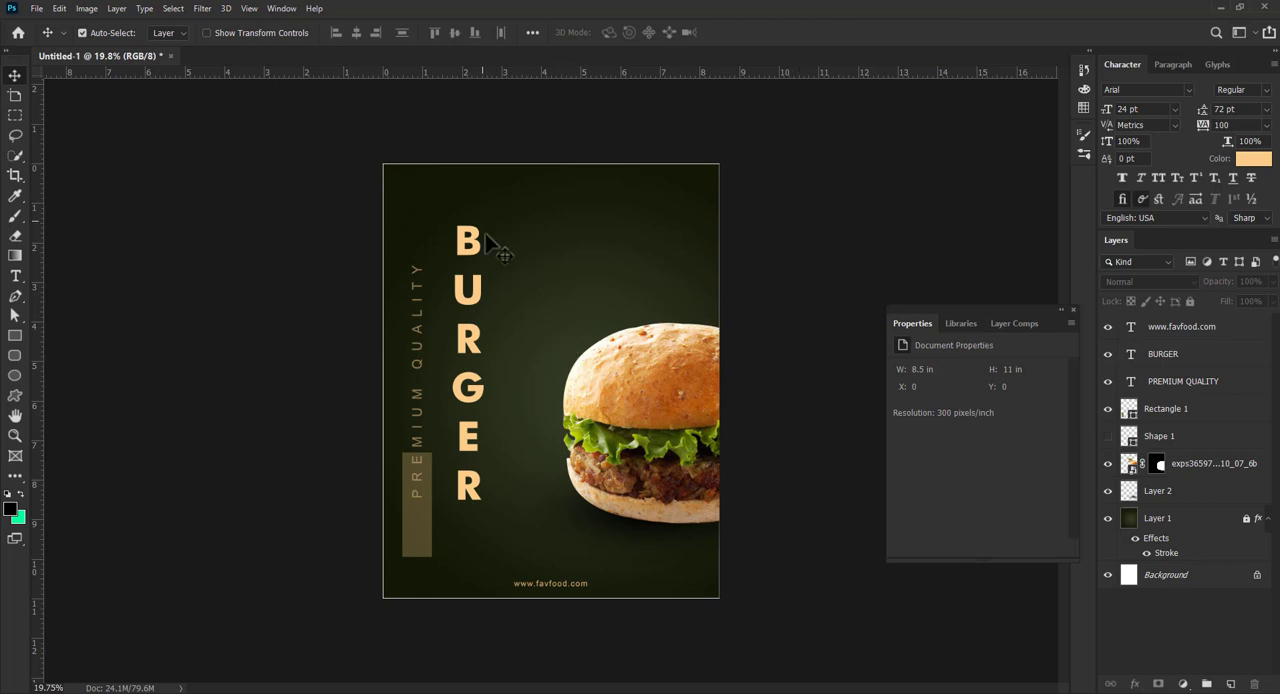
- Duplicate the semi-transparent rectangle, rotate the copy to horizontal and place it against the page's right edge near the top corner
drag(428, 535, 623, 263)
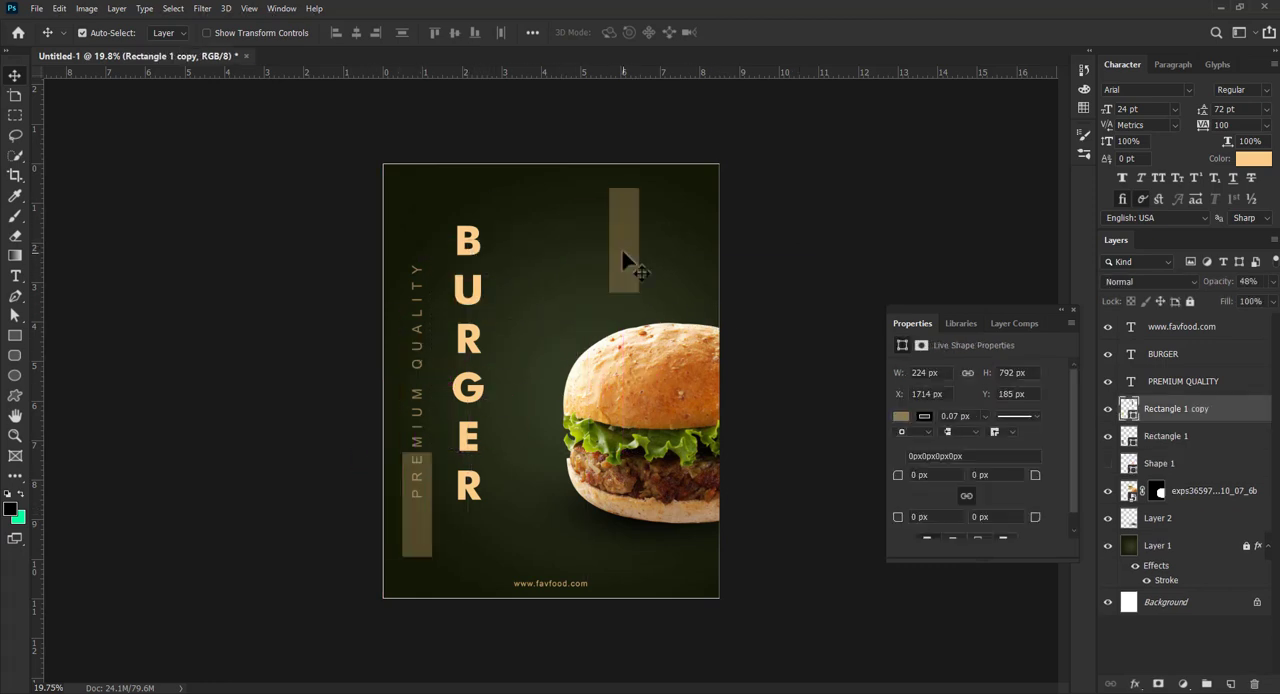
key(ctrl+t)
drag(652, 182, 733, 212)
key(Return)
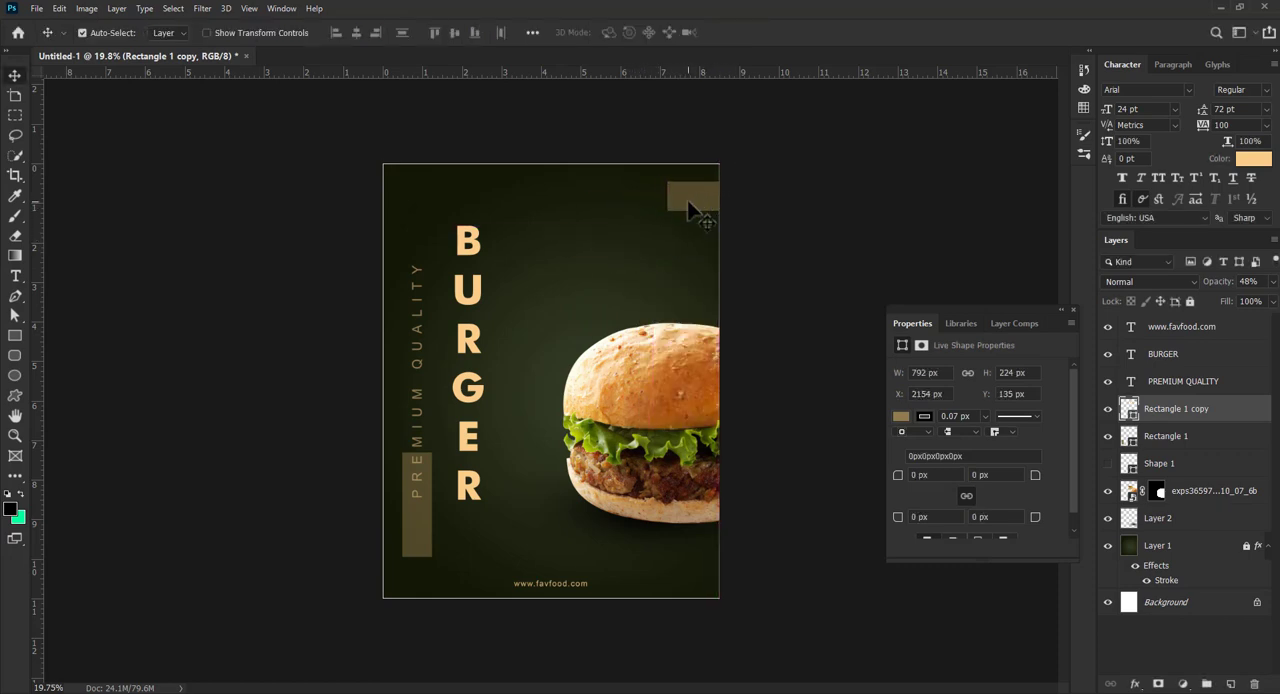
click(100, 172)
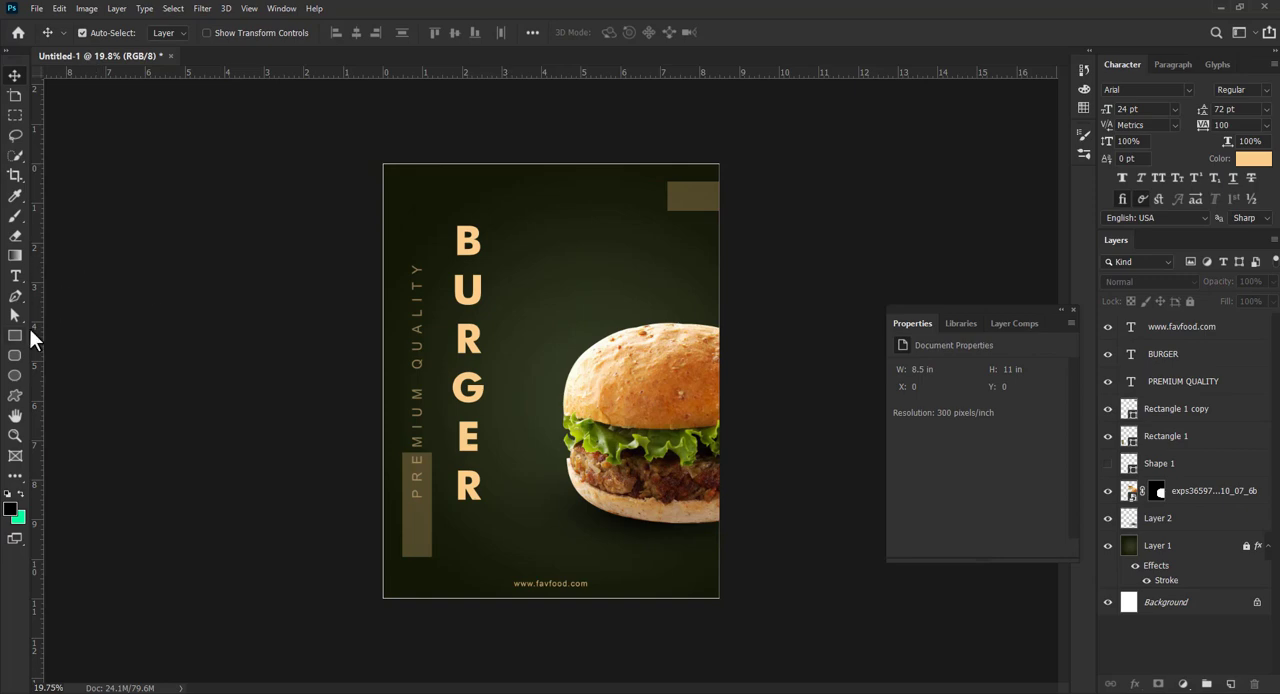
- Duplicate the horizontal rectangle, squash the copy into an 8 px high line ending at the rectangle's left side, and raise it 30 px
drag(652, 243, 623, 263)
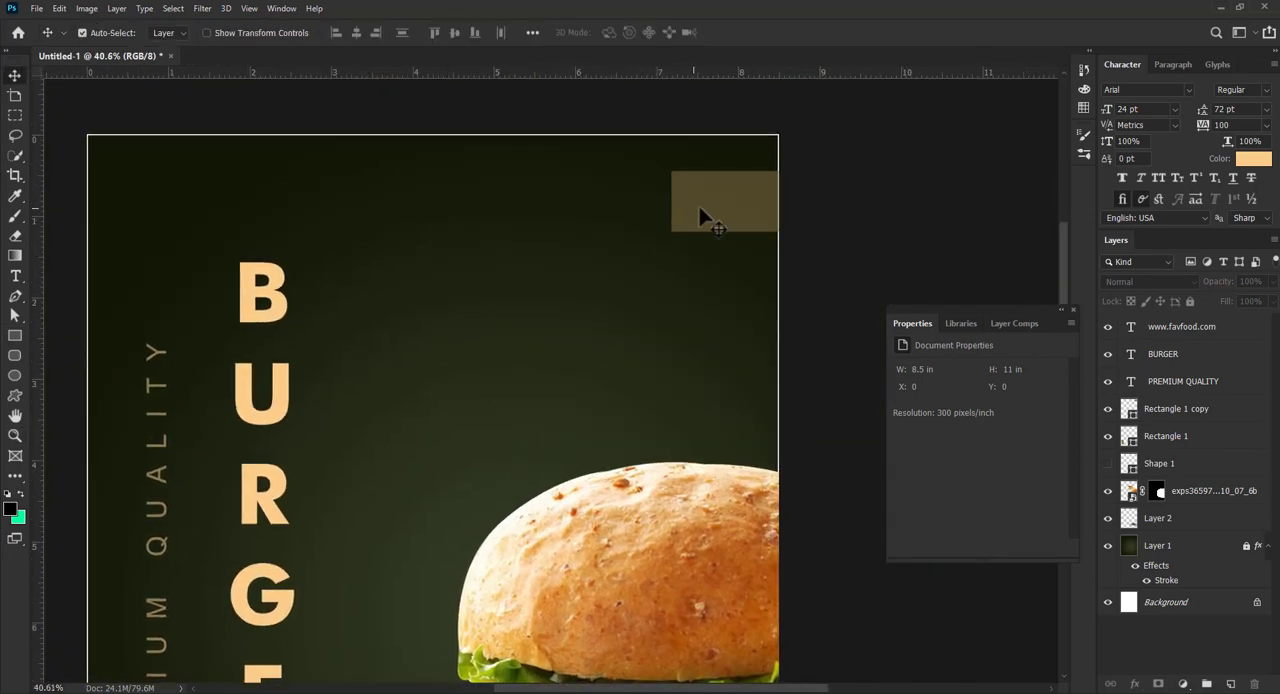
drag(706, 220, 572, 452)
key(ctrl+t)
key(ctrl+plus)
key(ctrl+plus)
drag(560, 393, 568, 386)
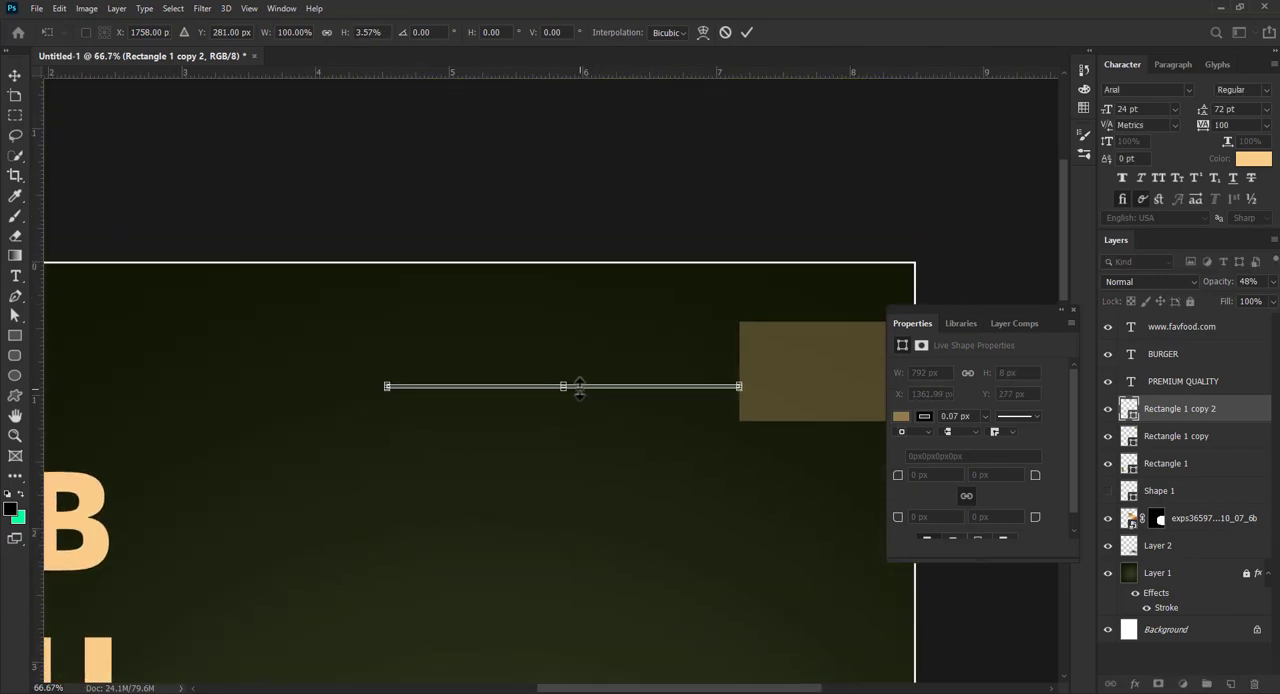
key(Return)
key(shift+Up)
key(shift+Up)
key(shift+Up)
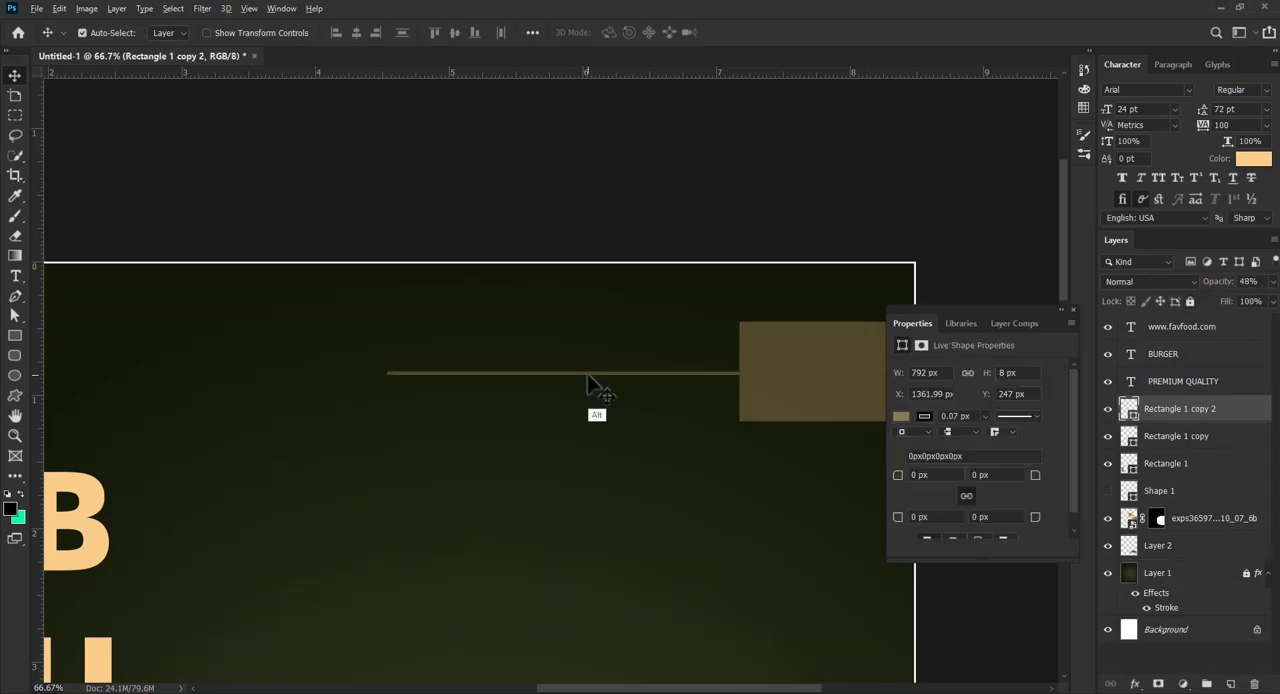
- Duplicate the line, rotate the copy -90°, shorten it to 548 px and hang it from the horizontal line's left end
drag(590, 383, 552, 440)
key(ctrl+t)
drag(690, 455, 522, 309)
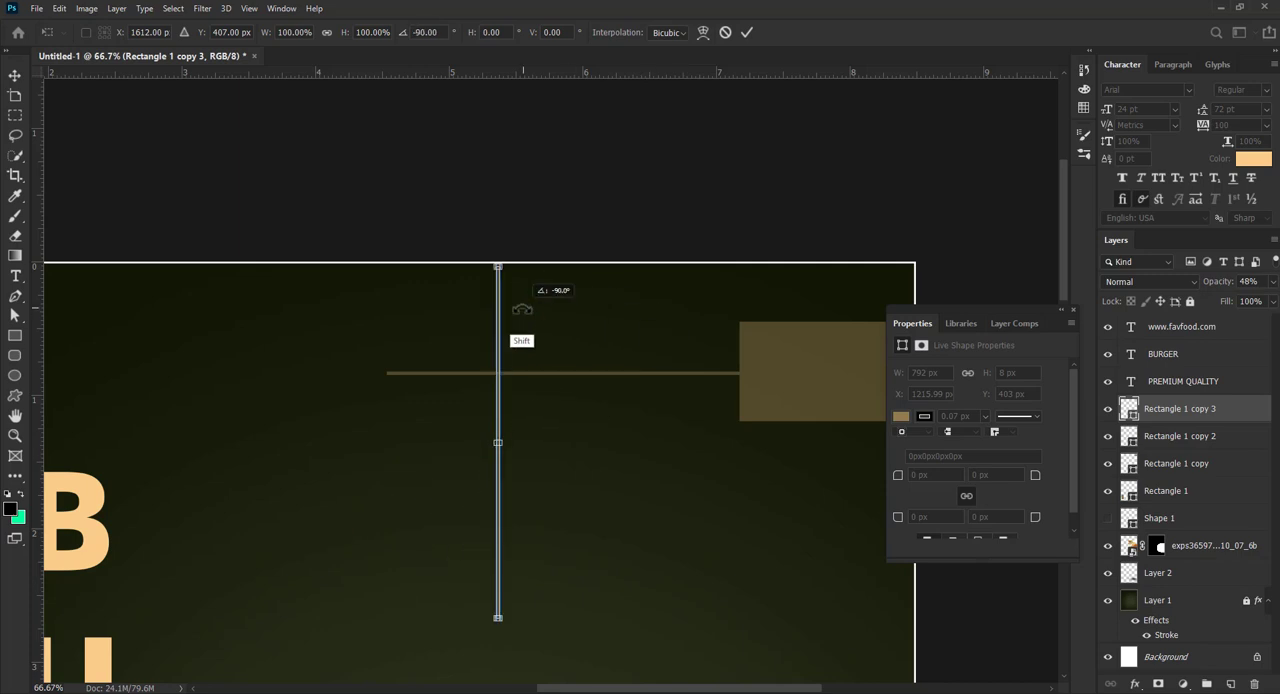
drag(498, 263, 500, 374)
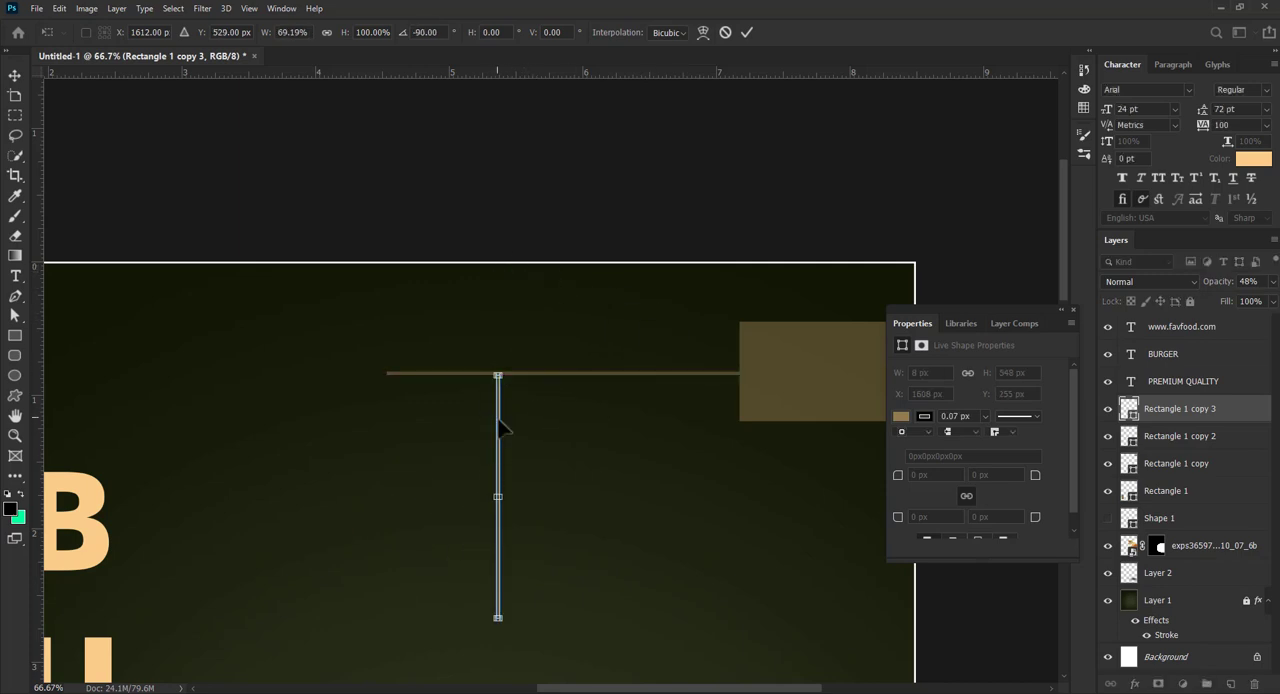
drag(502, 428, 390, 427)
drag(374, 363, 333, 403)
key(Return)
key(z)
drag(432, 427, 443, 354)
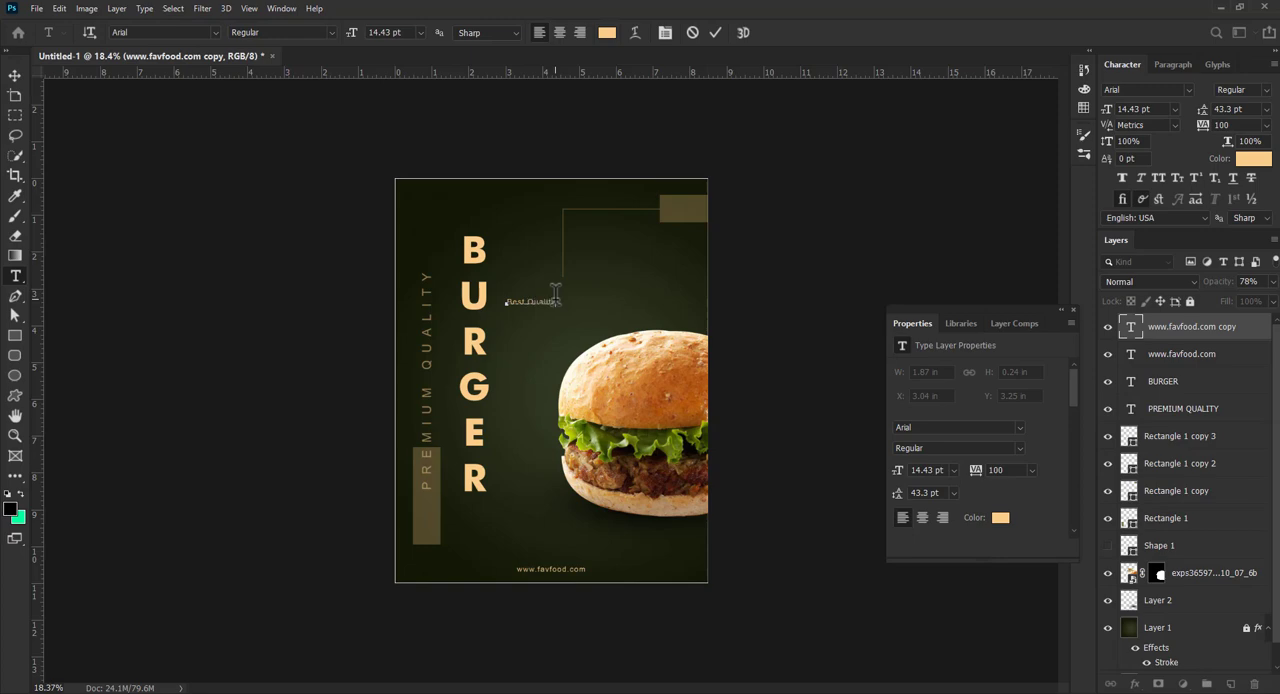
- Place the Best Quality text below the vertical line and add the texts King of Burger and BIG B above BURGER
drag(555, 295, 586, 271)
scroll(457, 220, up, 4)
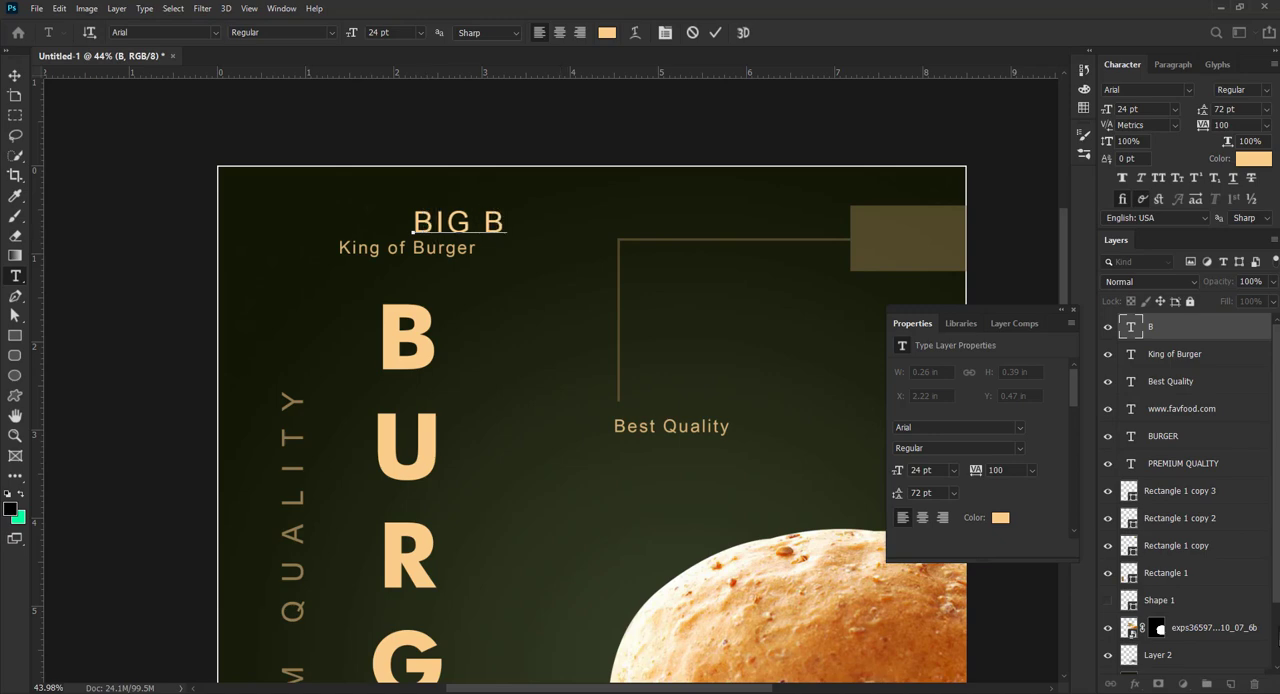
click(715, 32)
key(v)
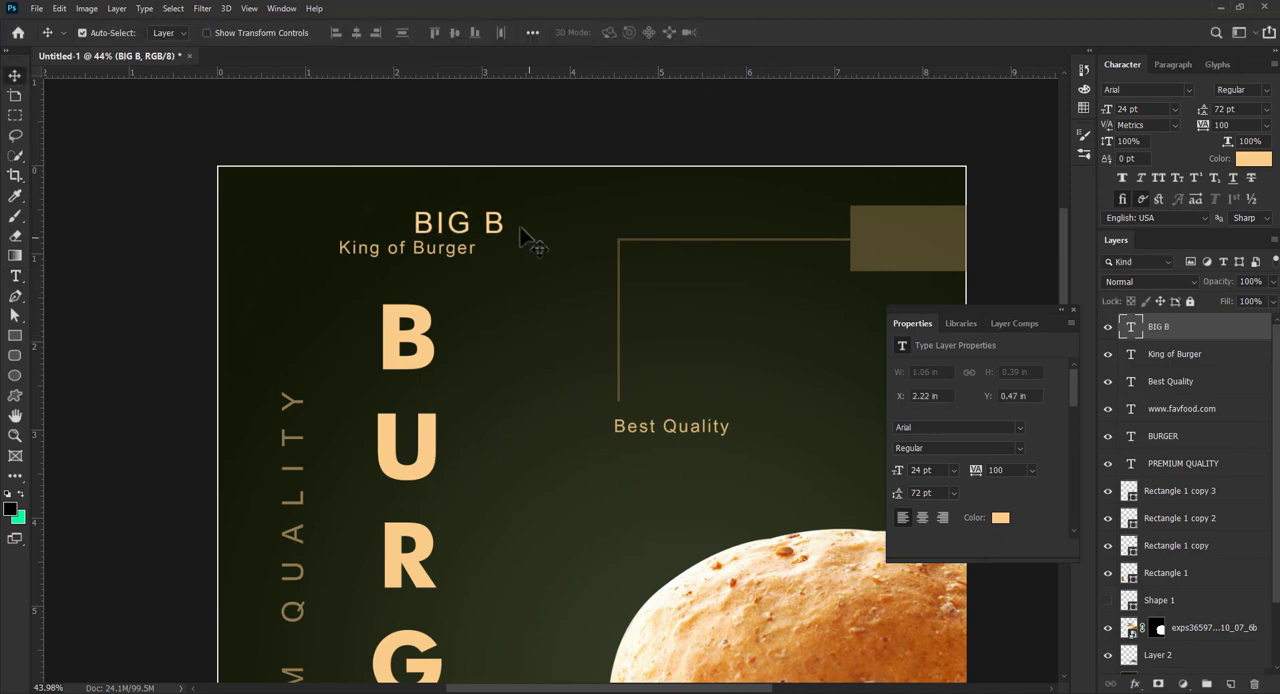
- Set the BIG B text in Futura Md BT Bold
click(1189, 89)
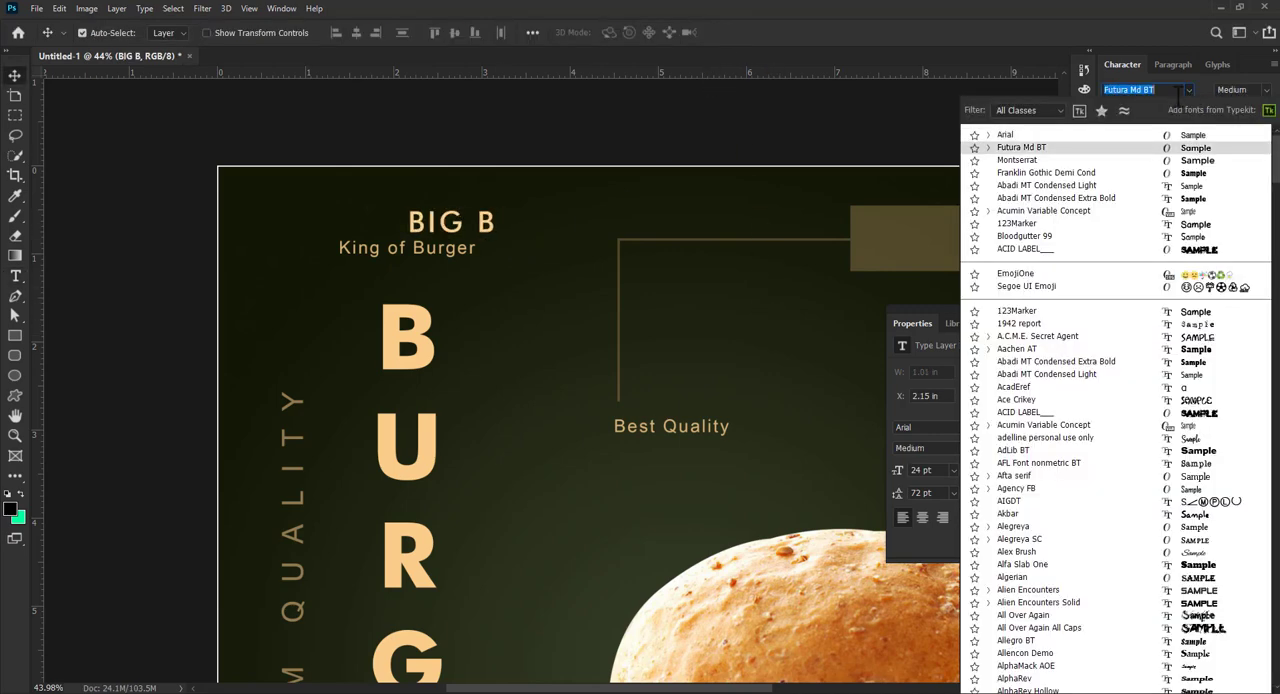
click(1021, 147)
click(1235, 89)
click(1195, 130)
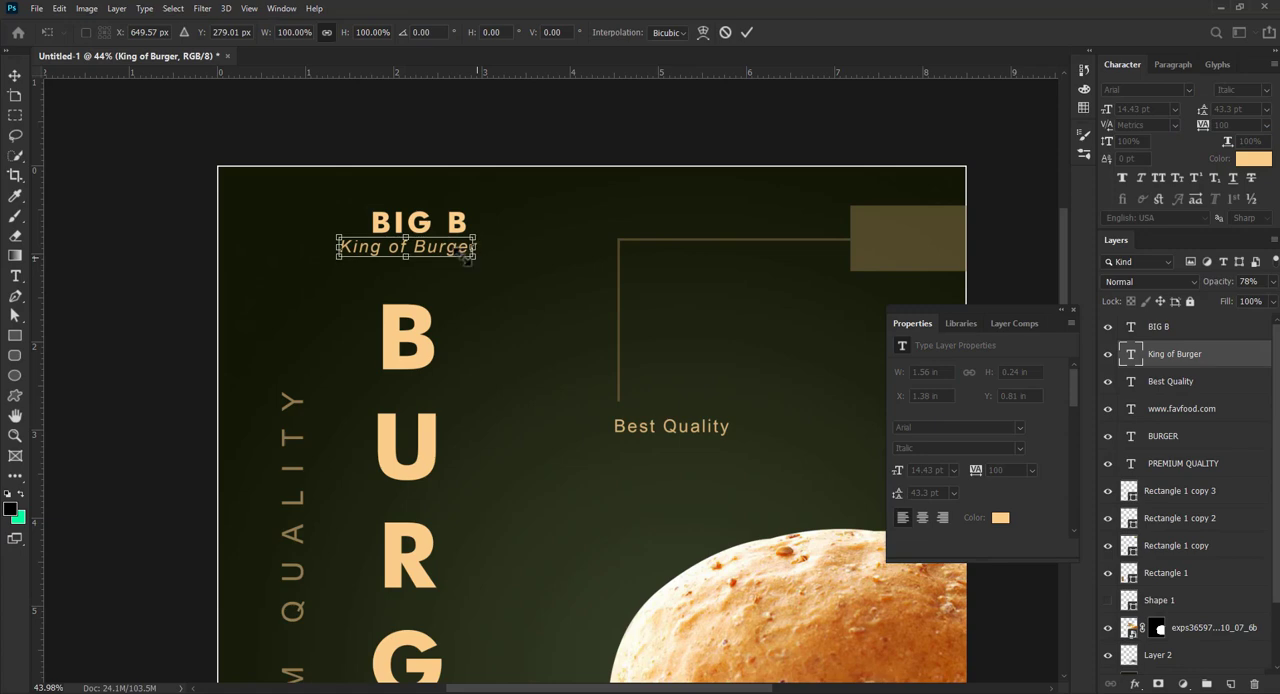
- Scale the italic King of Burger text down to 8.34 pt and align it directly beneath BIGB
drag(478, 260, 448, 254)
key(Return)
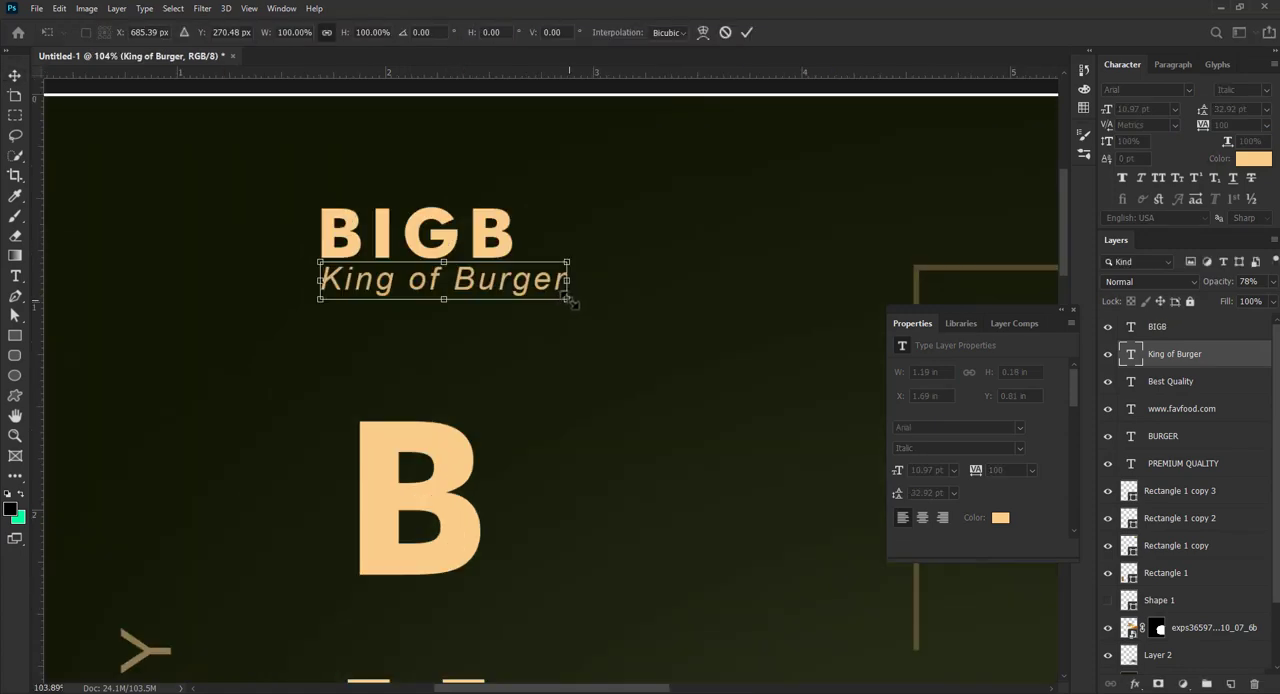
drag(568, 299, 516, 292)
key(Return)
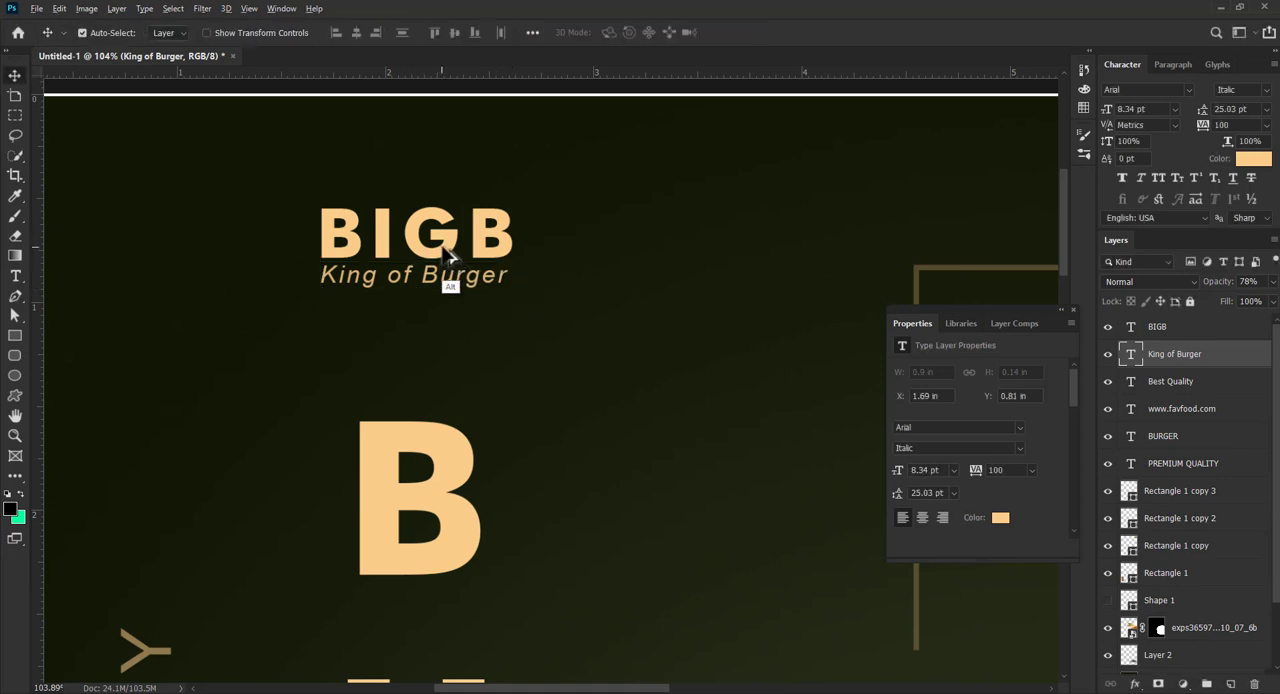
drag(446, 254, 233, 273)
drag(329, 288, 496, 300)
key(ctrl+z)
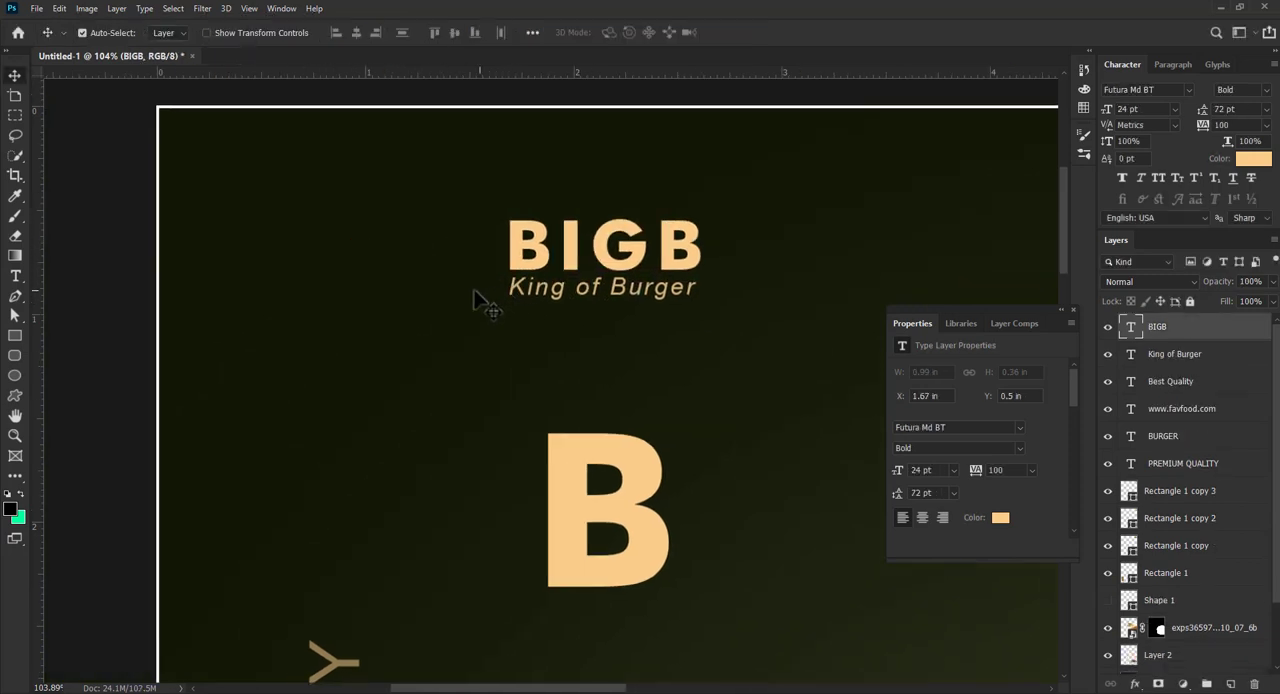
- Draw a circle 176 px across with the Ellipse tool and position it to the left of the BIGB text
click(15, 355)
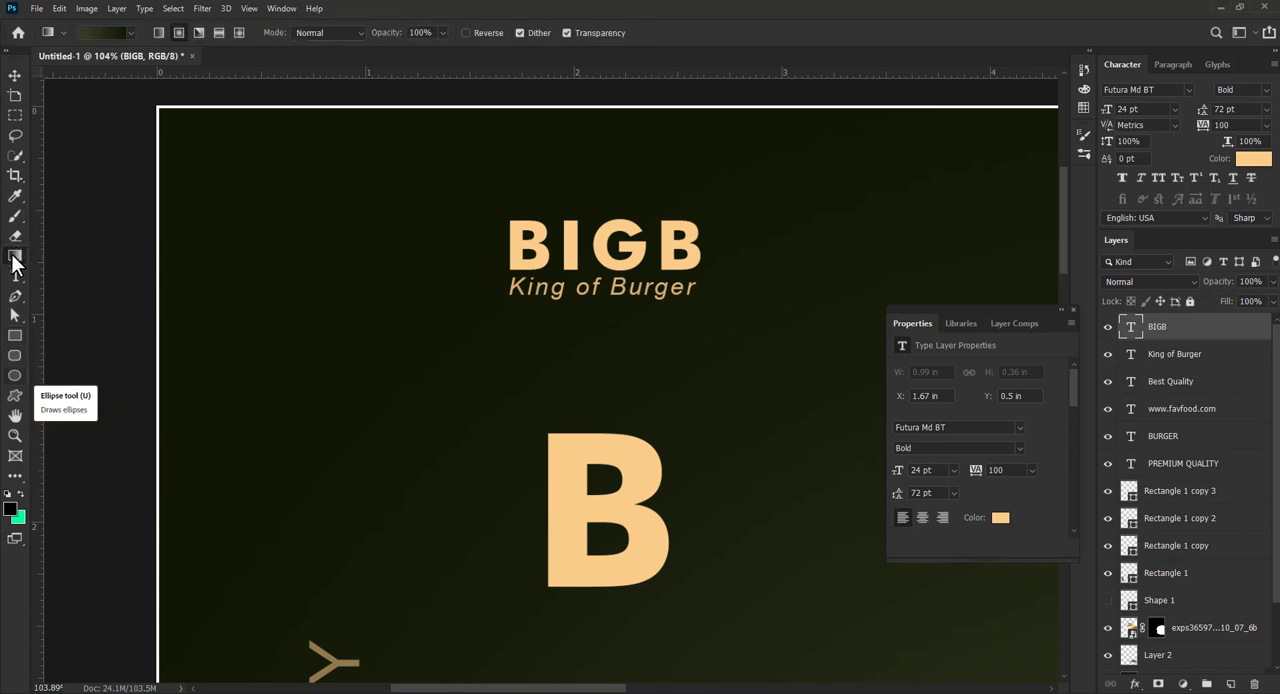
click(15, 375)
drag(287, 191, 411, 316)
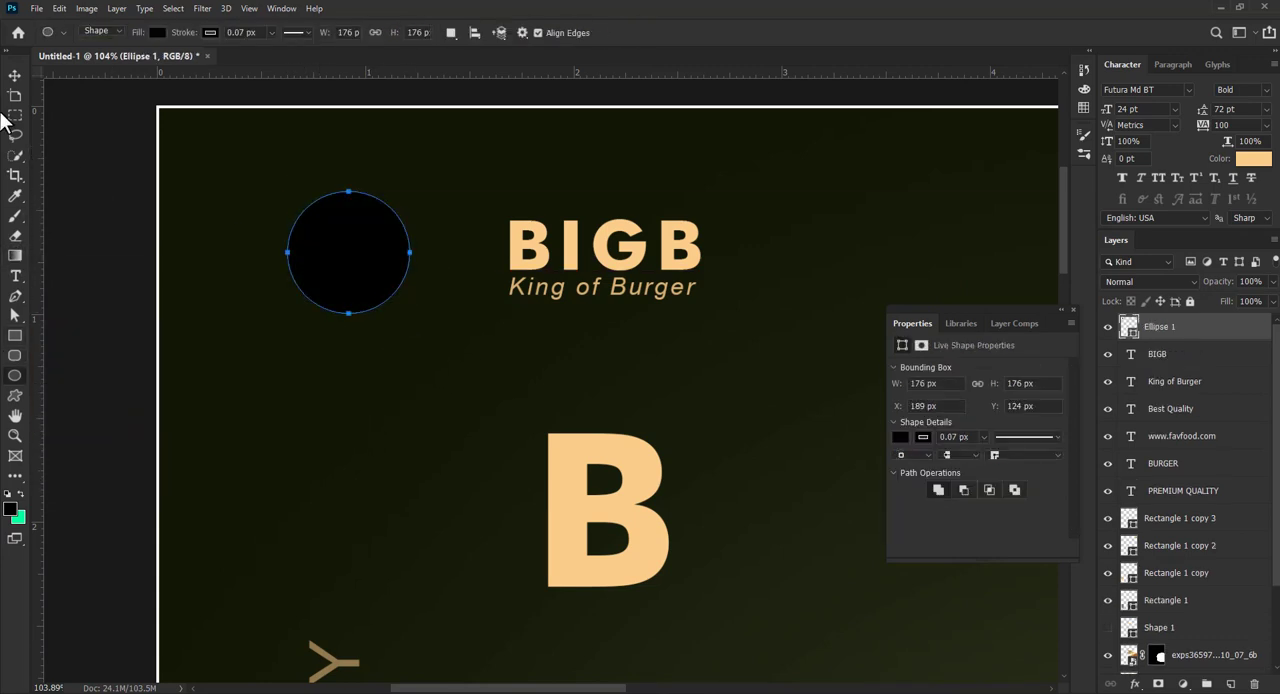
click(15, 75)
drag(342, 274, 377, 253)
- Fill the circle with the peach colour sampled from the large B of BURGER
click(900, 437)
click(1049, 464)
click(634, 456)
click(890, 92)
- Rasterize the circle, delete its lower half and move the remaining half-circle down level with the King of Burger text
right_click(1190, 332)
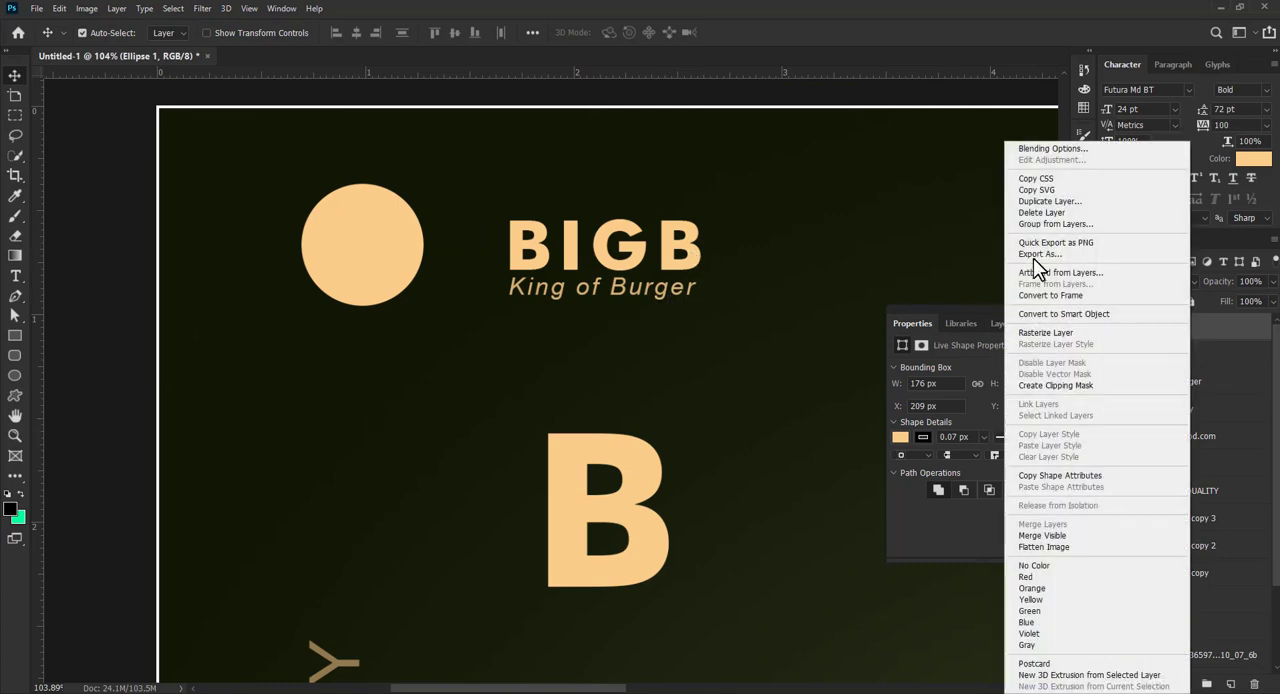
click(1060, 334)
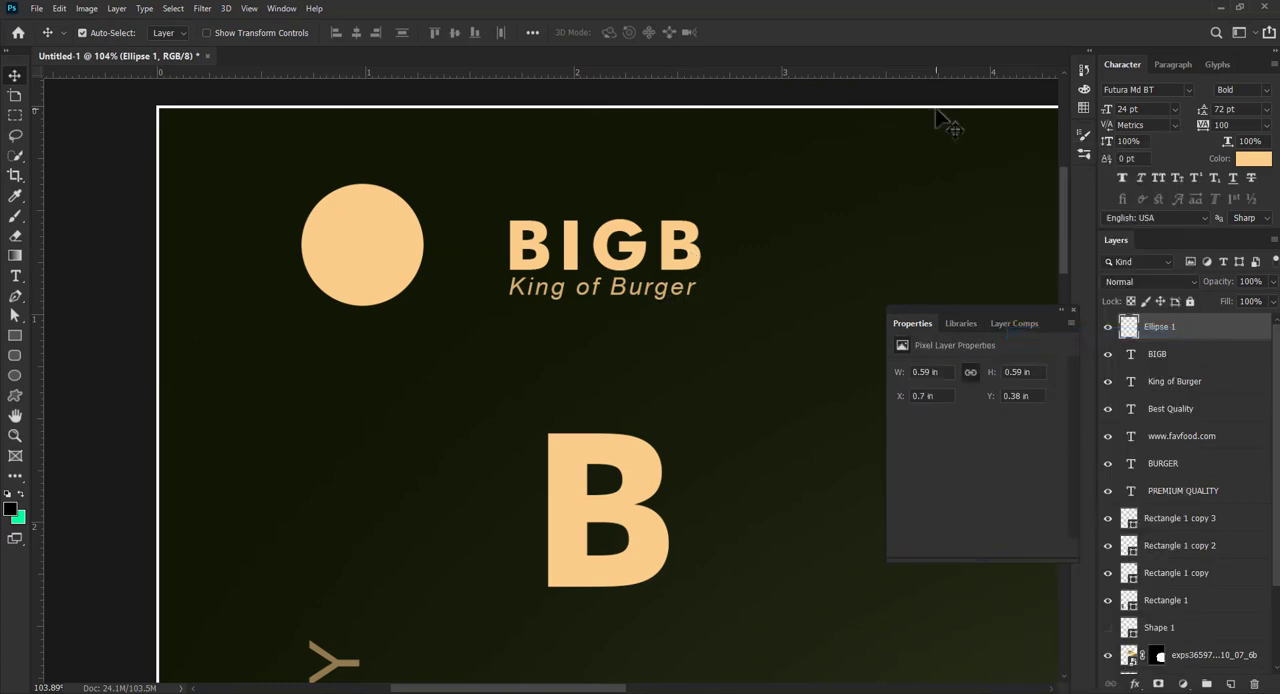
click(16, 115)
drag(462, 316, 252, 248)
key(Delete)
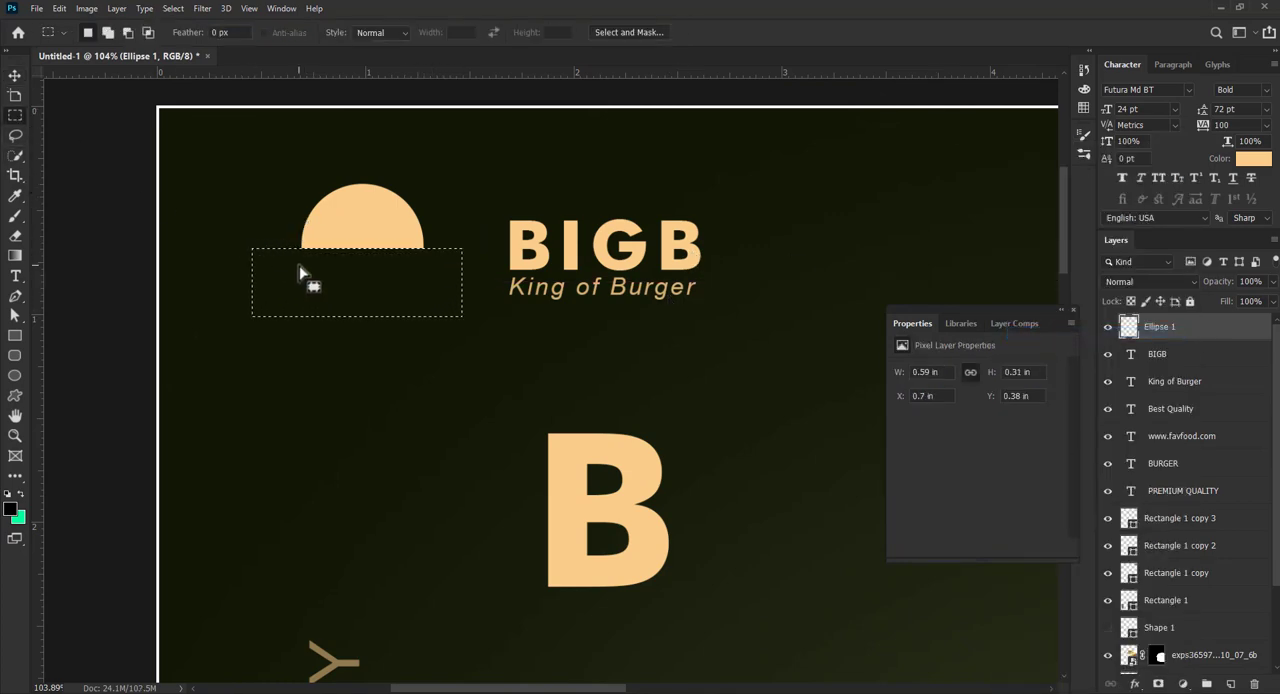
key(ctrl+d)
key(v)
drag(340, 246, 365, 288)
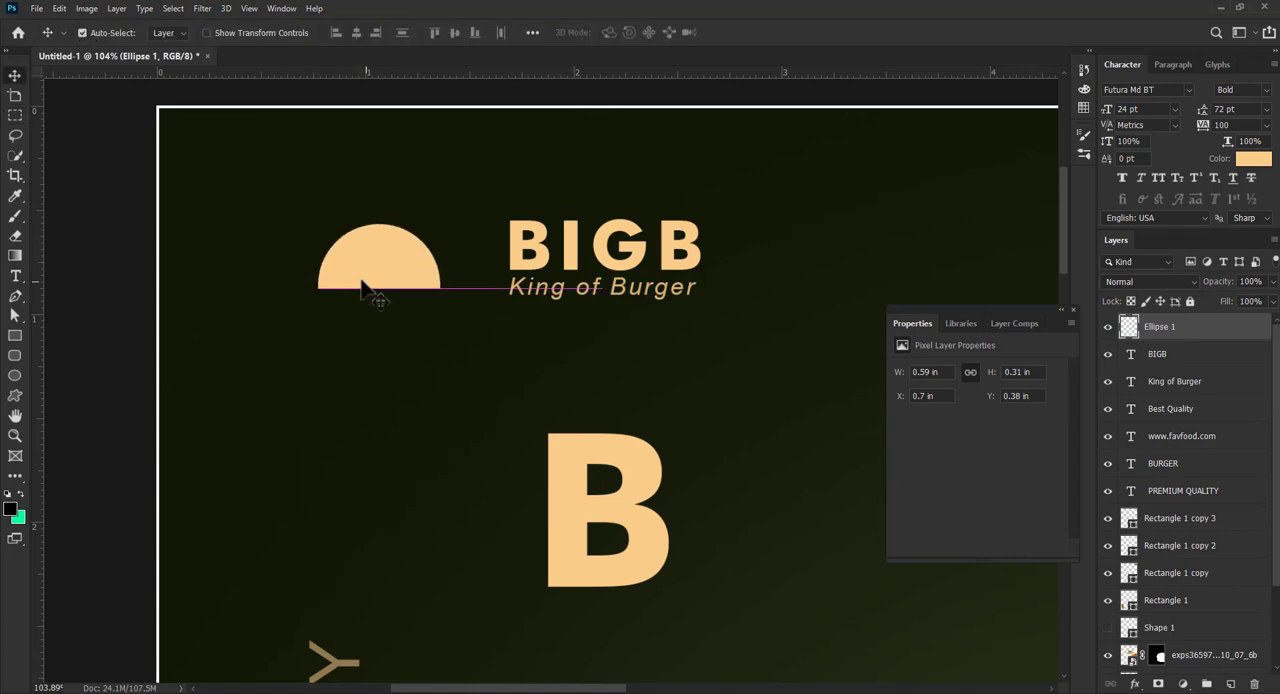
- Add a 14 px circle centred on top of the half-circle and fill it with peach sampled from the BIGB text
click(15, 375)
drag(367, 208, 381, 222)
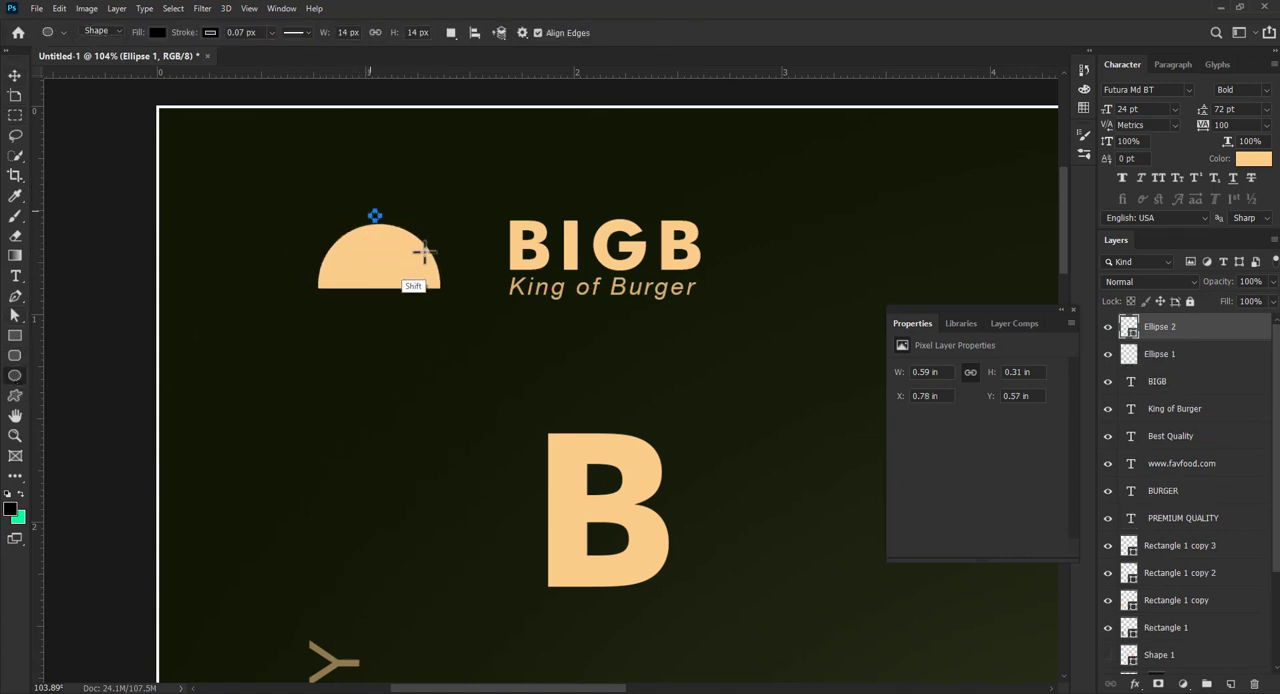
key(v)
click(900, 437)
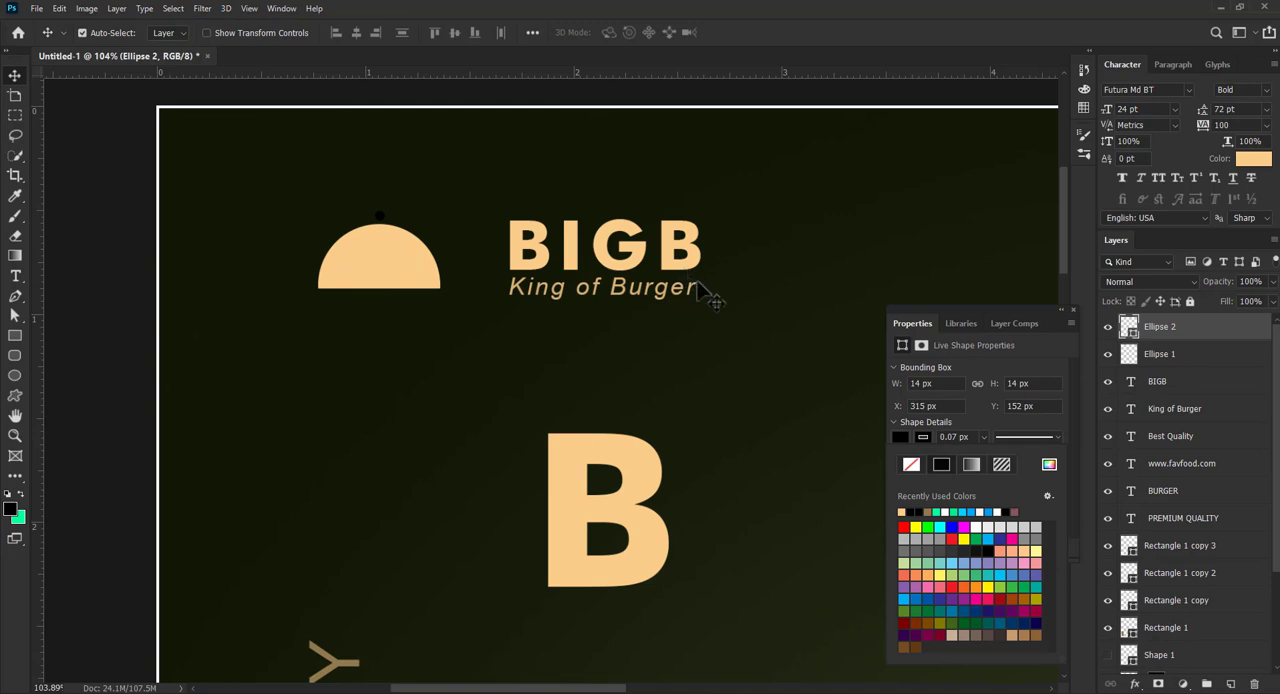
click(1048, 464)
click(532, 266)
click(897, 92)
click(371, 257)
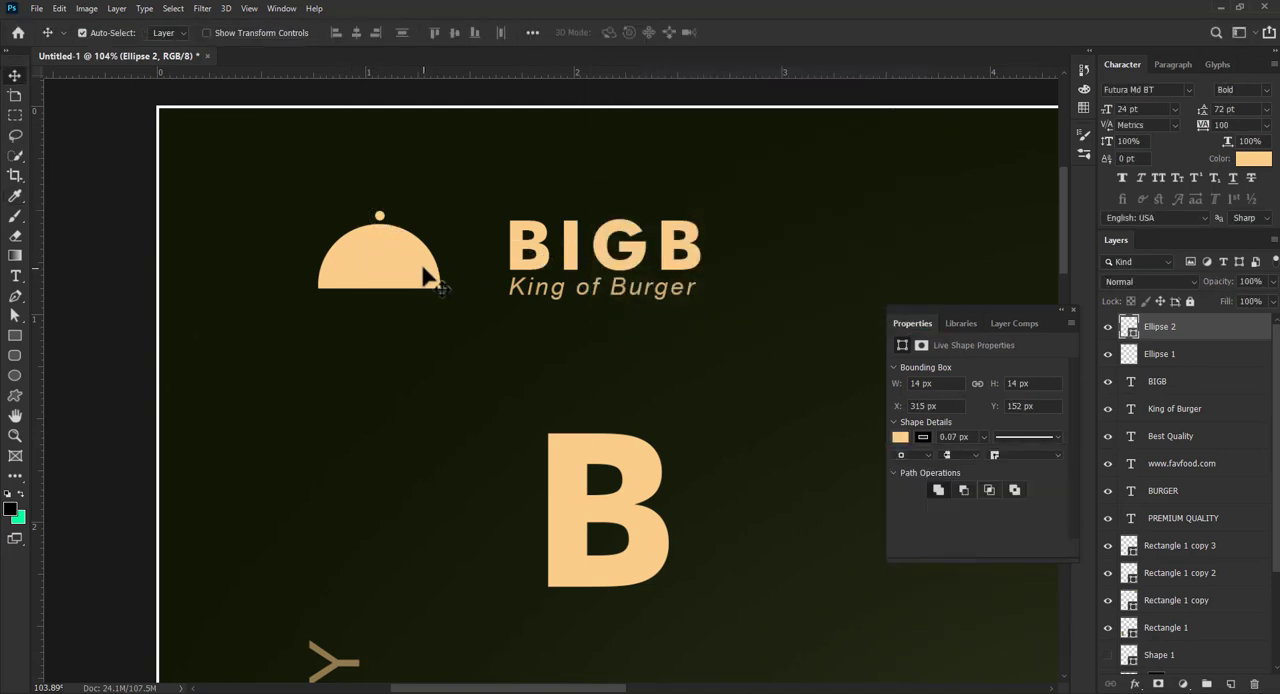
- Move the half-circle and its small circle together above BIGB, aligned to the text's left edge, and enlarge them slightly
shift+click(1160, 354)
drag(397, 271, 594, 214)
key(ctrl+t)
drag(633, 177, 652, 206)
key(Return)
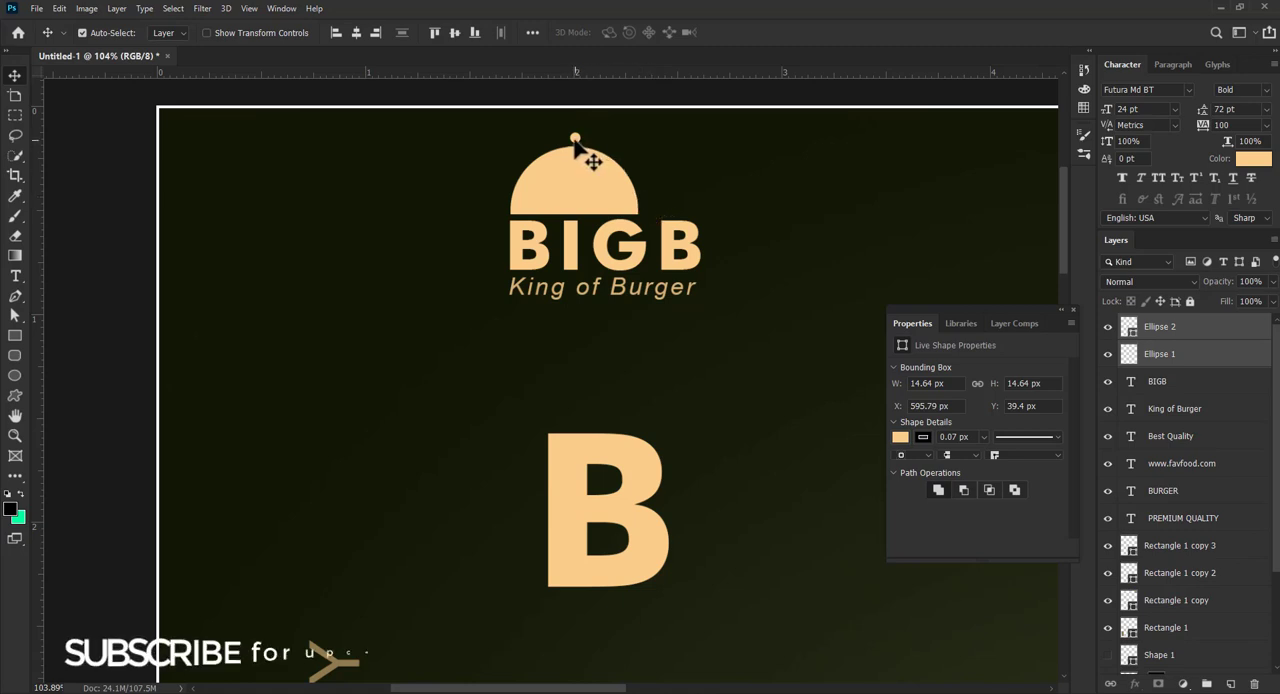
- Move King of Burger and the small circle aside, and place an upside-down duplicate of the half-circle below BIGB
drag(595, 289, 590, 343)
drag(575, 137, 682, 147)
drag(593, 195, 408, 331)
key(ctrl+t)
drag(515, 280, 590, 287)
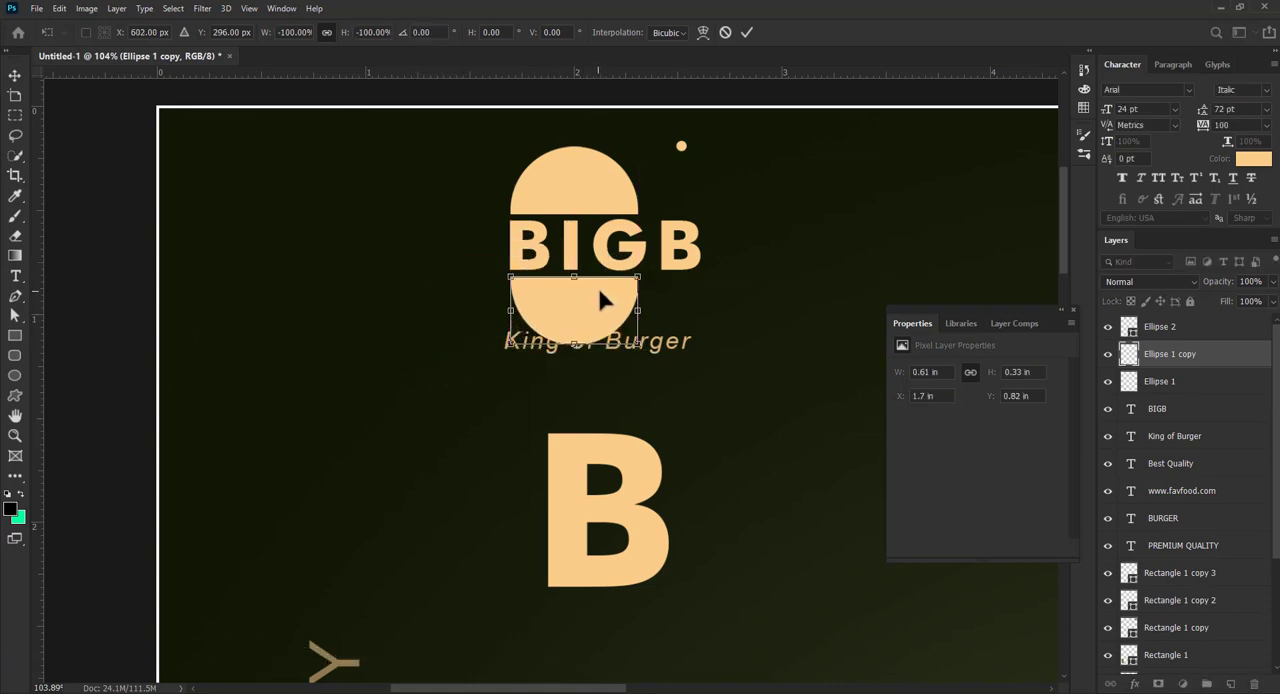
key(Return)
- Scale the BIGB text down to 16.52 pt to match the half-circle's width
click(682, 260)
key(ctrl+t)
drag(711, 284, 645, 272)
key(Return)
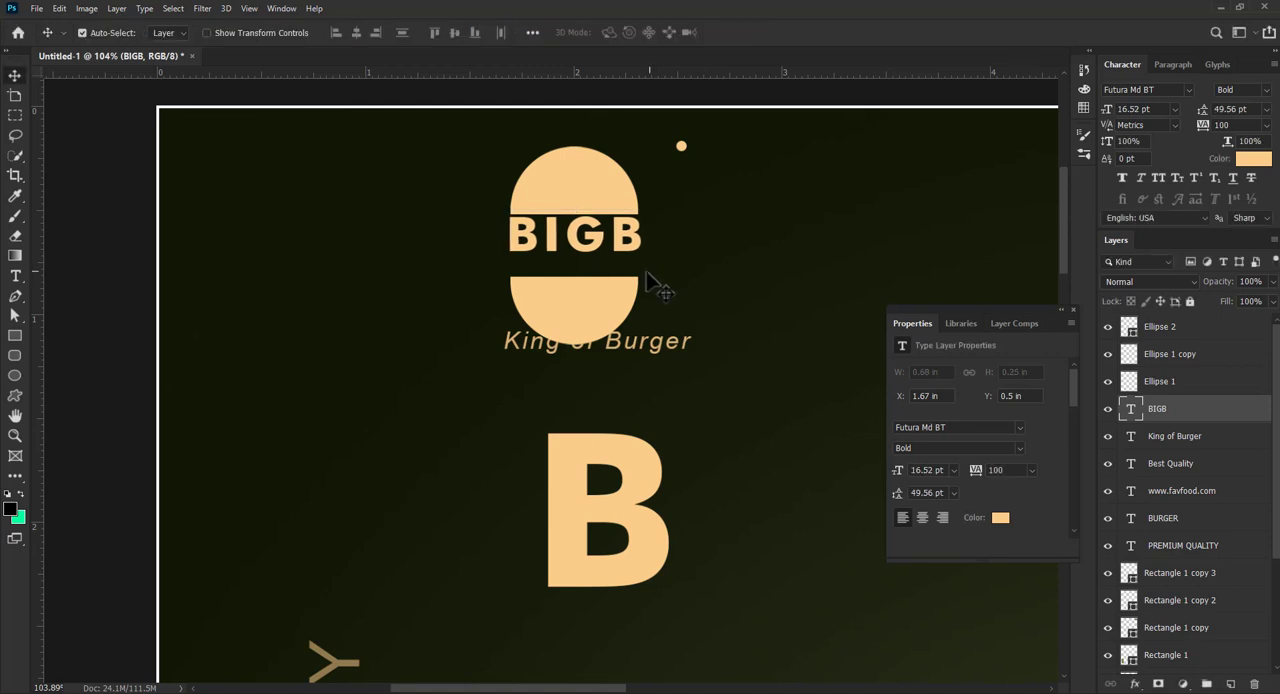
- Lower the bottom half-circle slightly and place King of Burger under BIGB, scaled down to 4.3 pt
drag(590, 308, 569, 332)
click(600, 271)
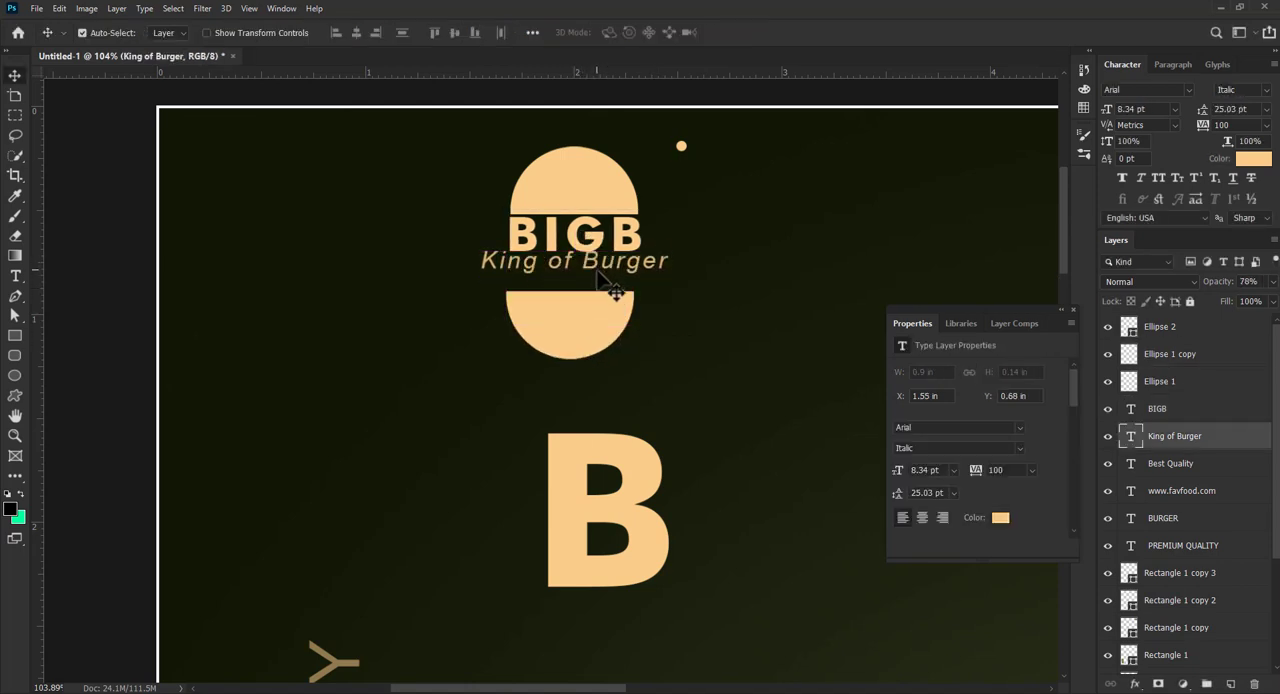
key(ctrl+t)
drag(669, 250, 644, 248)
drag(476, 277, 542, 262)
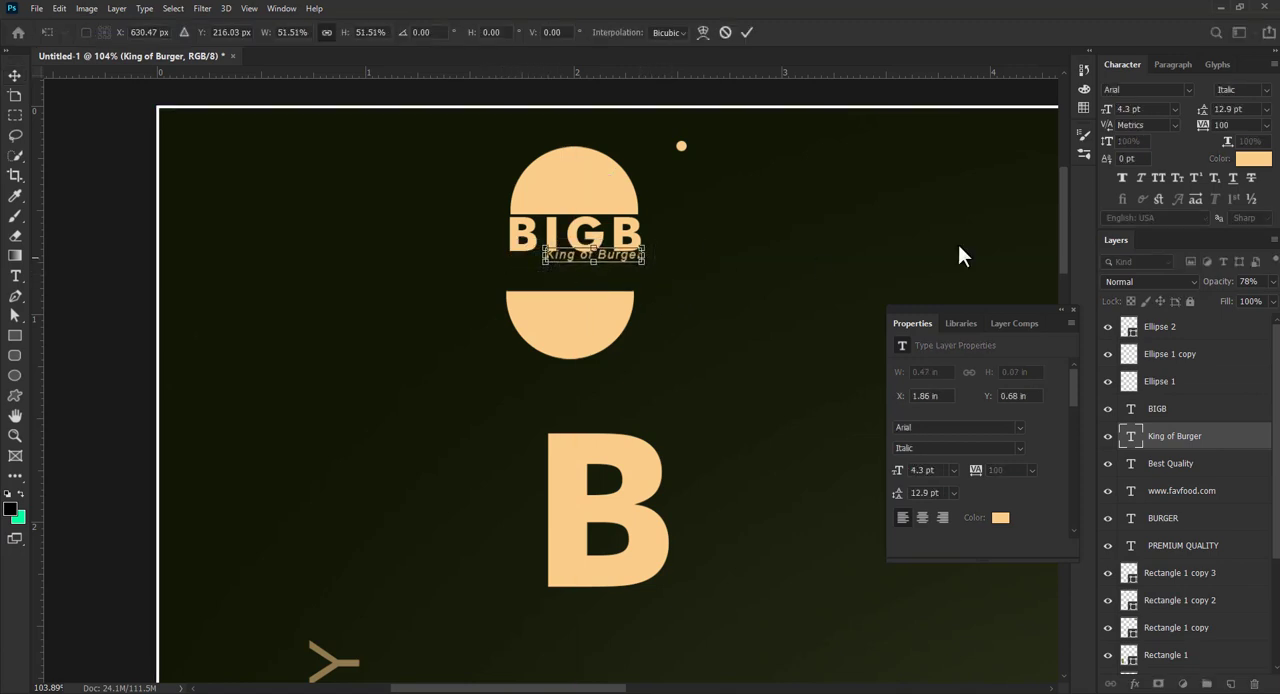
key(Return)
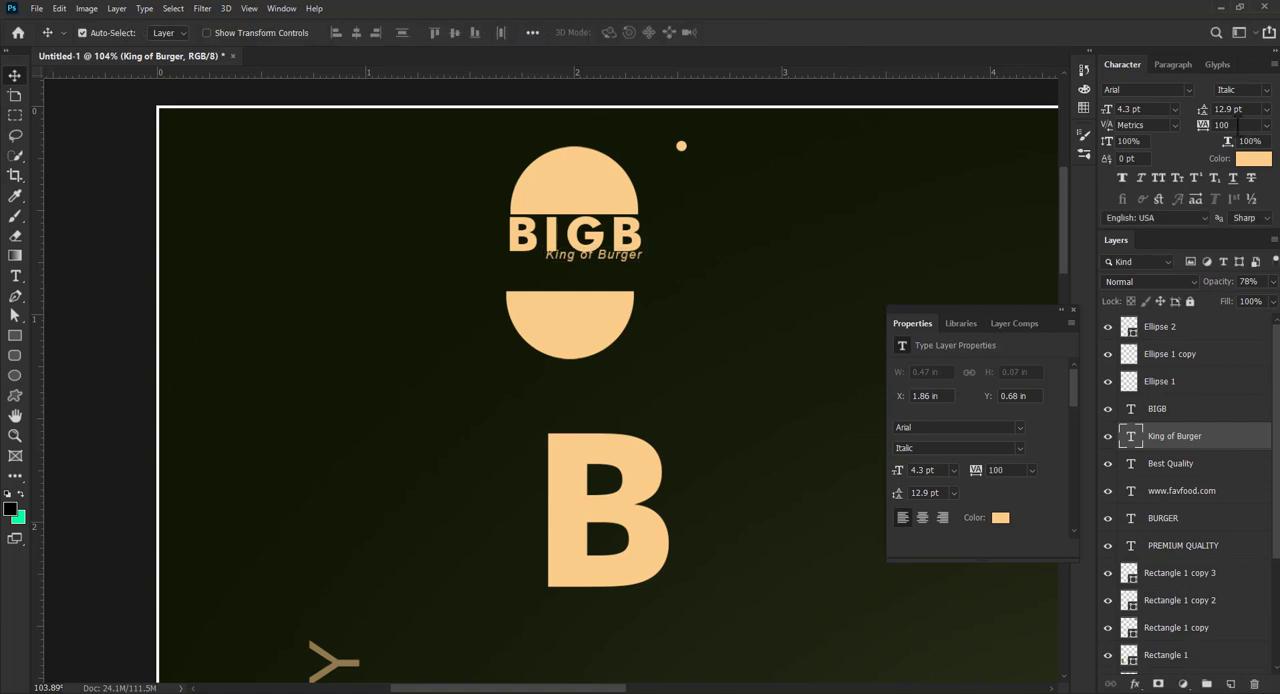
- Set the tracking of the King of Burger text to 400
click(1226, 125)
text(400)
key(Return)
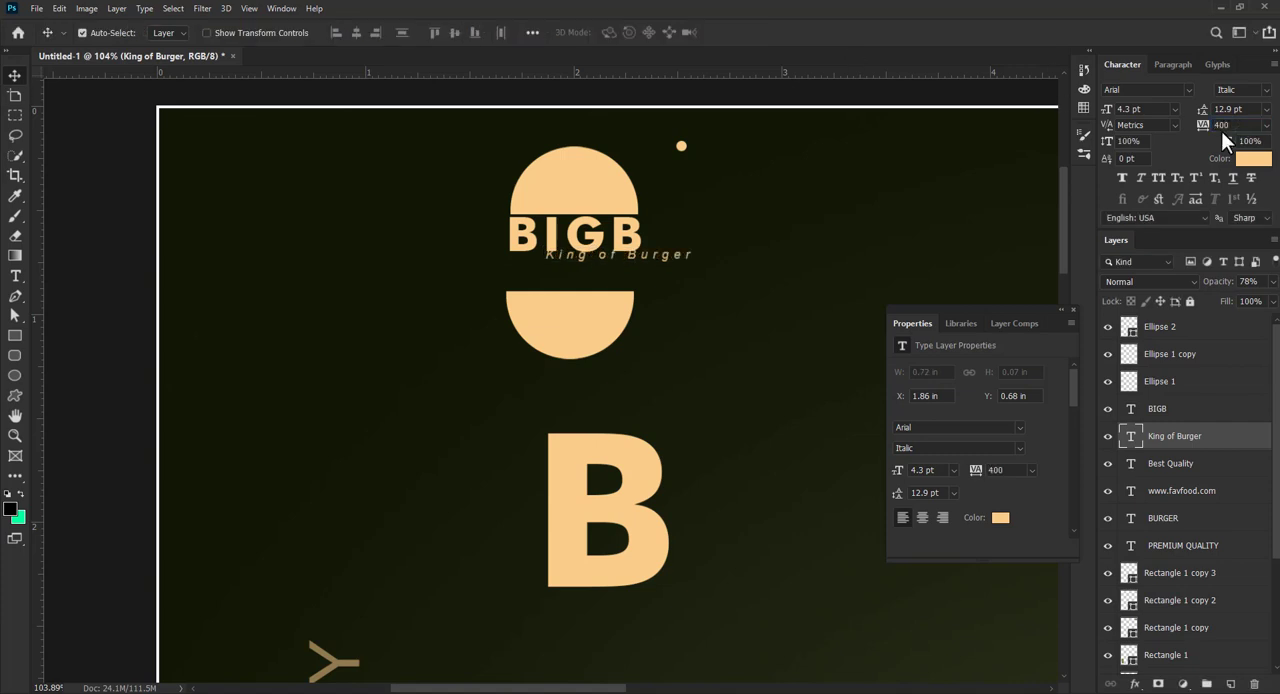
- Scale King of Burger down to 3.78 pt directly under BIGB and position both half-circles close around the text
mouse_move(648, 265)
mouse_down()
mouse_move(613, 270)
mouse_move(640, 276)
mouse_up()
key(ctrl+t)
key(Return)
drag(598, 318, 617, 297)
drag(604, 203, 603, 200)
- Flatten the logo's top half-circle to 65.31% height and the bottom half-circle to a matching bun shape, keeping their widths
click(592, 302)
click(588, 196)
key(ctrl+t)
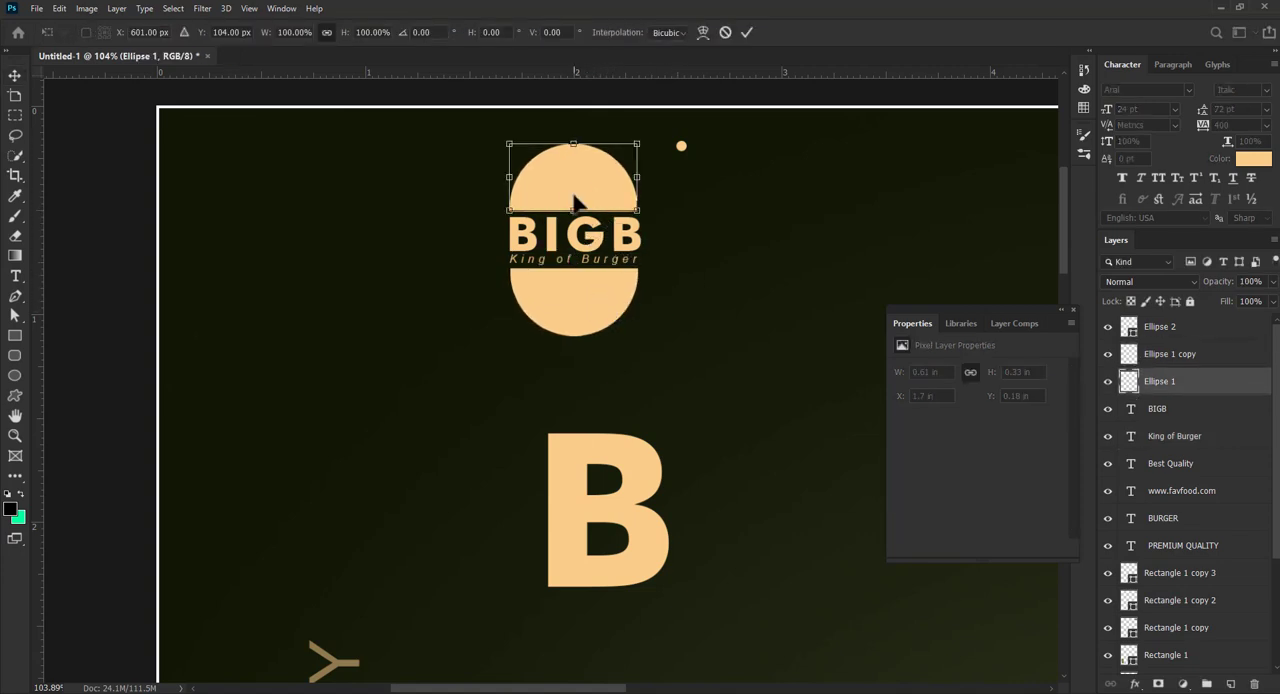
drag(573, 144, 575, 167)
key(ctrl+z)
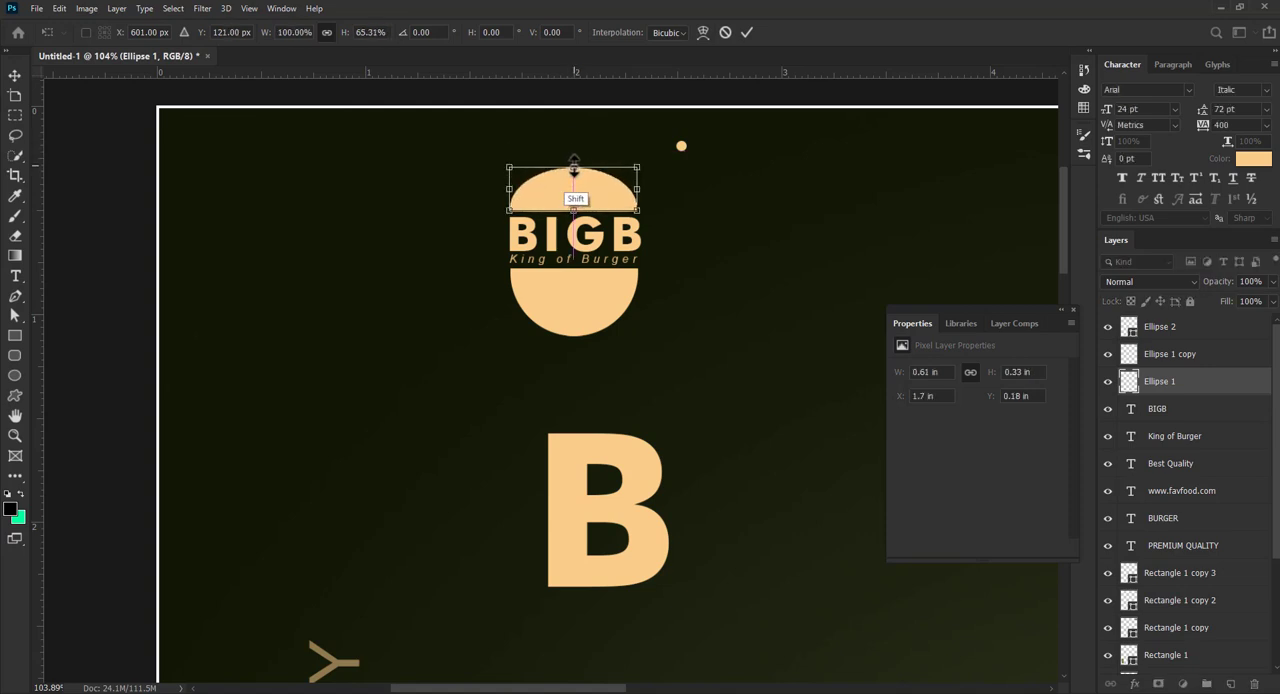
key(Return)
click(586, 309)
key(ctrl+t)
drag(574, 335, 574, 309)
key(Return)
- Hide the small circle and group the two half-circles with the BIGB and King of Burger texts
click(681, 146)
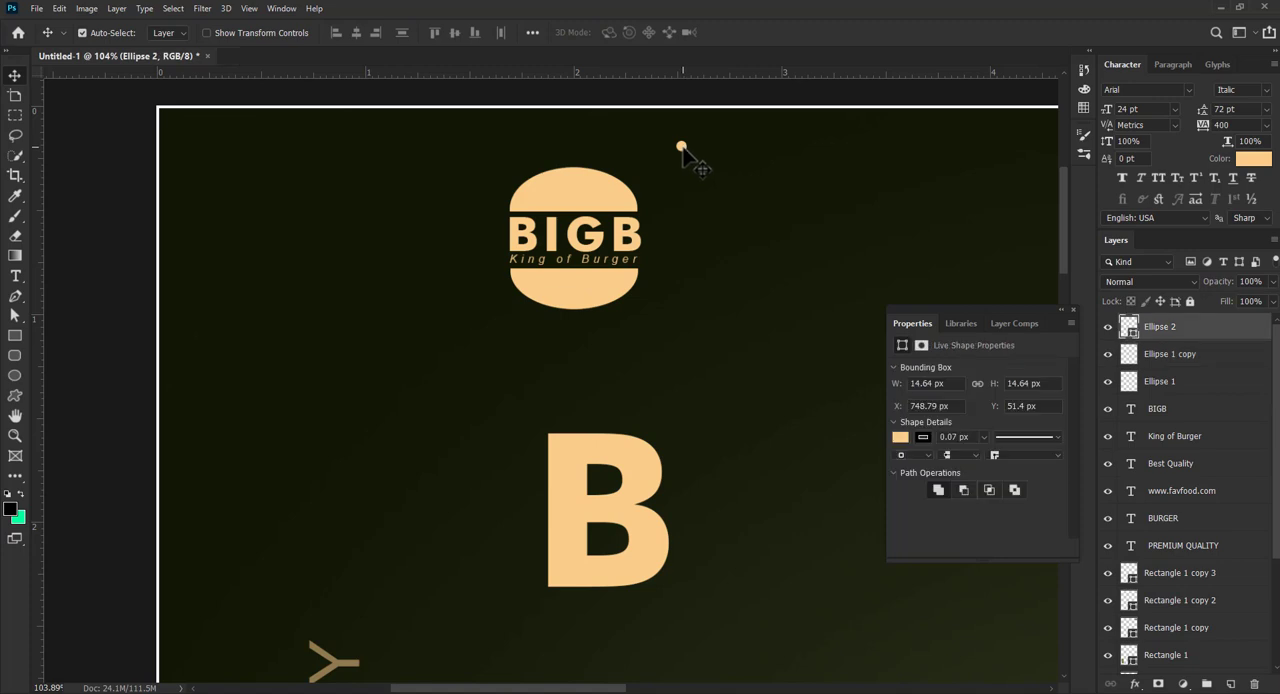
click(1107, 326)
click(1160, 381)
click(1175, 437)
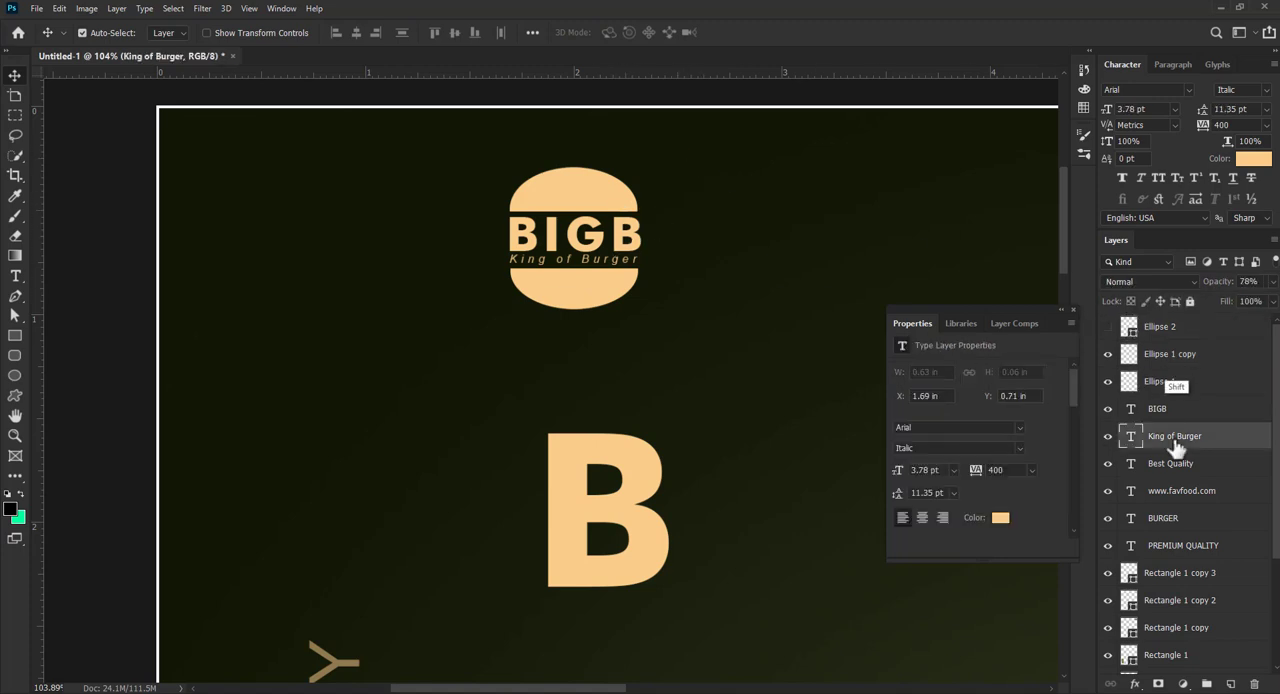
shift+click(1184, 358)
key(ctrl+g)
- Move the logo group into the poster's upper-left corner and close the floating Properties window
key(ctrl+t)
drag(590, 205, 313, 197)
key(Return)
key(z)
key(ctrl+0)
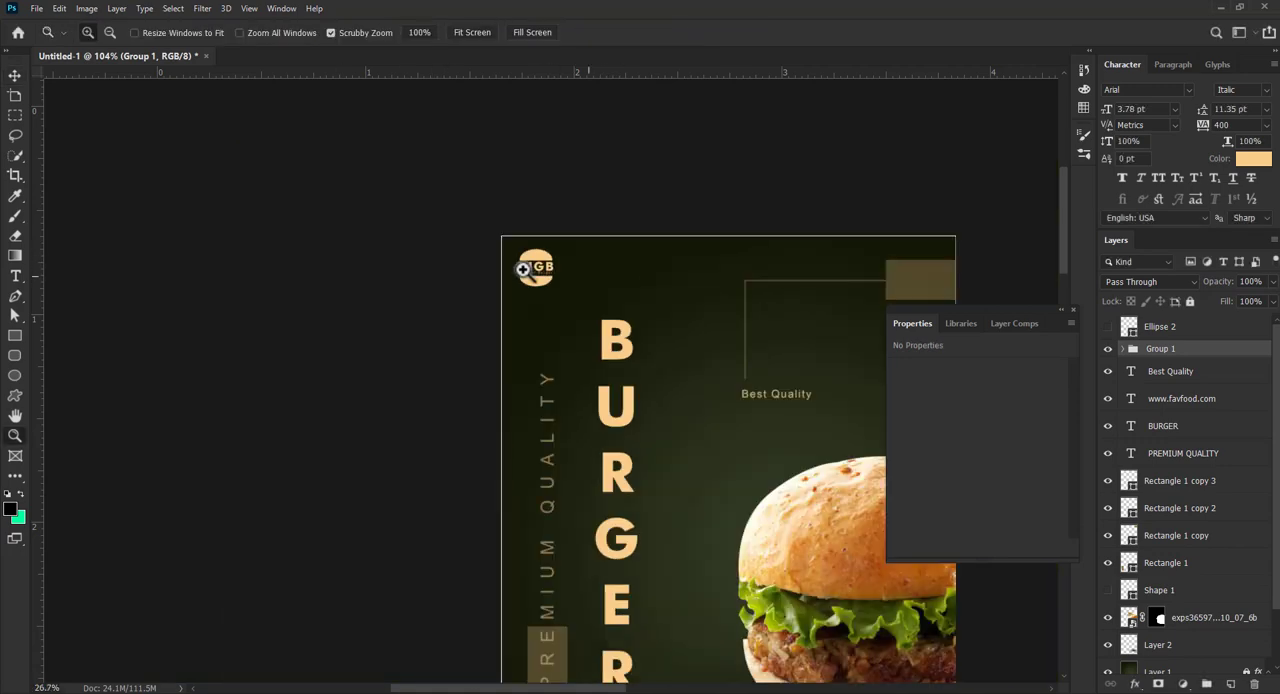
click(1070, 313)
key(v)
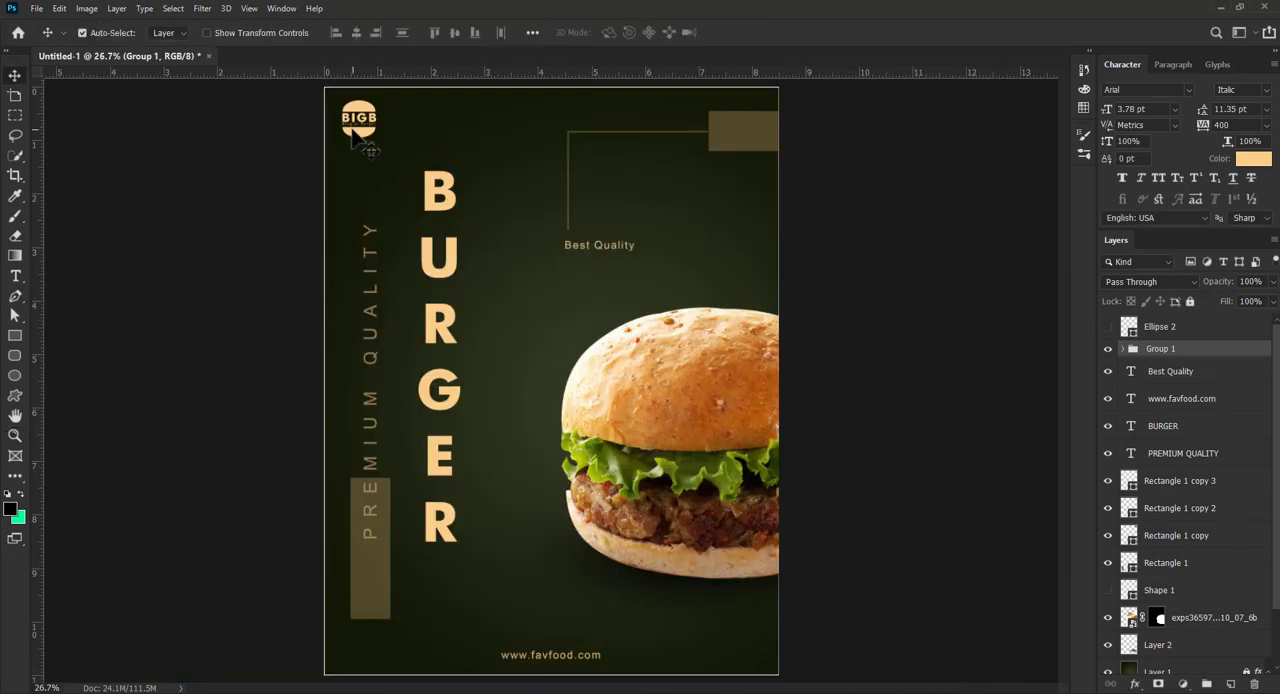
- Try lowering the logo group's opacity to 74%
drag(1272, 282, 1258, 303)
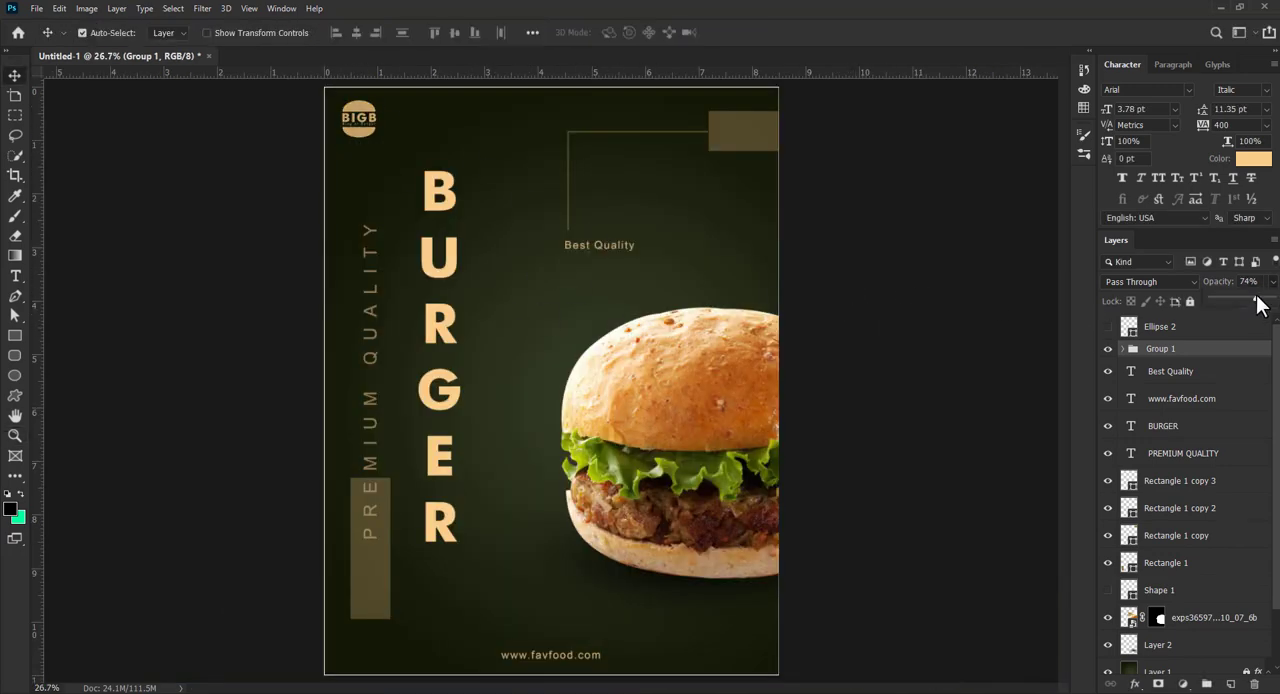
click(838, 224)
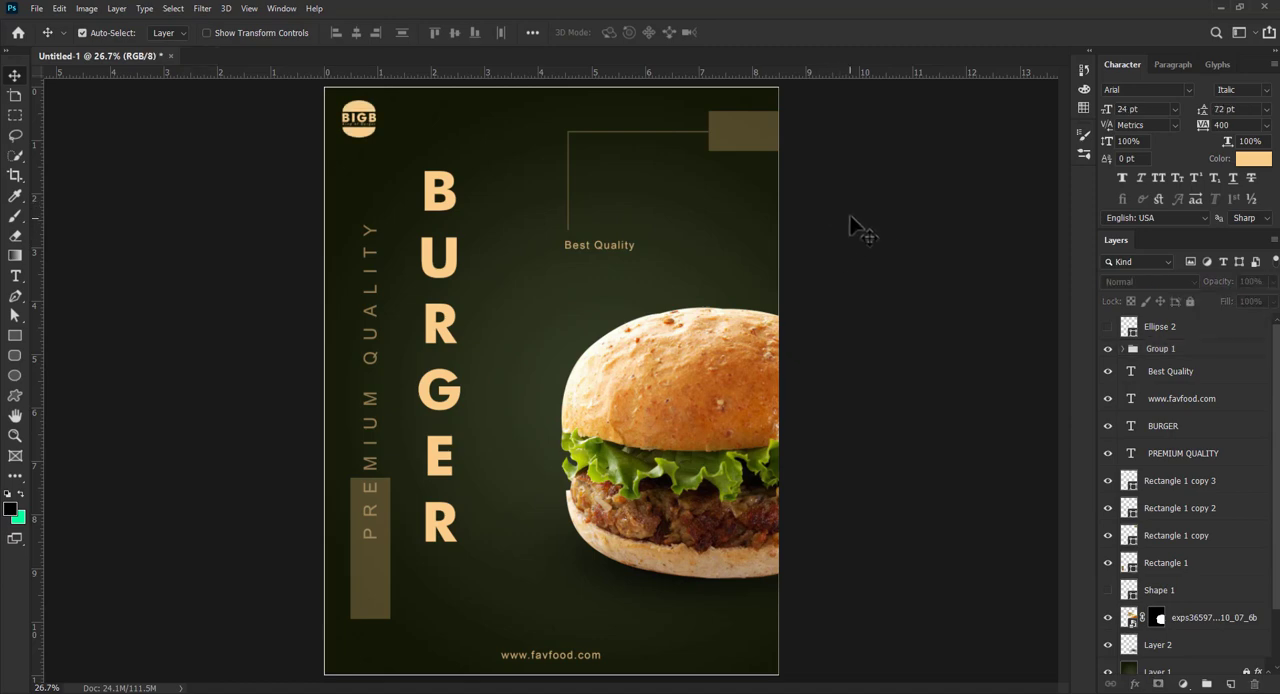
- Duplicate the Best Quality text just below itself and change the copy to "Delivery within 30 Minutes"
click(583, 255)
scroll(600, 254, up, 3)
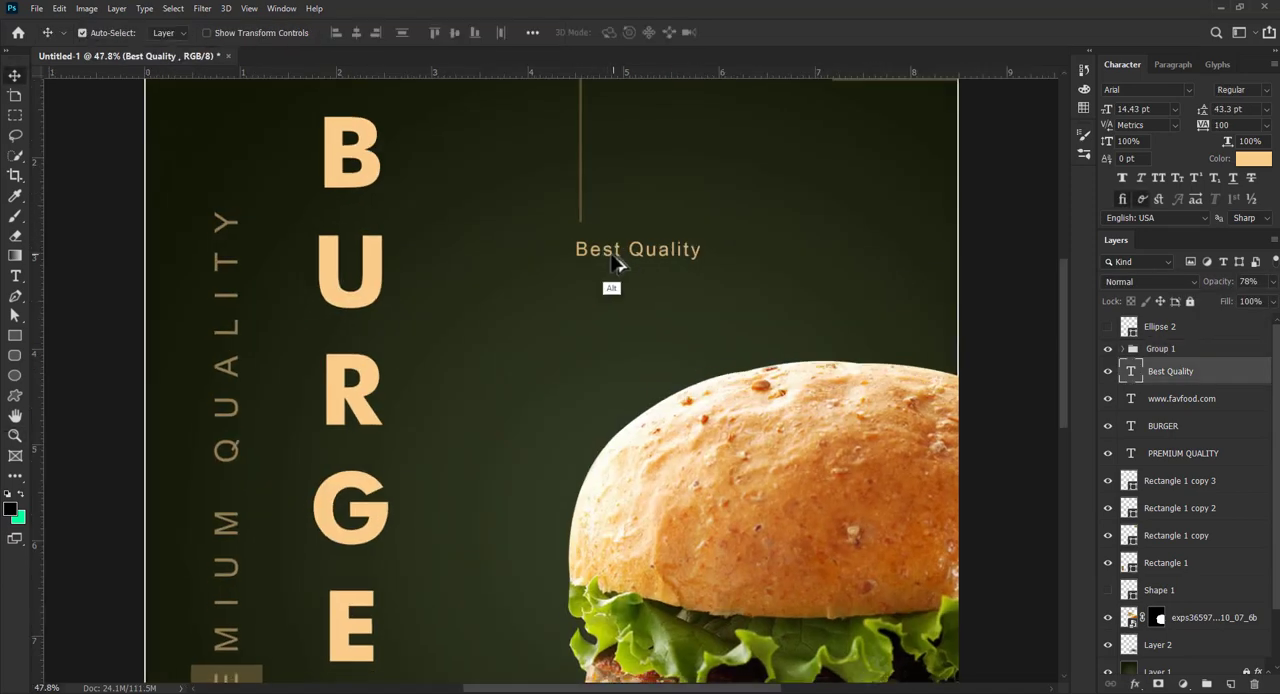
drag(616, 262, 610, 288)
double_click(615, 274)
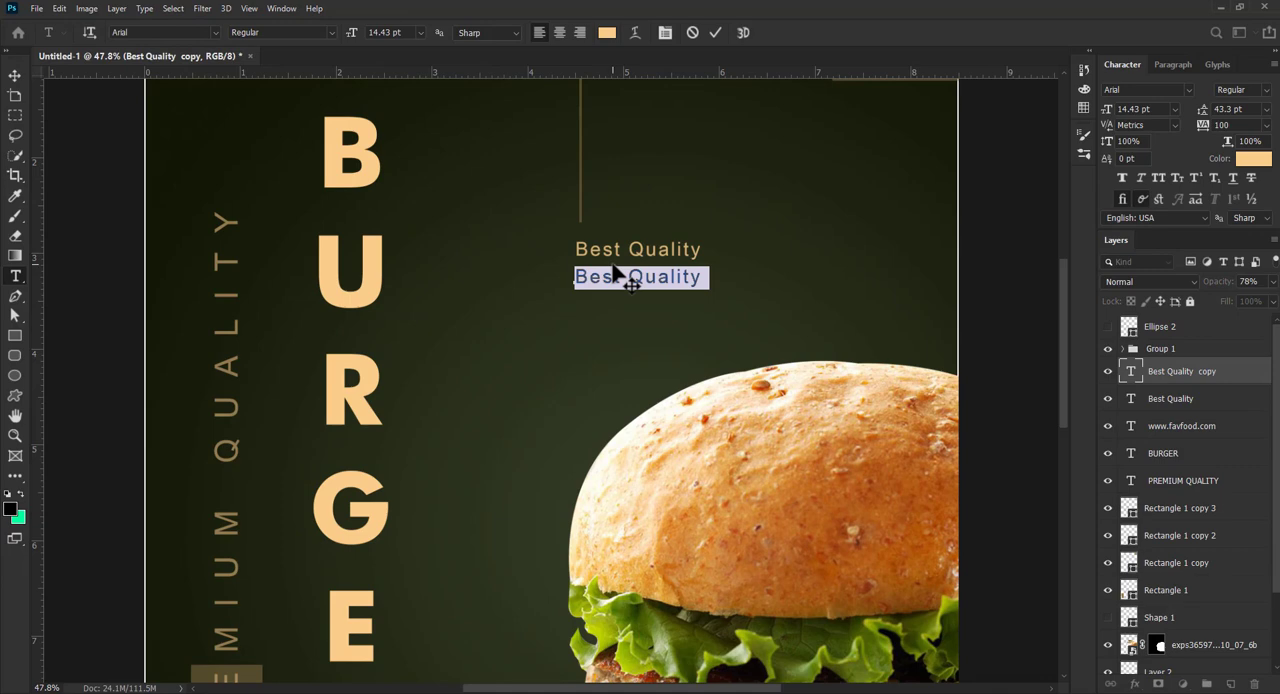
text(Delivery within 30 Minutes)
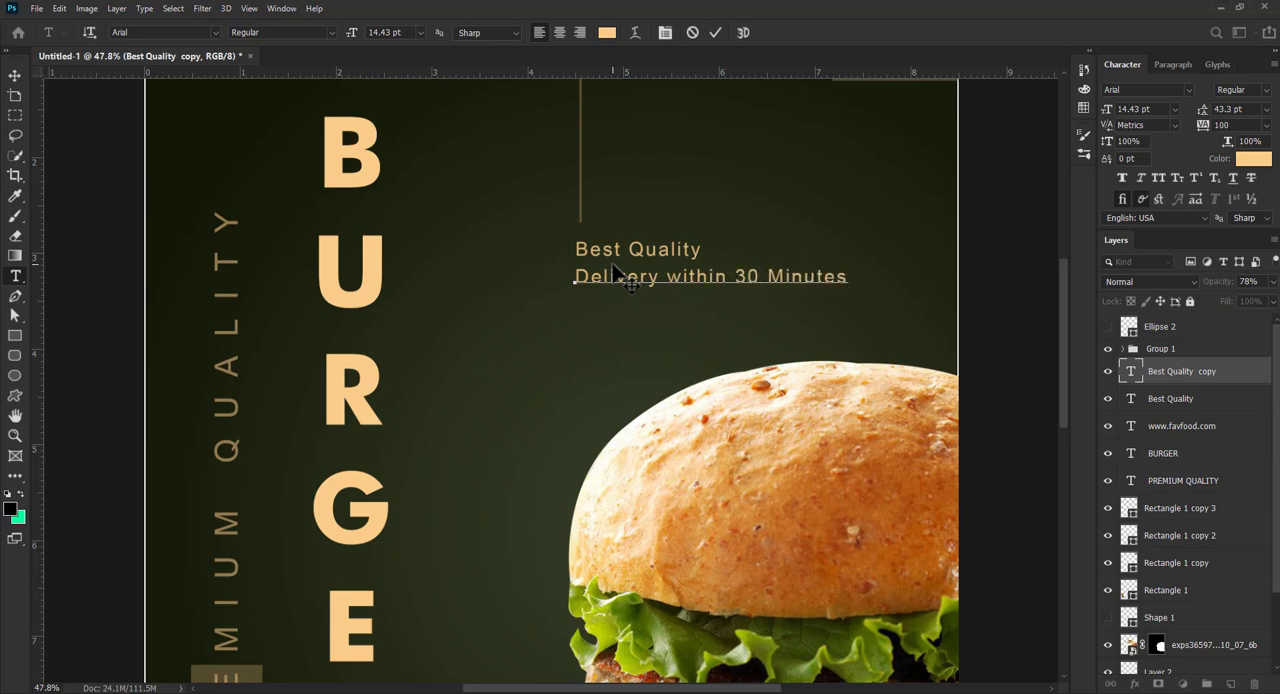
click(714, 32)
key(v)
- Duplicate the delivery line below itself and change the copy to "22 States 129 Outlets"
drag(614, 290, 612, 315)
double_click(590, 300)
text(22 States 129 Outlets)
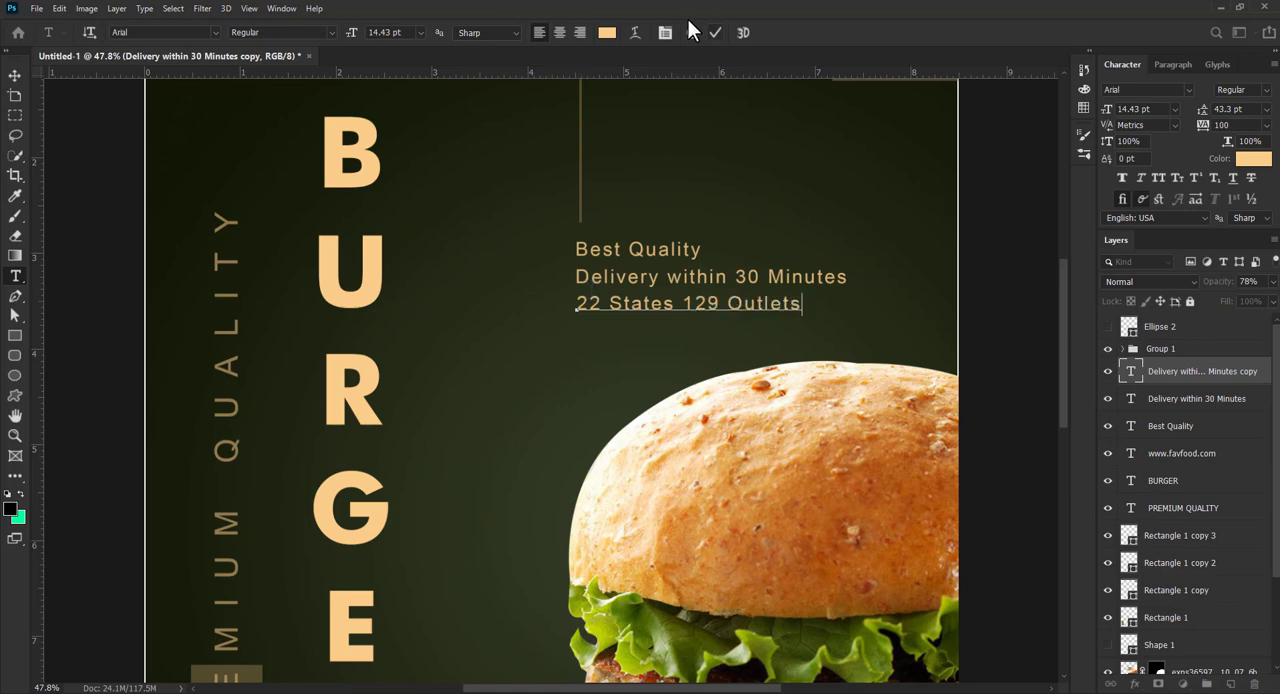
click(715, 33)
- Duplicate the outlets line below itself and change the copy to "24 X 7 Service"
alt+drag(640, 311, 650, 335)
double_click(613, 326)
text(24 X 7 Service)
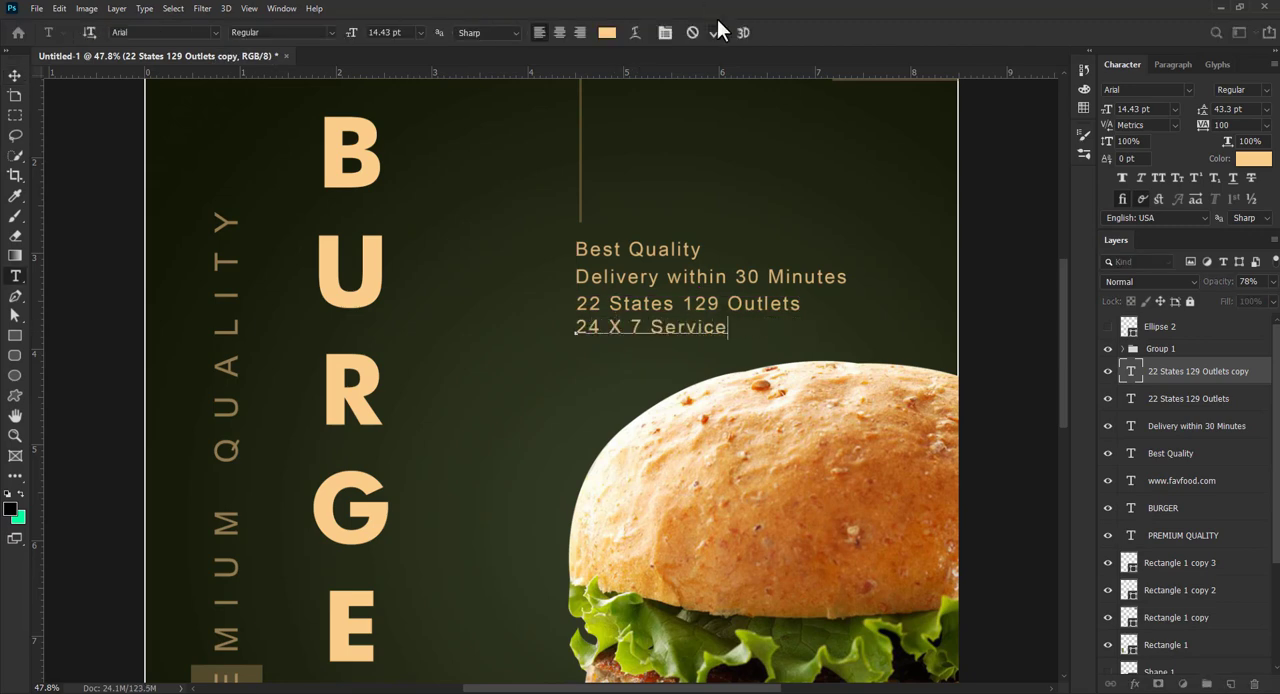
click(14, 76)
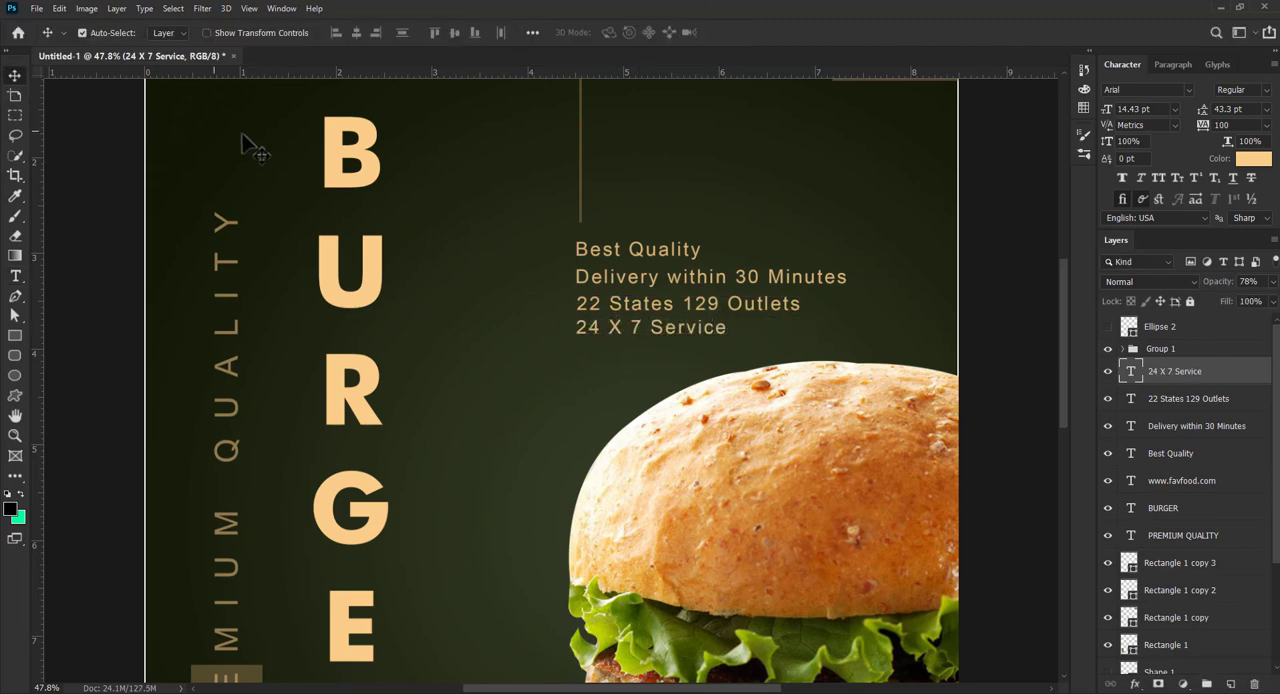
- Raise the opacity of the poster's upper-right block and its two thin lines to 100%
key(z)
key(ctrl+0)
key(v)
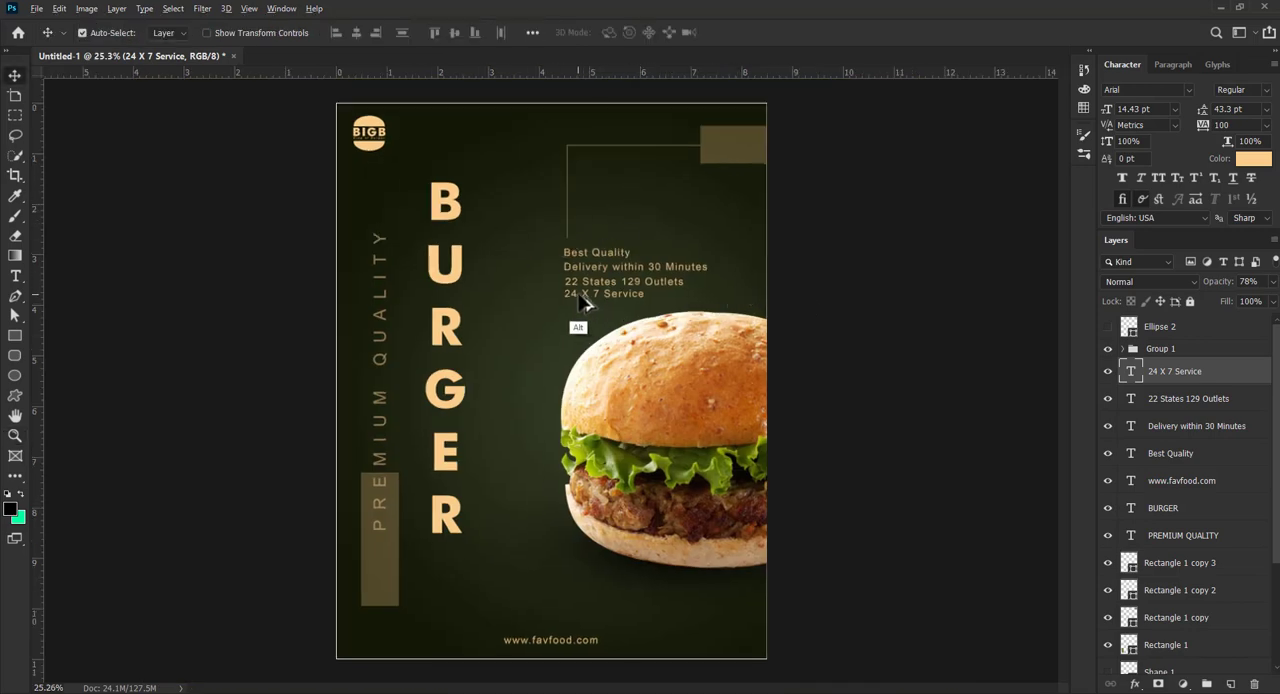
click(722, 160)
drag(1251, 298, 1279, 298)
click(568, 224)
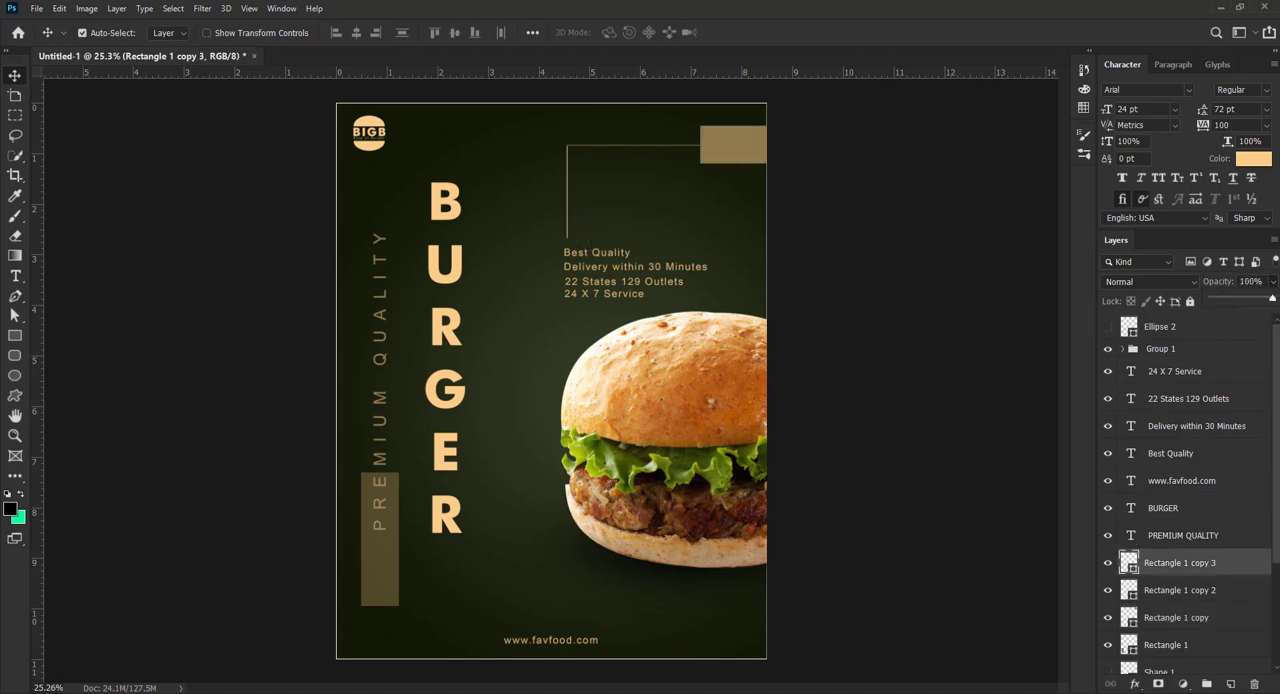
click(1177, 590)
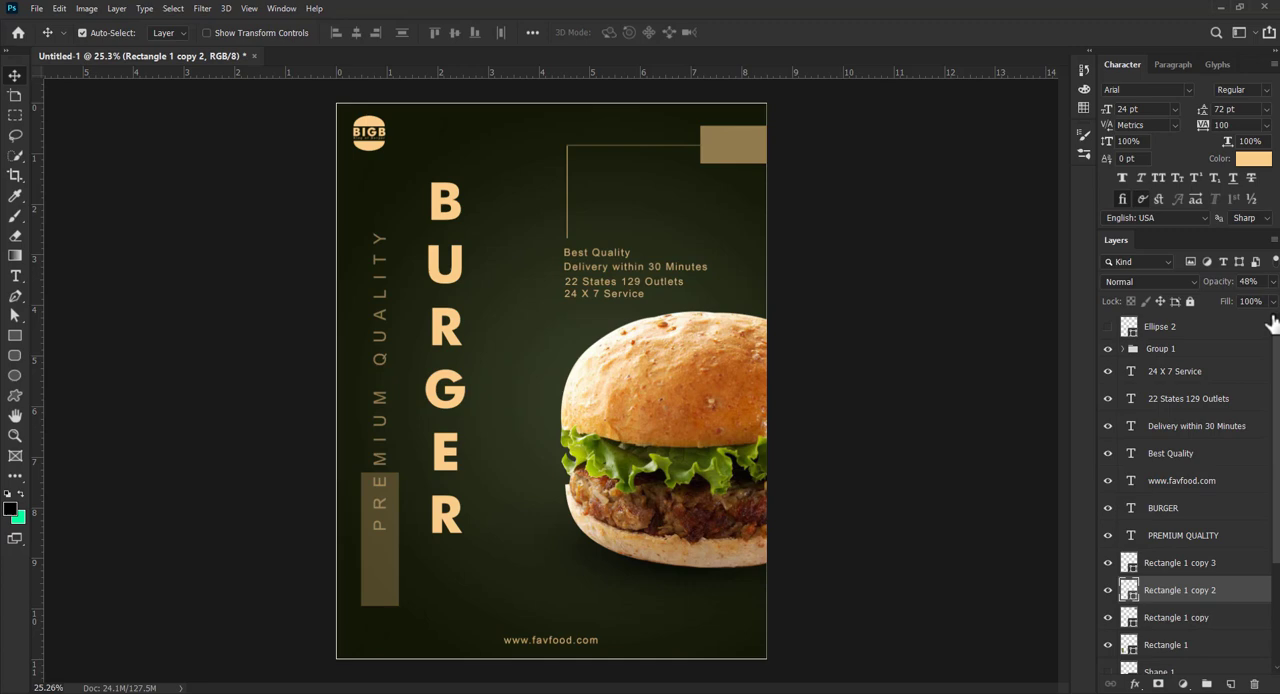
click(857, 349)
- Raise the block behind PREMIUM QUALITY to full opacity
click(678, 468)
click(1272, 283)
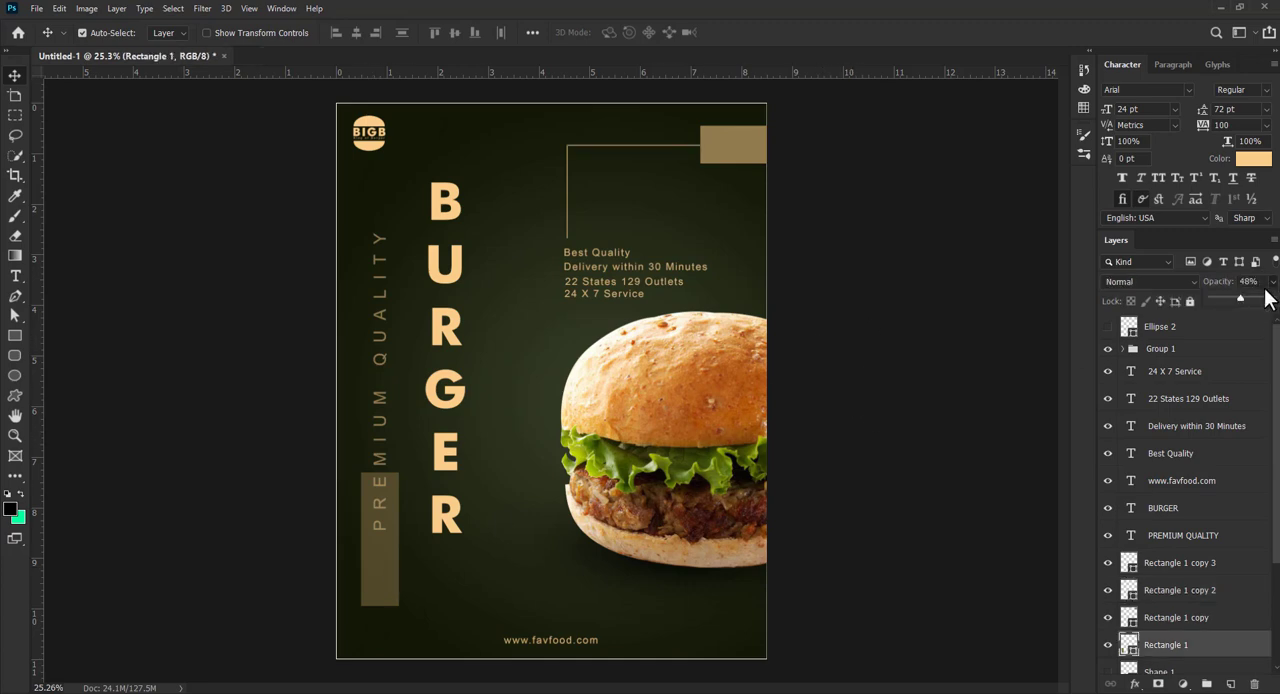
drag(1240, 298, 1274, 305)
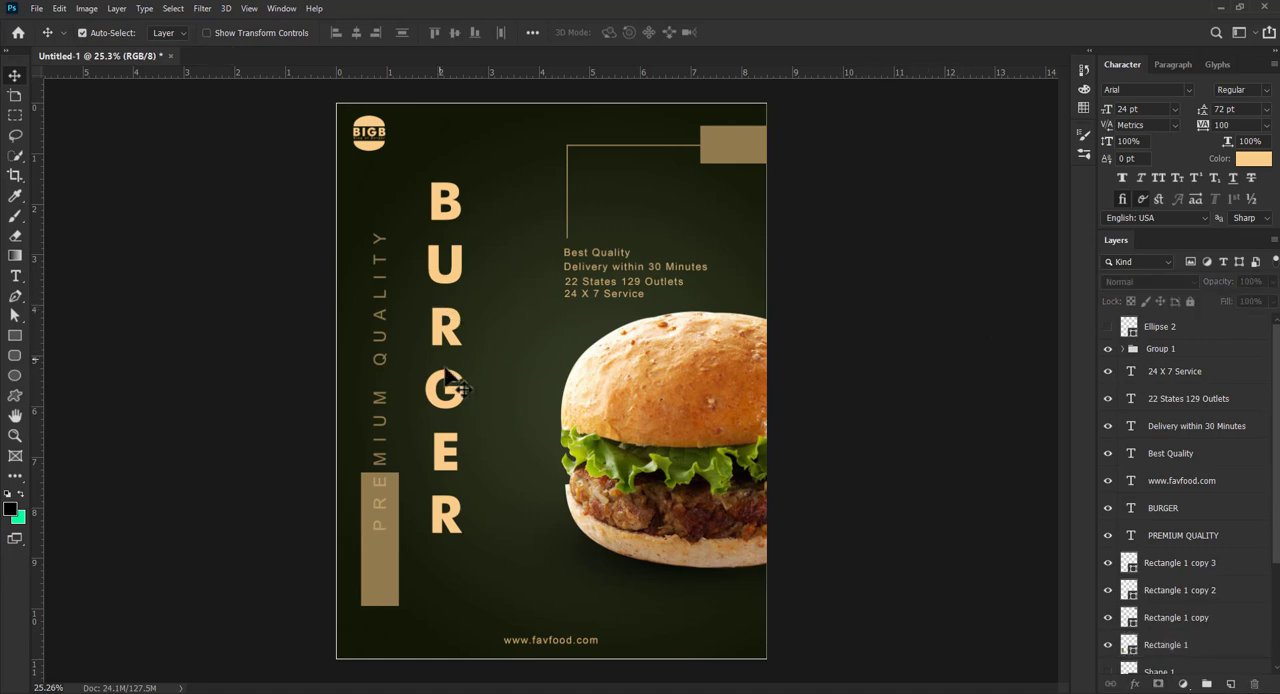
- Nudge the BURGER text up slightly and set its tracking to 150
mouse_move(456, 402)
mouse_down()
mouse_move(448, 412)
mouse_move(456, 402)
mouse_up()
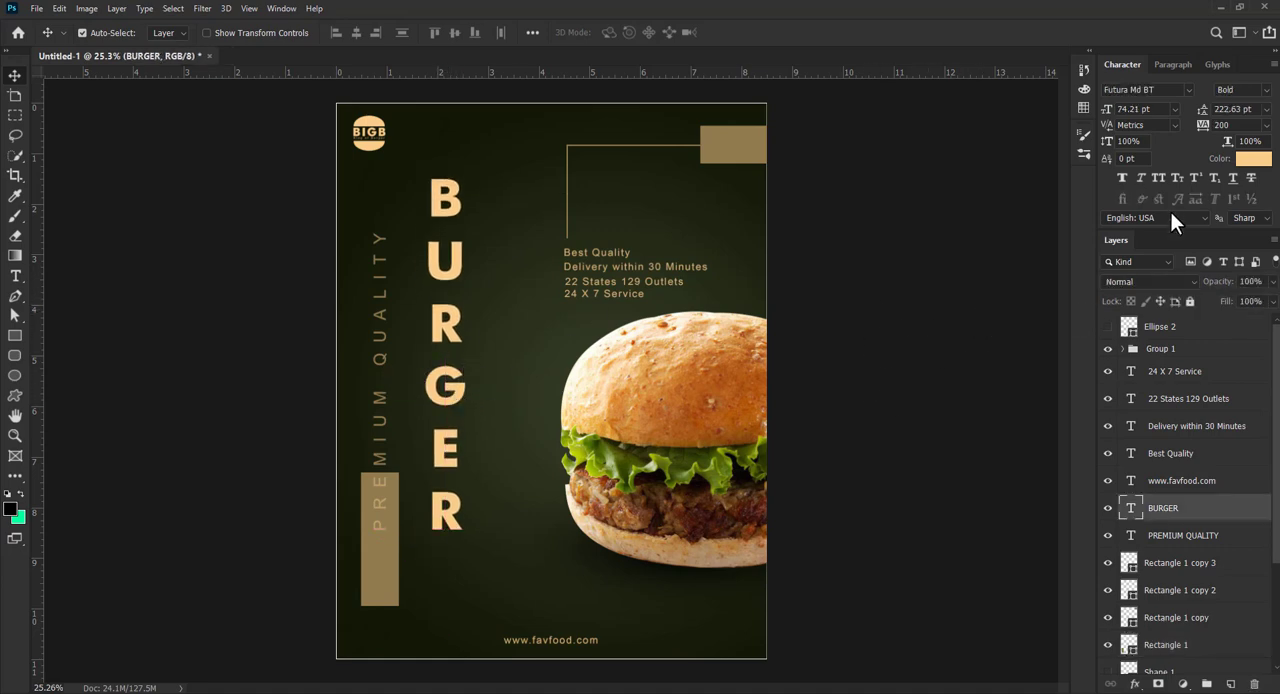
text(150)
key(Return)
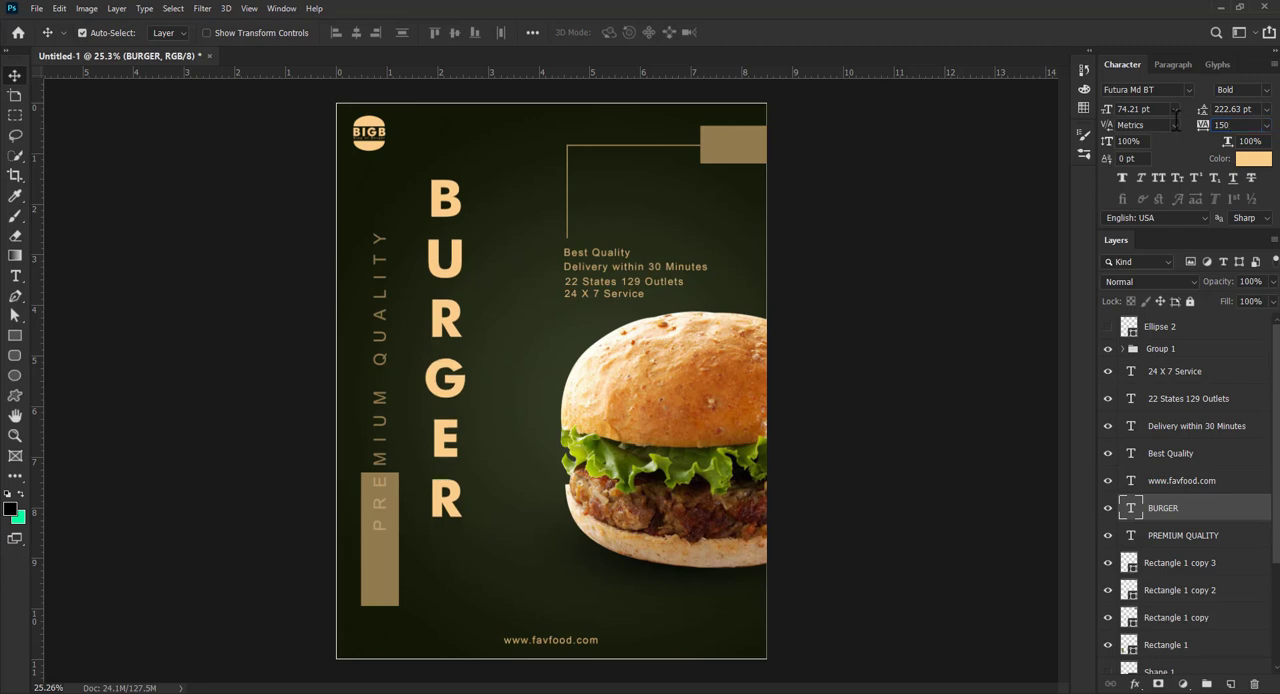
- Scale the BURGER text up to 88.89 pt and set its tracking to 100
key(ctrl+t)
drag(474, 356, 497, 340)
key(Return)
key(BackSpace)
key(BackSpace)
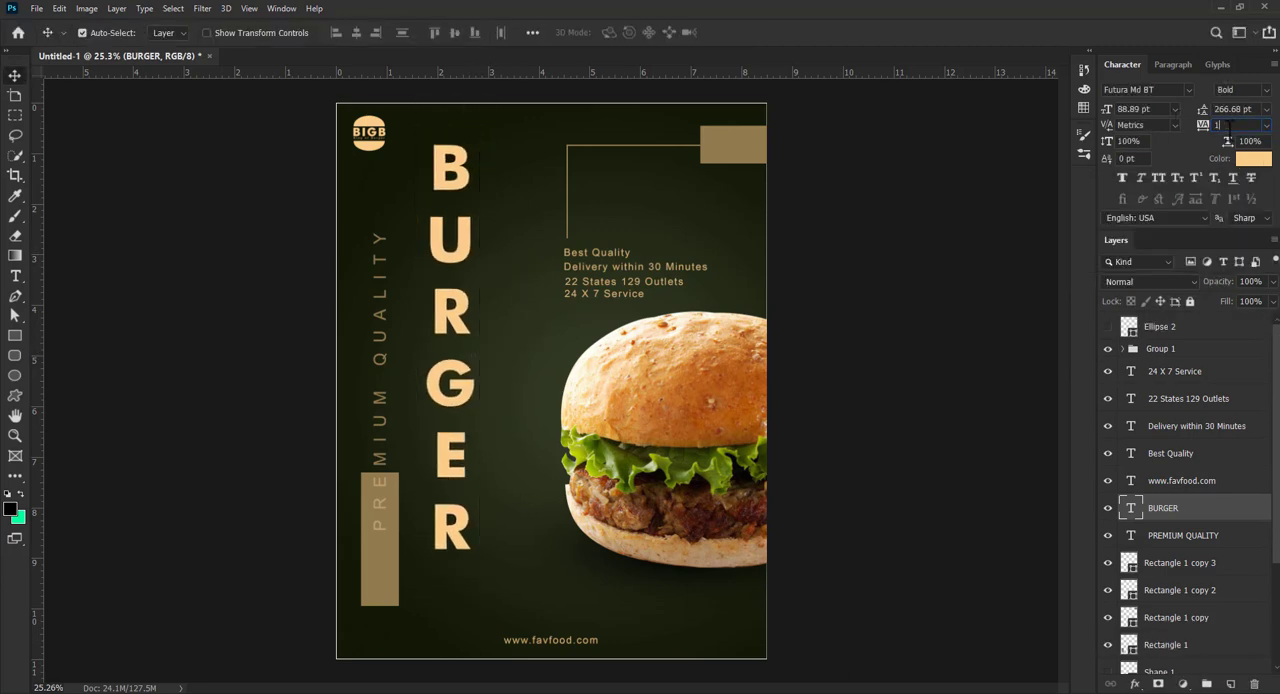
text(00)
key(Return)
click(840, 268)
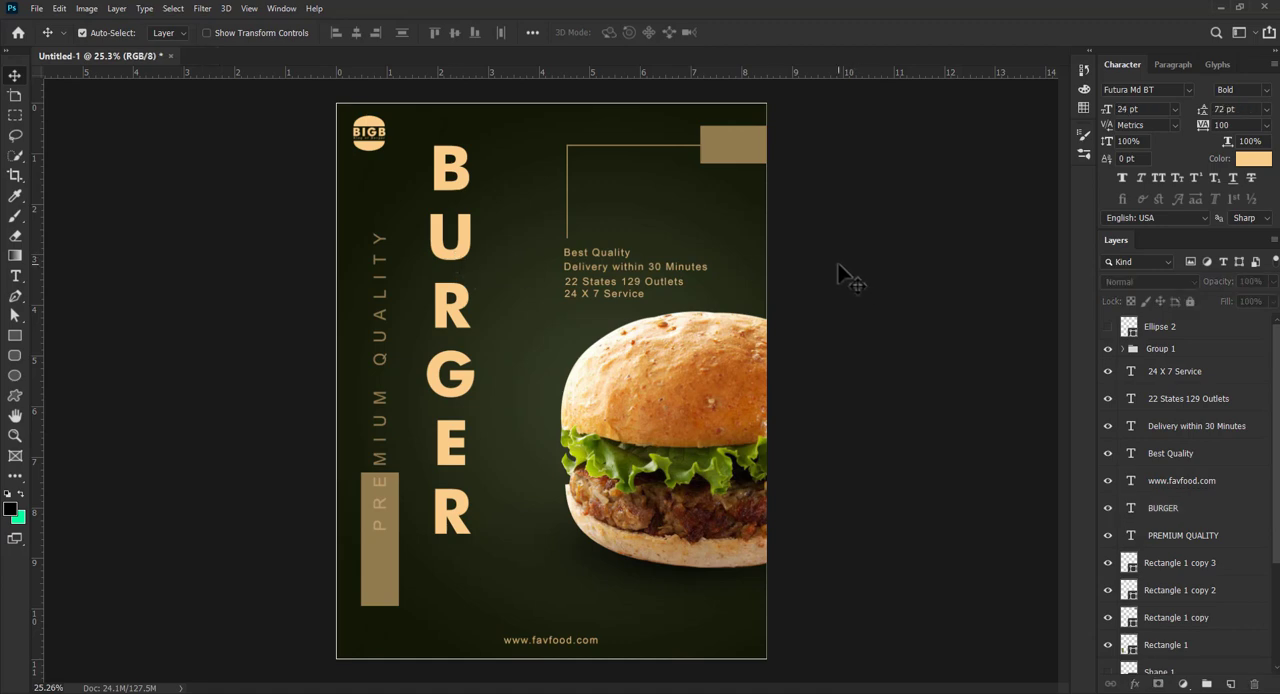
- Shift the logo group slightly down in the poster's upper-left corner
key(ctrl+space)
drag(835, 279, 808, 283)
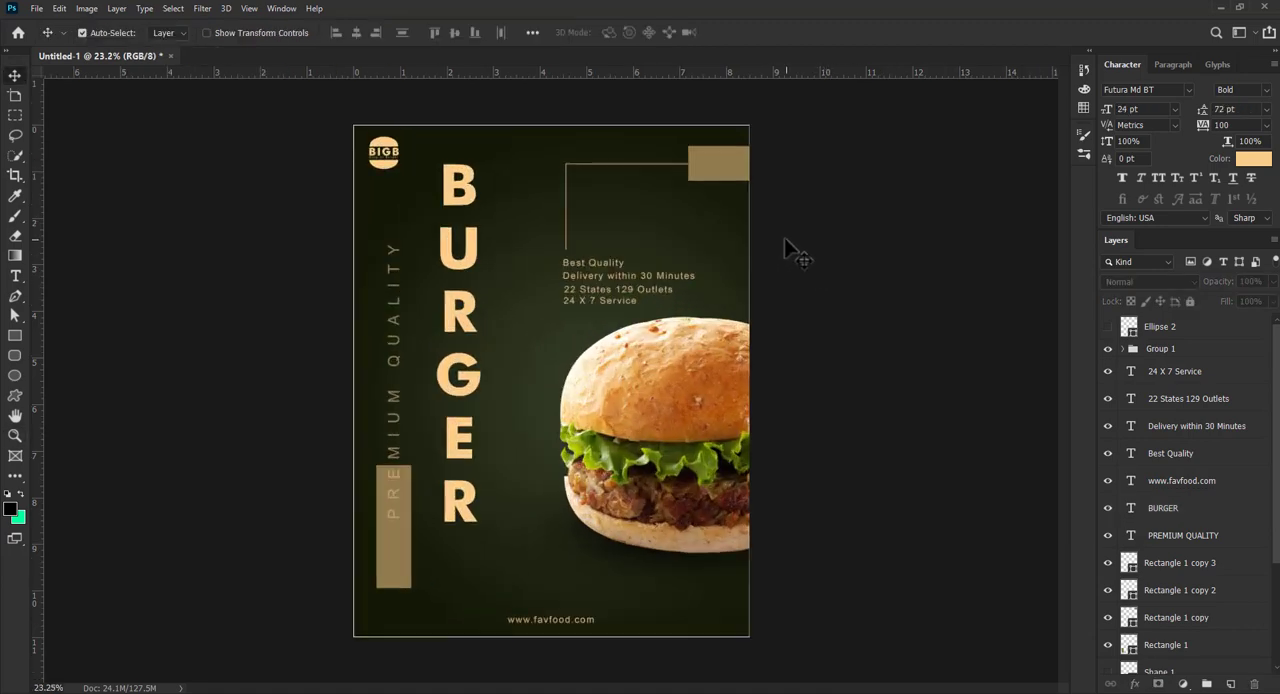
click(718, 176)
click(794, 263)
click(1160, 352)
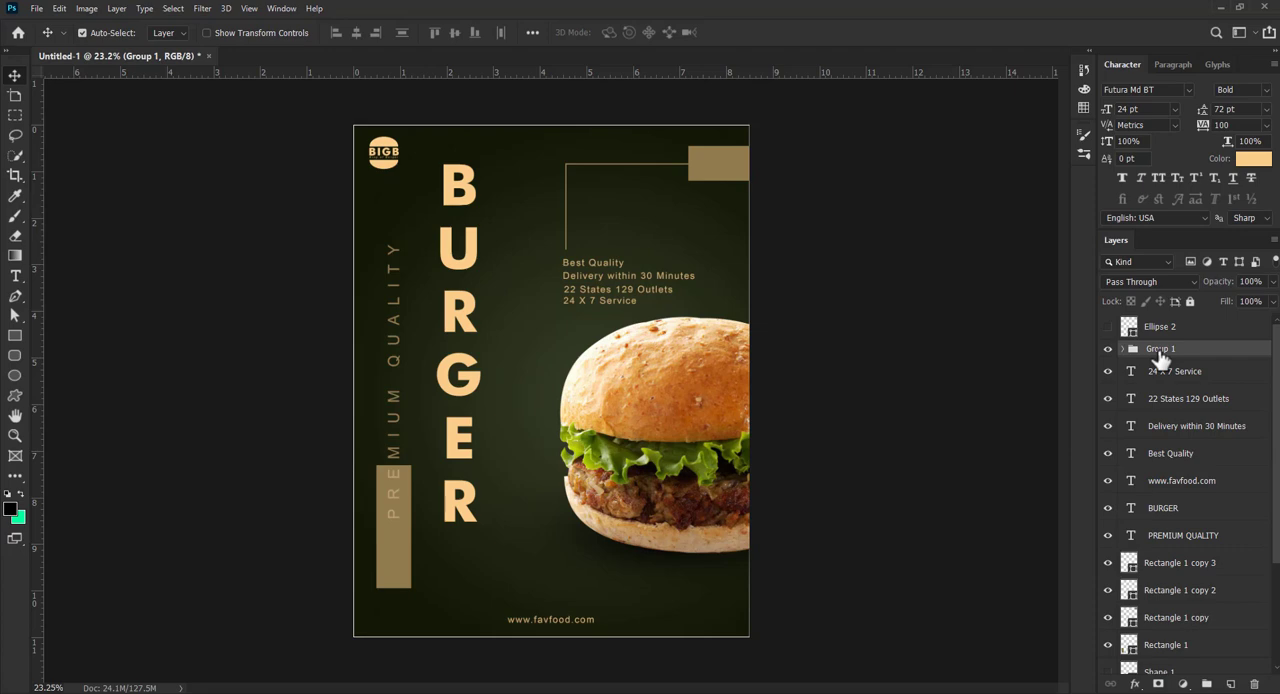
key(shift+Down)
key(shift+Down)
key(shift+Down)
key(shift+Down)
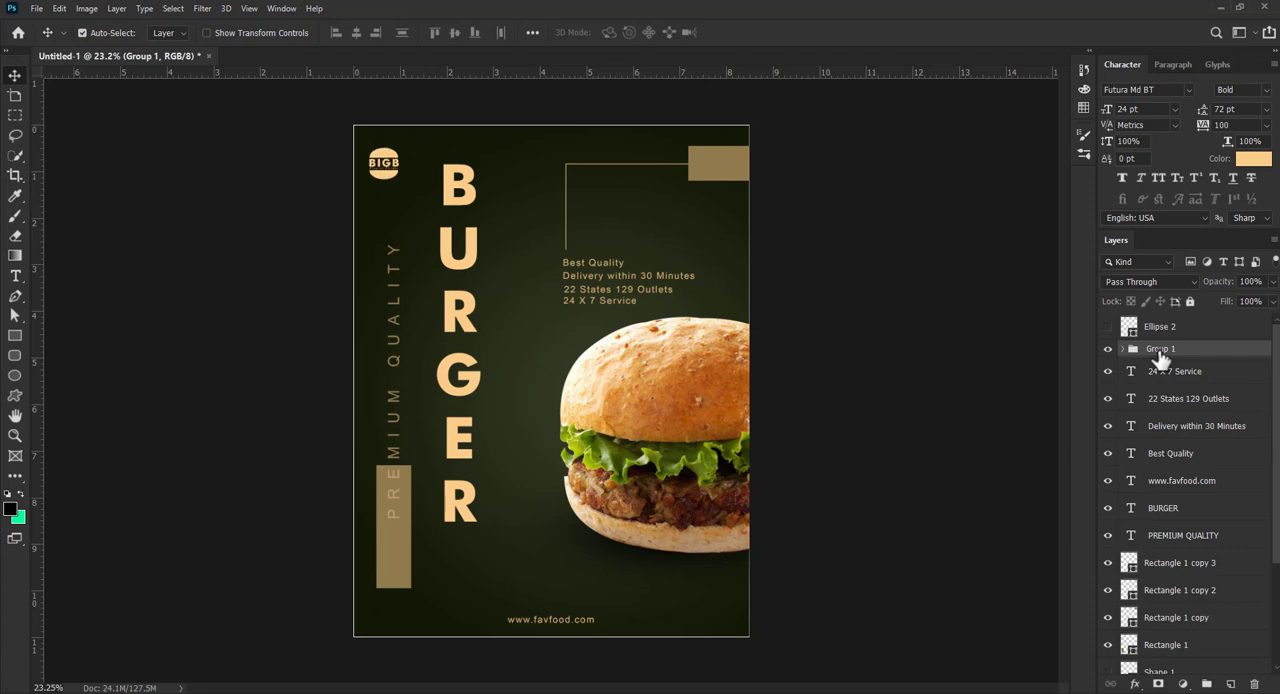
- Move the lower-left block down to the poster's bottom edge and lower the PREMIUM QUALITY and BURGER texts with it
drag(394, 562, 393, 616)
drag(394, 501, 394, 532)
drag(452, 457, 442, 486)
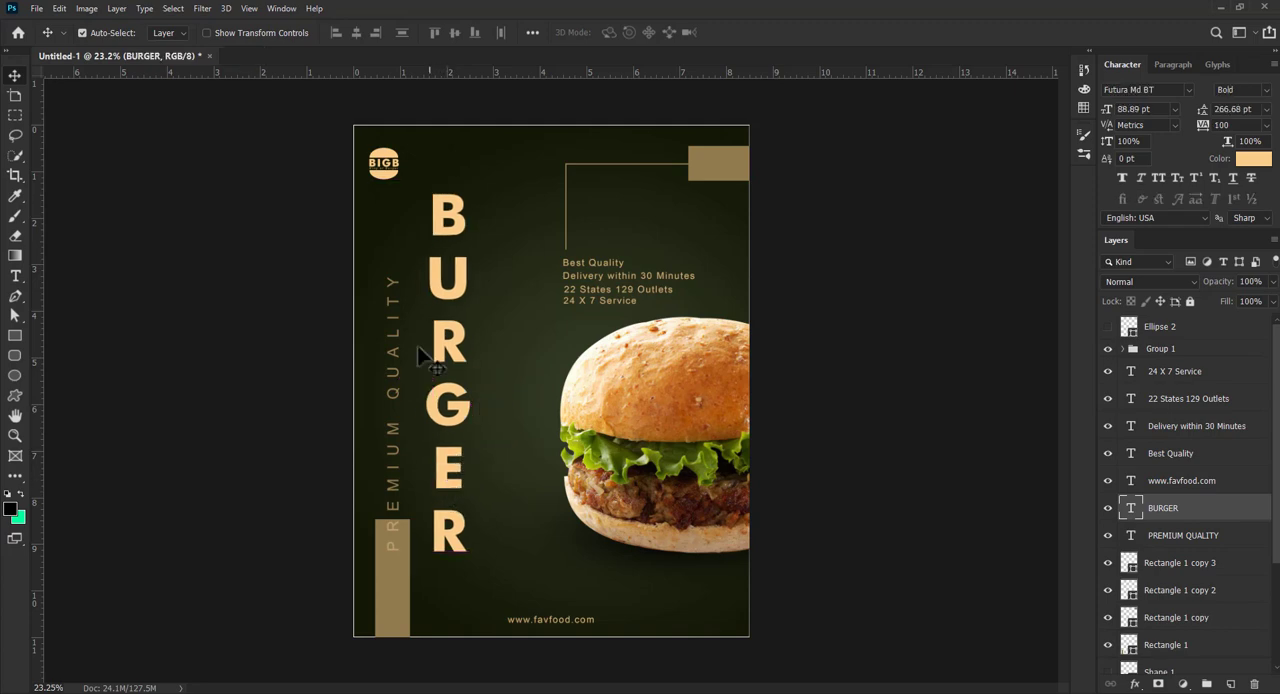
- Nudge the logo group slightly right to line up with the PREMIUM QUALITY text
click(390, 172)
click(1160, 348)
key(ctrl+t)
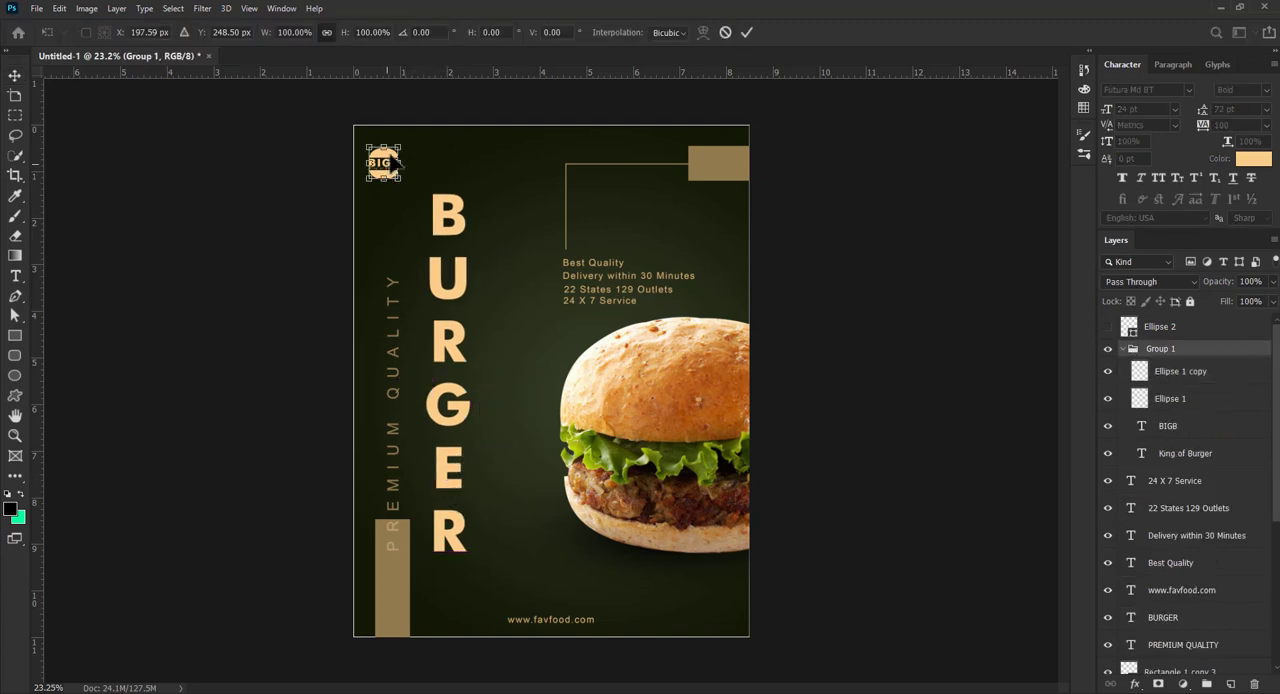
key(Return)
- Shift the poster's upper-right block and its two thin lines slightly up
click(722, 172)
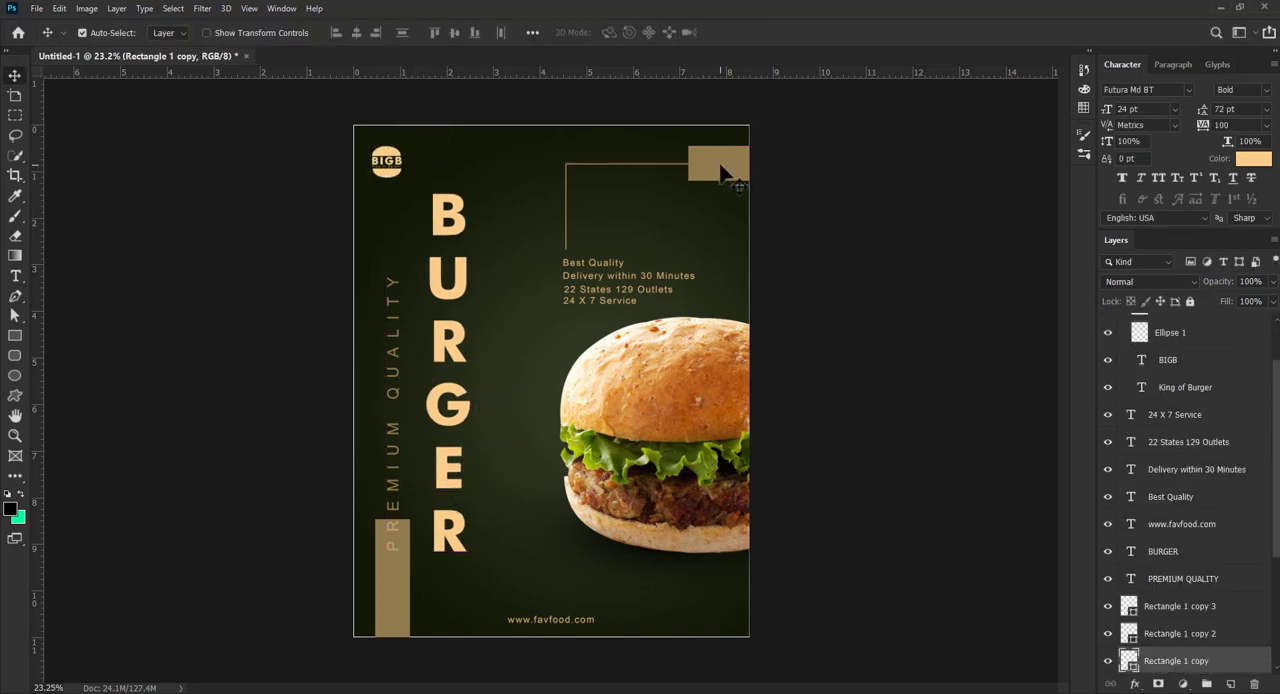
drag(725, 168, 724, 166)
click(686, 165)
click(686, 168)
ctrl+click(1163, 606)
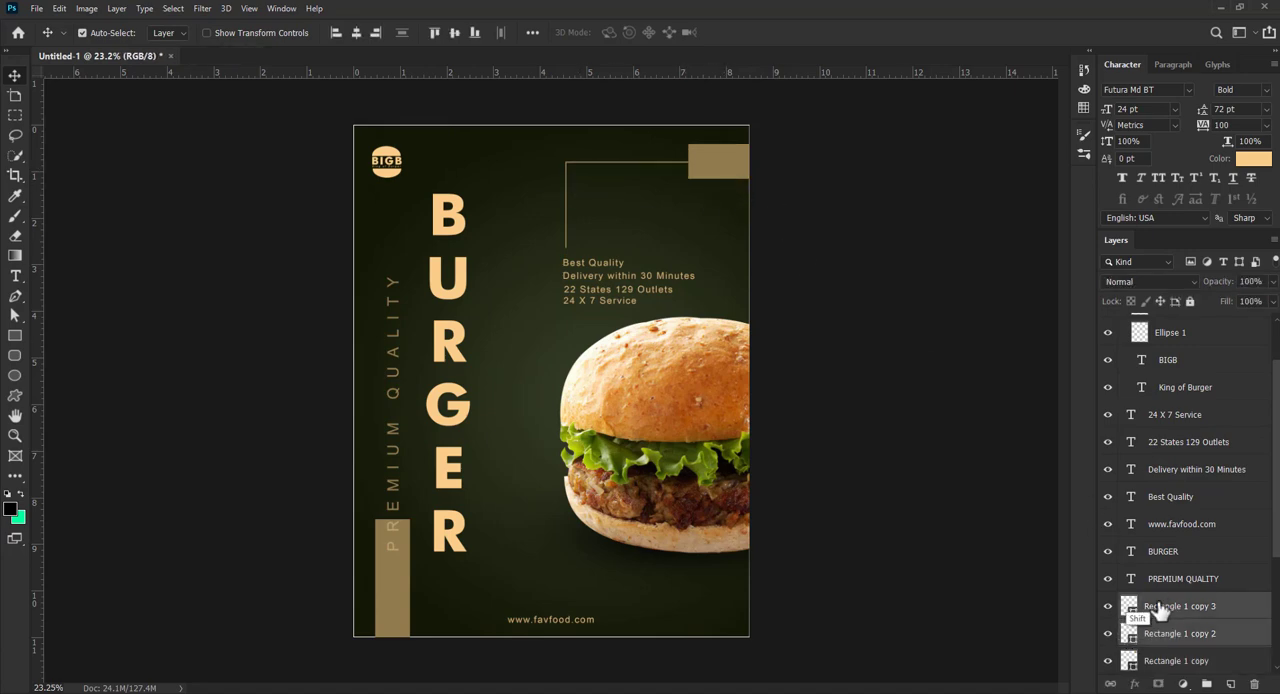
- Try recolouring the BURGER text with the colour sampled from the upper-right block
click(450, 415)
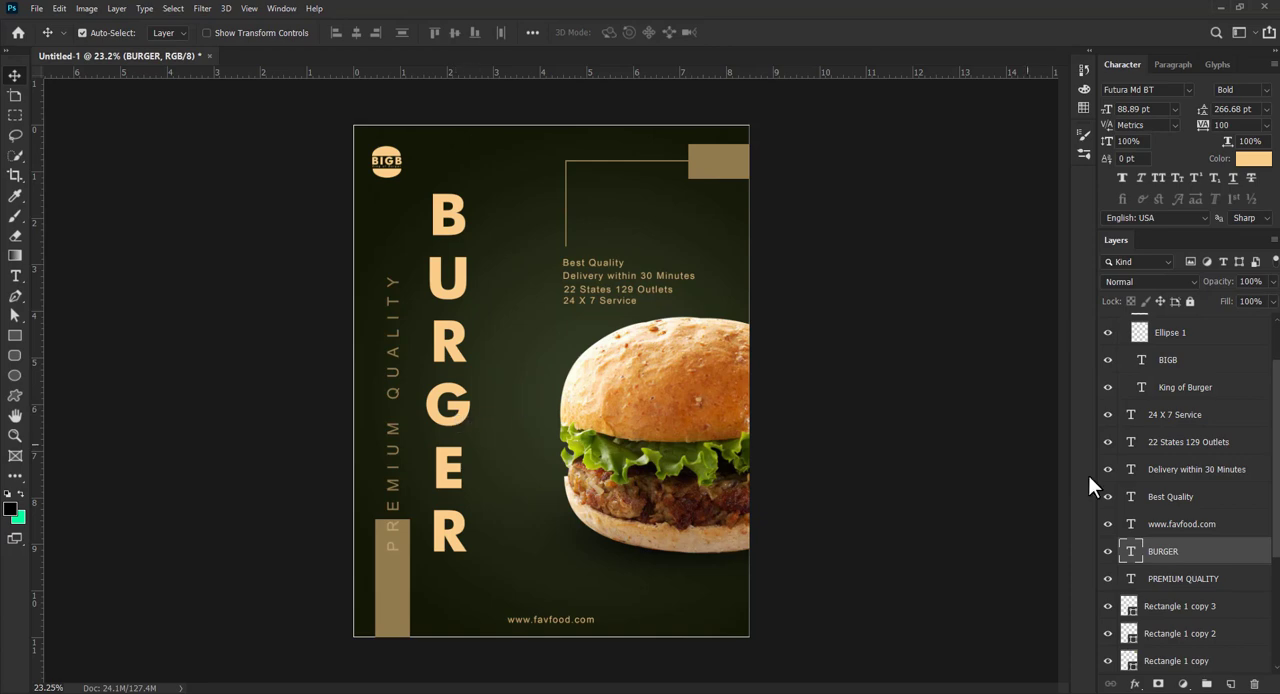
key(t)
double_click(1131, 551)
click(1254, 158)
drag(694, 61, 858, 198)
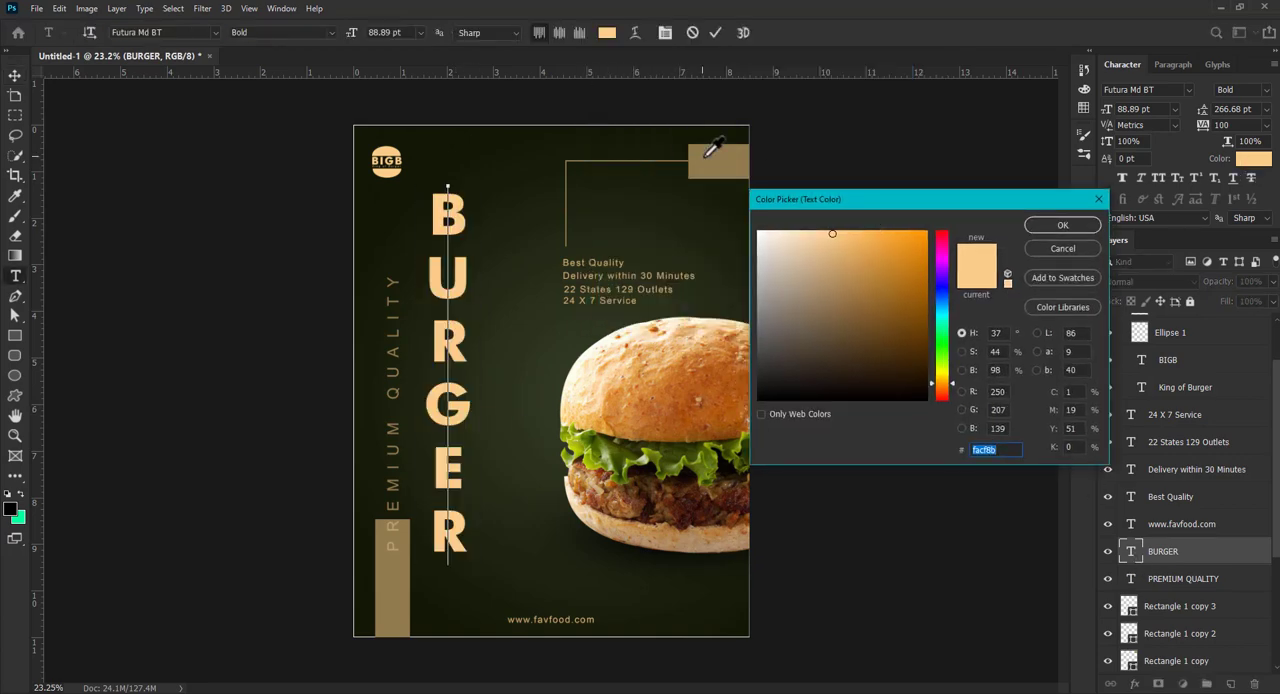
click(716, 158)
click(1051, 227)
click(714, 33)
key(v)
key(ctrl+z)
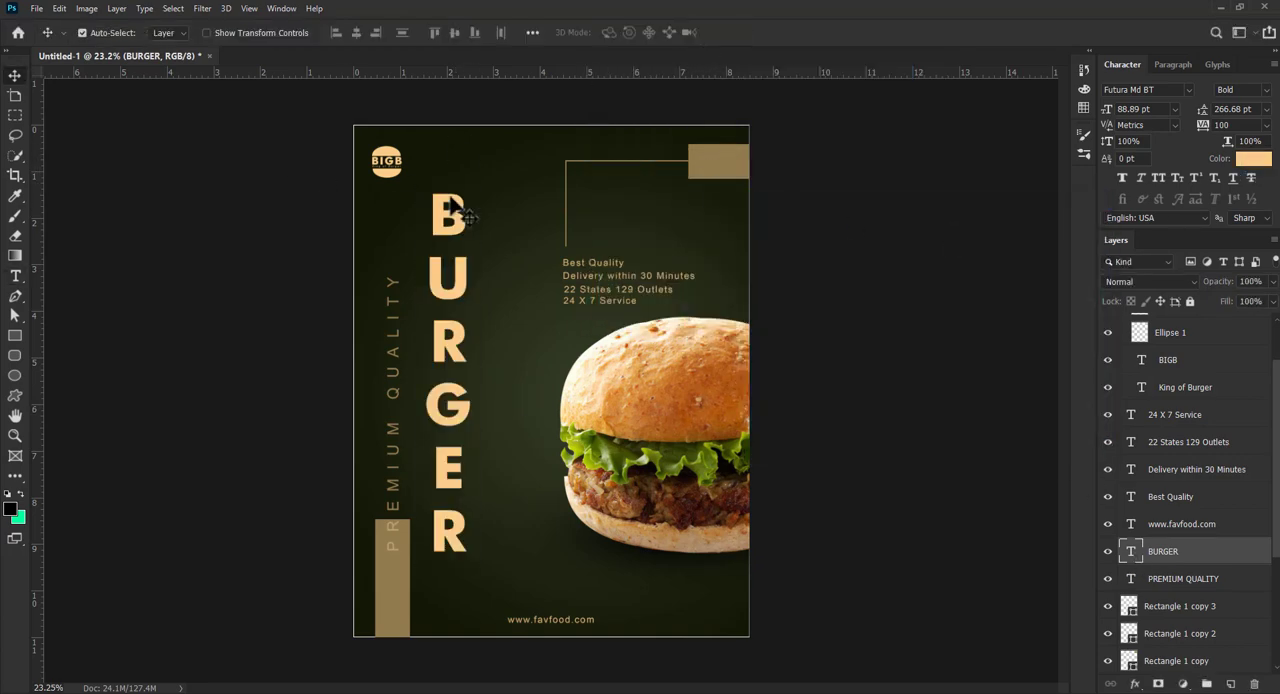
key(ctrl+z)
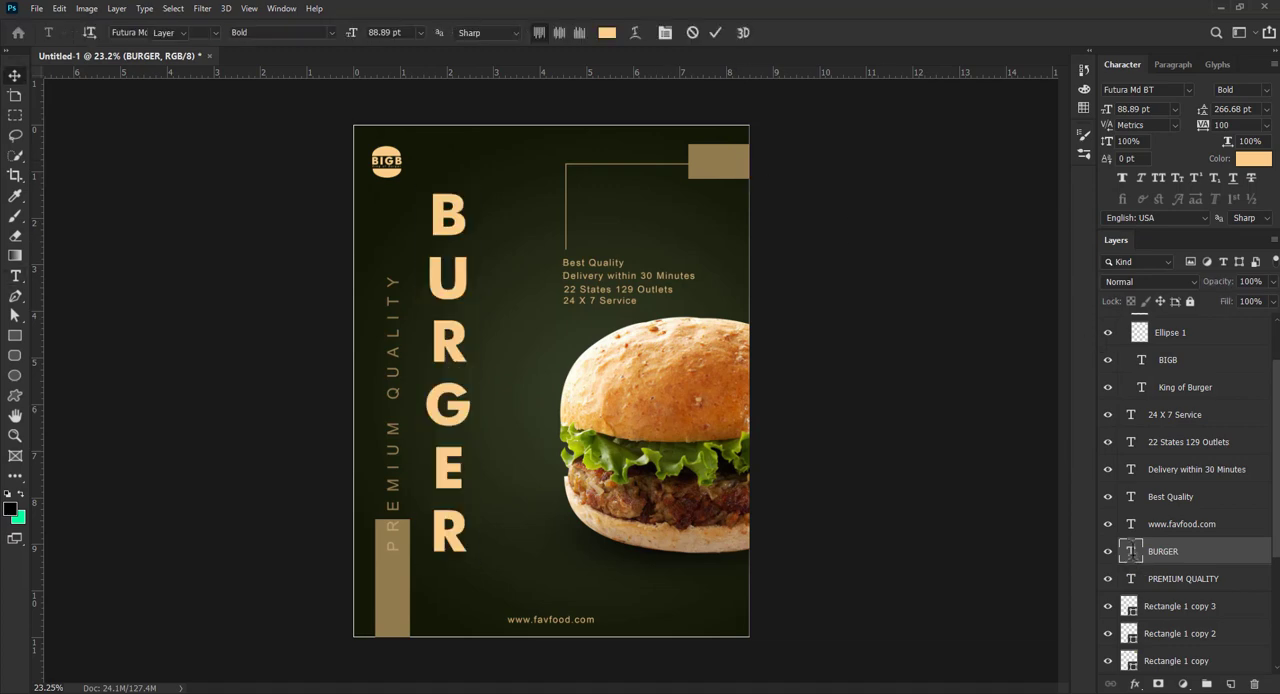
- Recolour the BURGER text with the brown of the poster's upper-right block and commit the colour
double_click(1131, 551)
click(1254, 158)
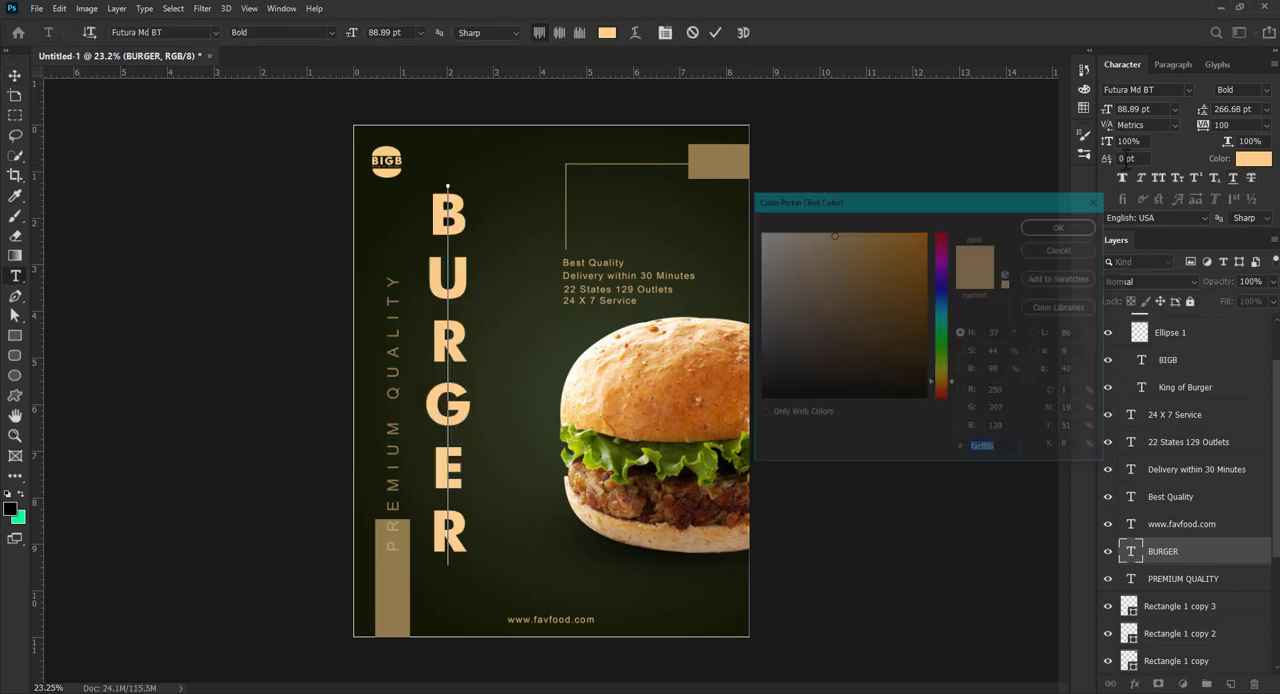
click(718, 155)
click(1033, 230)
click(716, 33)
key(v)
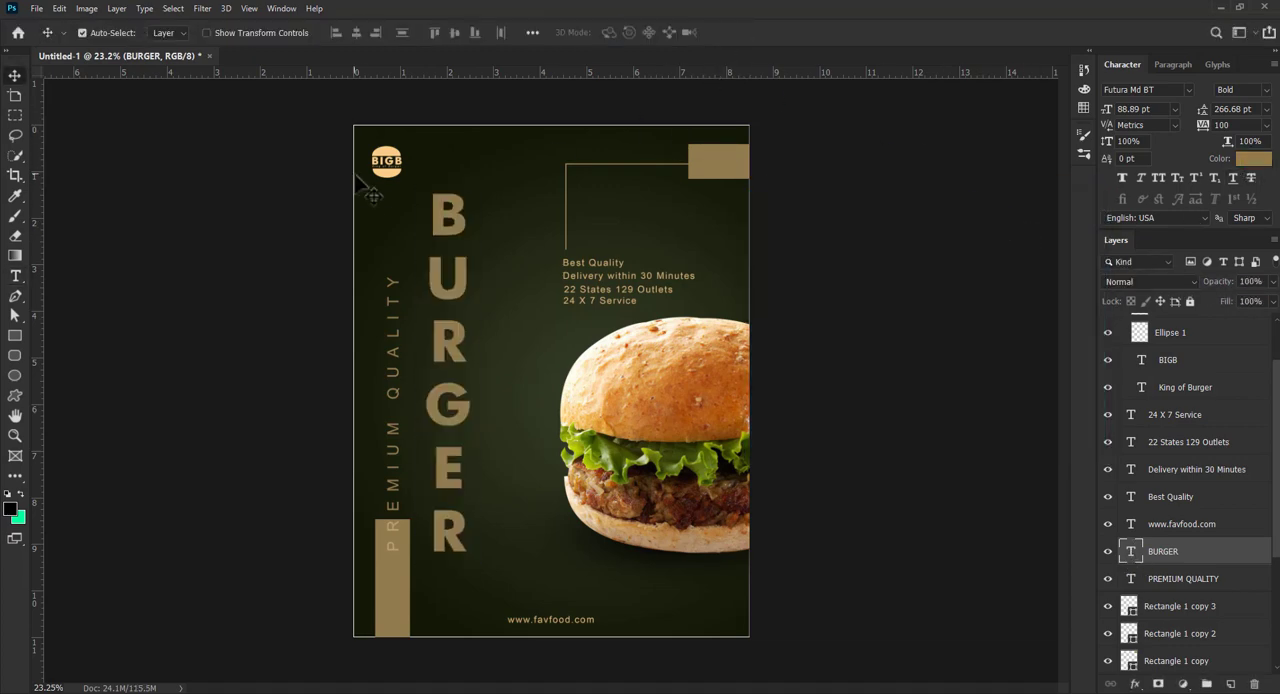
- Reduce the opacity of the BIGB logo group, Group 1, to 60%
key(z)
click(378, 175)
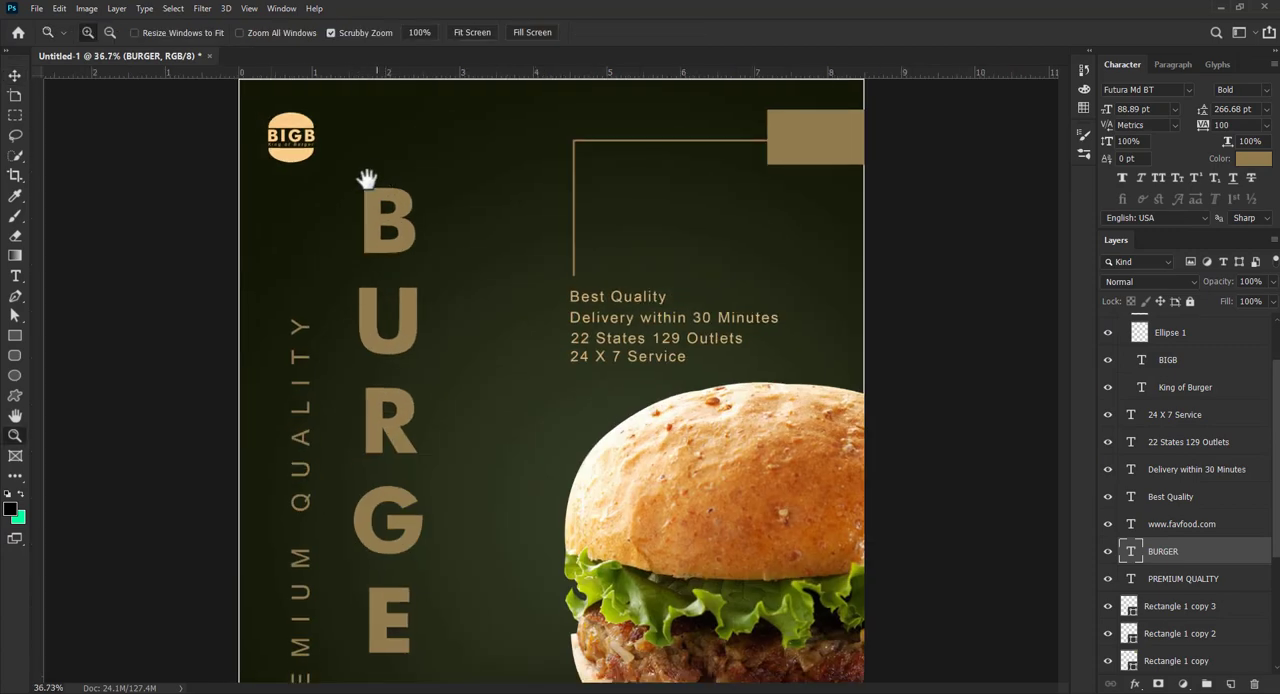
click(365, 177)
drag(368, 224, 365, 226)
key(v)
click(383, 250)
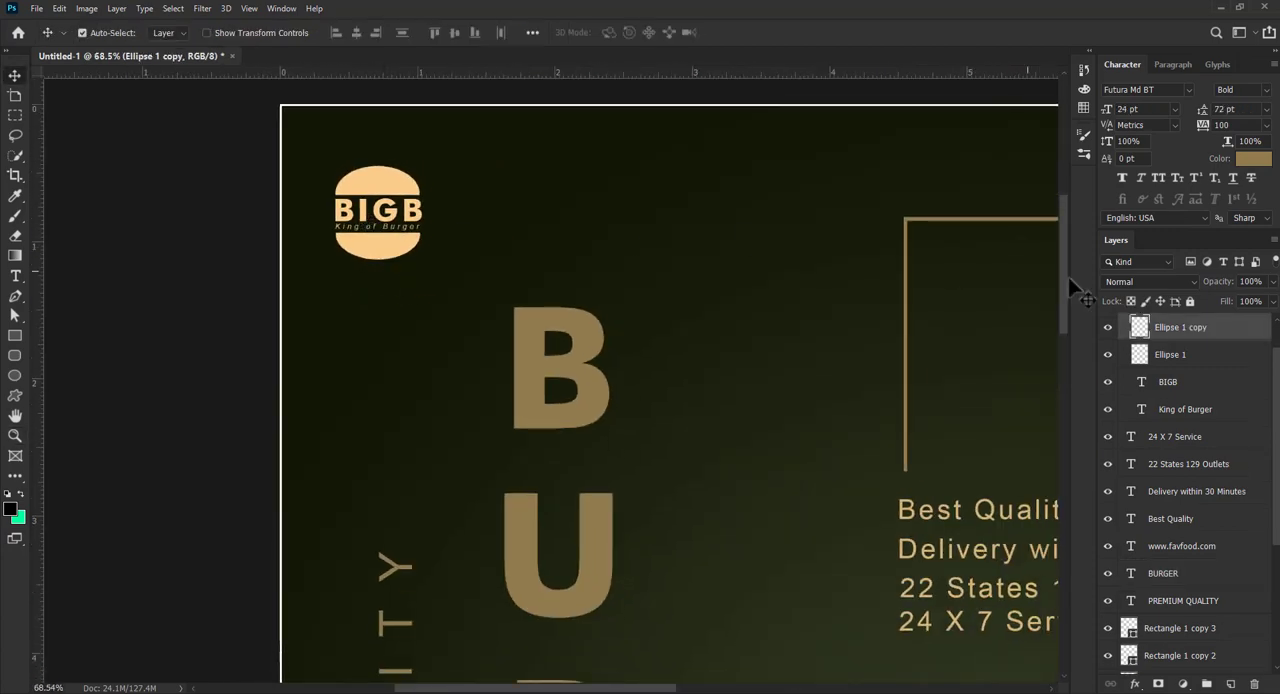
scroll(1268, 352, up, 2)
click(1270, 352)
click(1272, 283)
drag(1271, 297, 1250, 297)
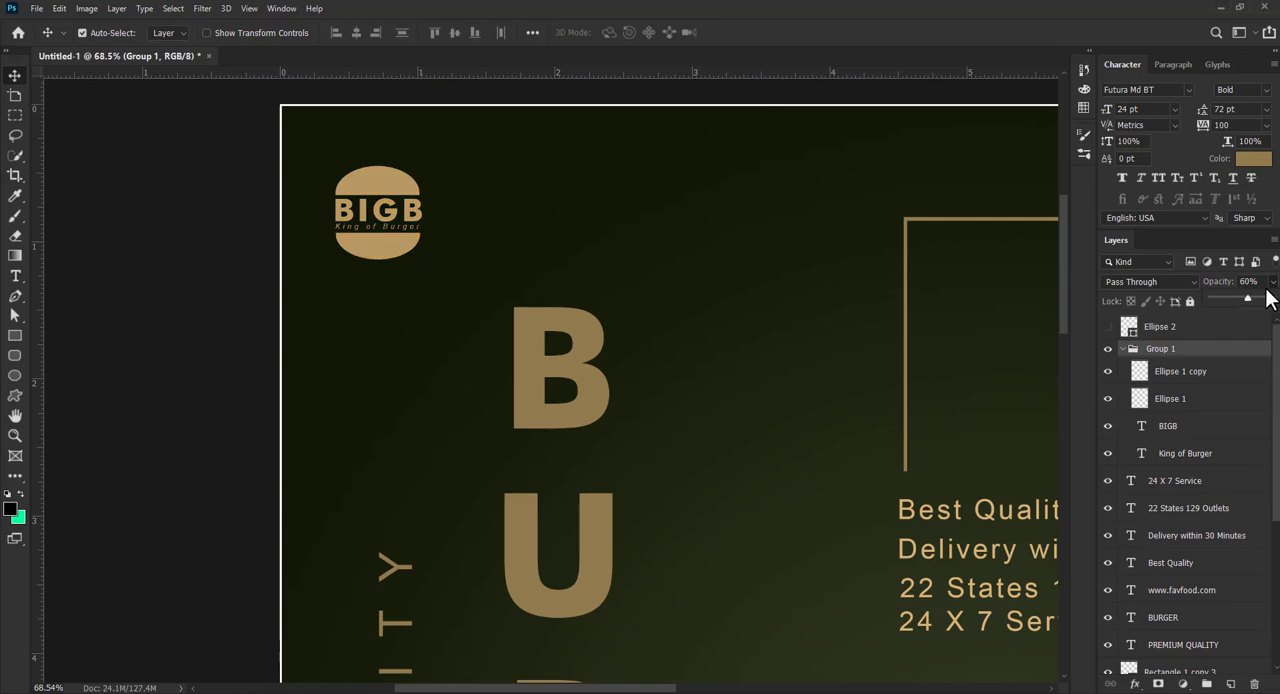
click(168, 320)
- Move the burger image and its shadow layer, Layer 2, slightly down and enlarge them together to about 105%
key(z)
key(ctrl+0)
key(v)
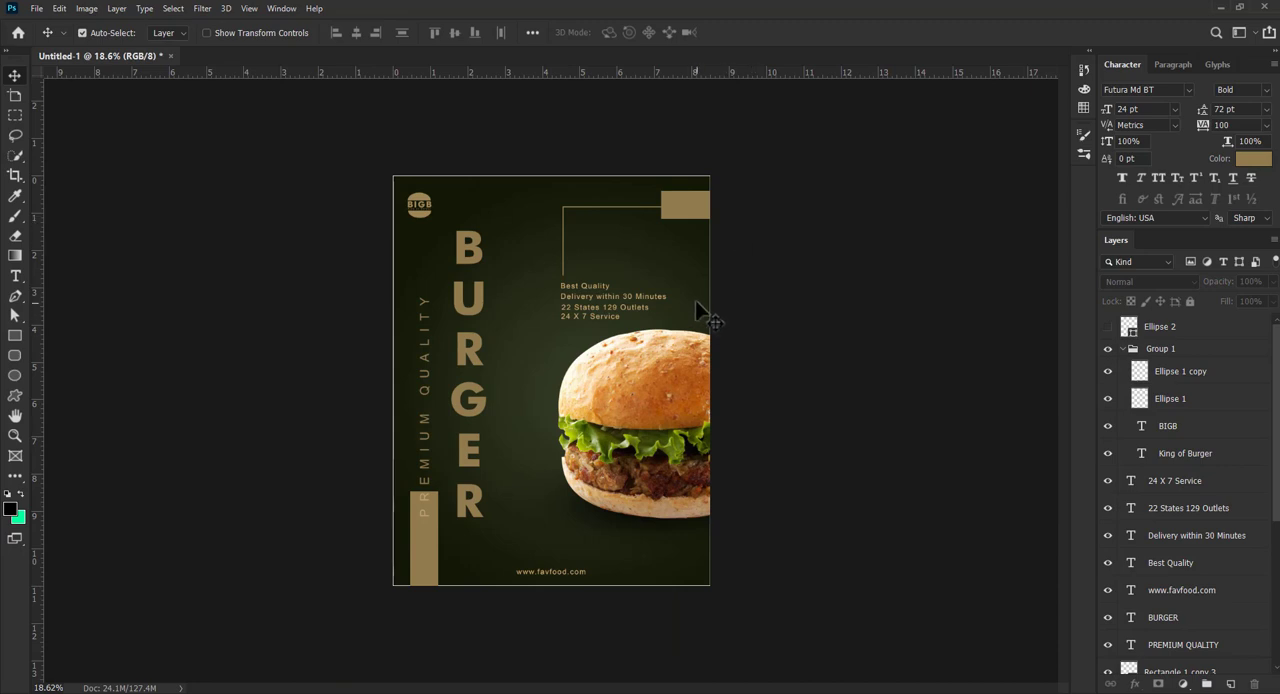
click(669, 426)
drag(1275, 565, 1275, 642)
ctrl+click(1205, 578)
drag(667, 407, 688, 440)
key(ctrl+t)
drag(487, 447, 469, 447)
key(Return)
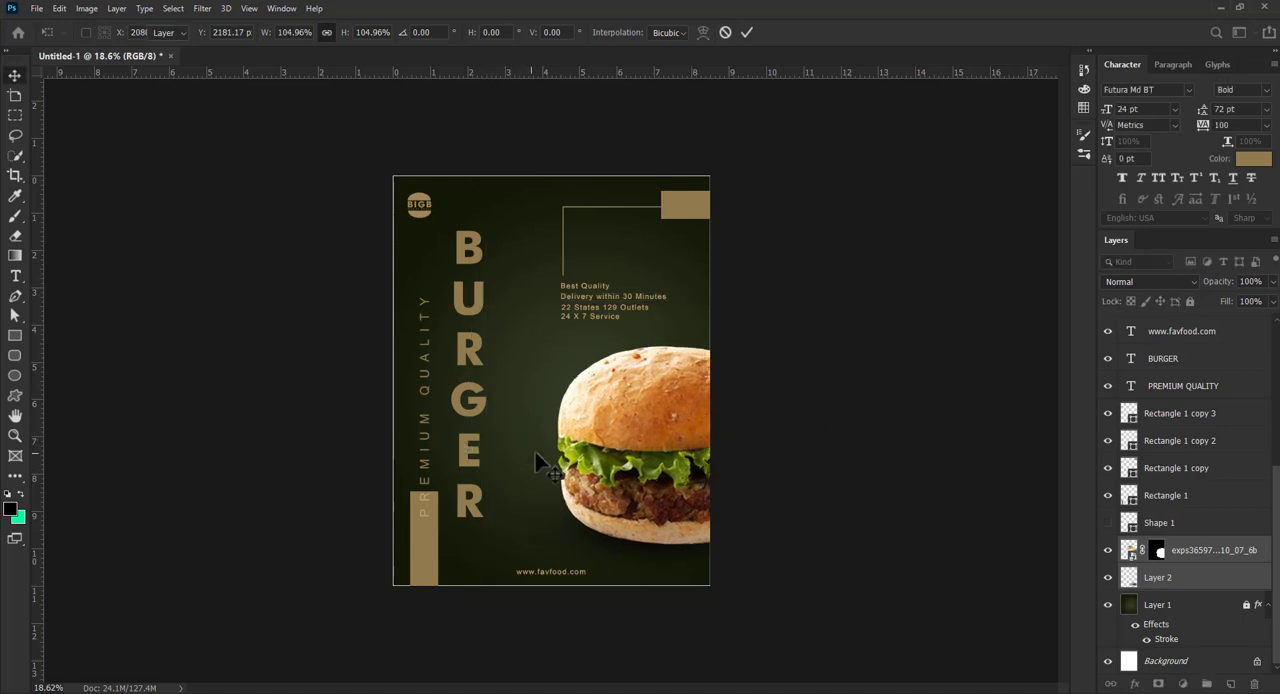
click(749, 302)
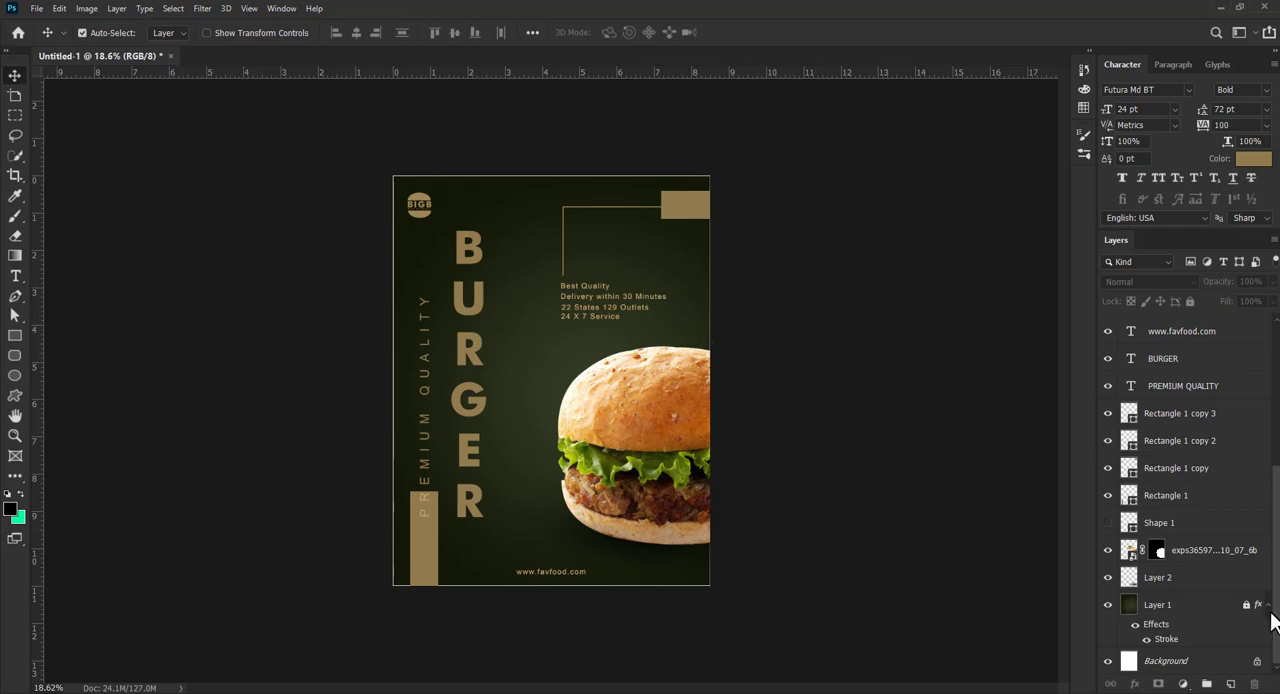
- Hide the Stroke effect on the green gradient background, Layer 1
click(1147, 639)
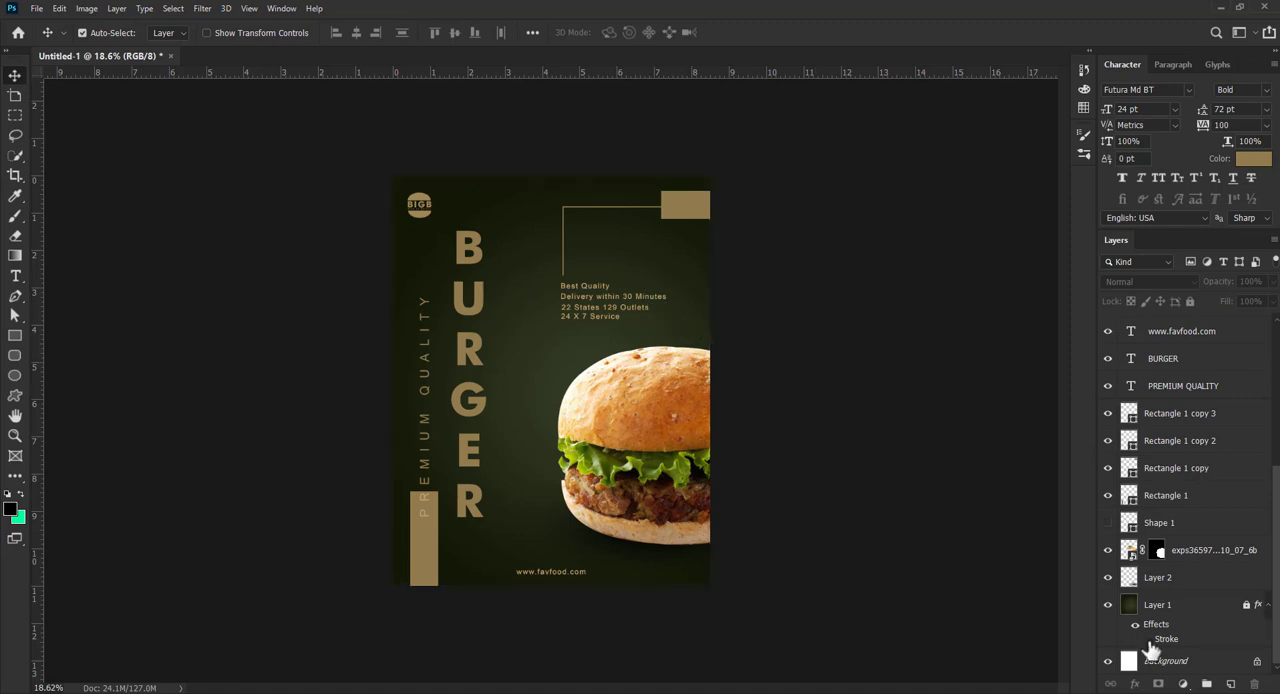
click(1098, 612)
- Add a Levels adjustment above all layers with input levels of 8, 1.62 and 241
scroll(1098, 620, up, 5)
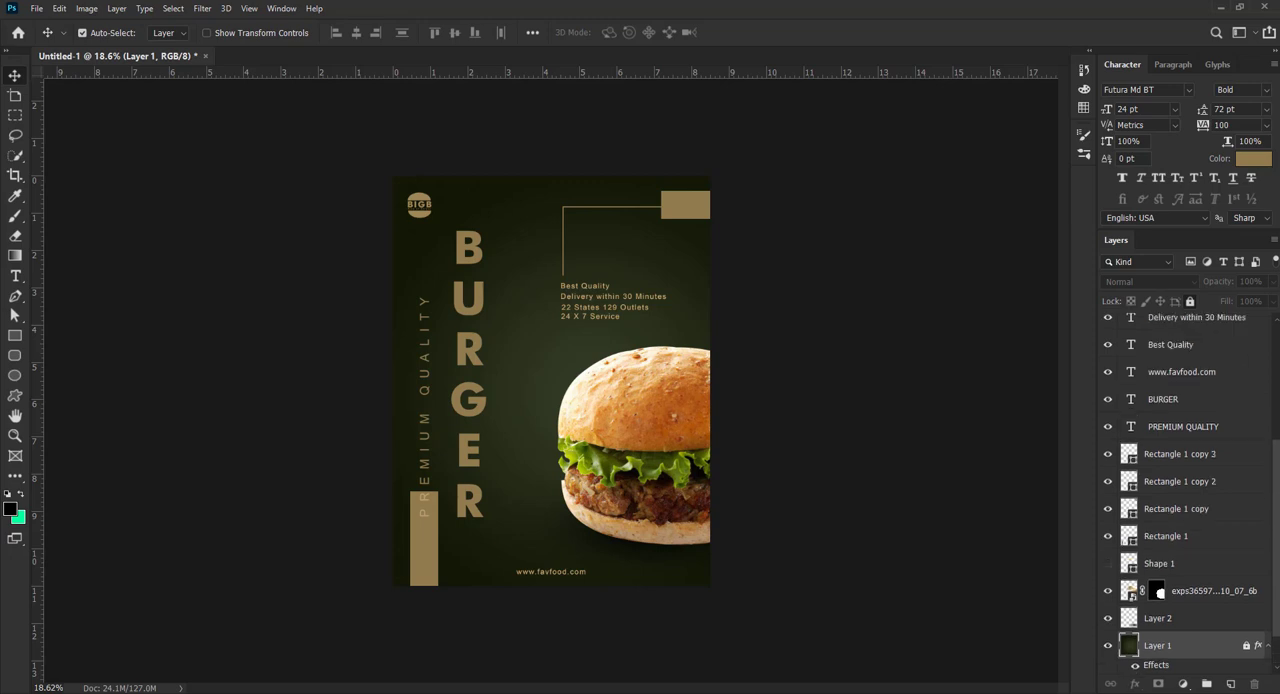
click(1229, 335)
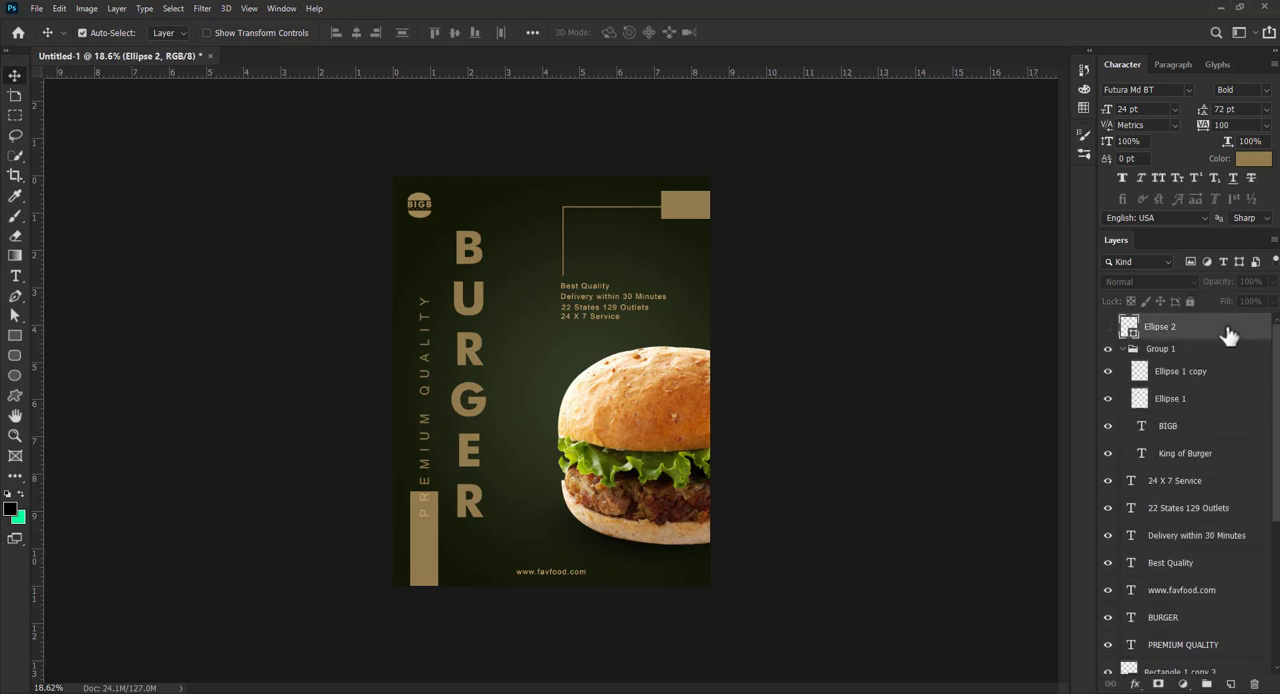
right_click(1275, 677)
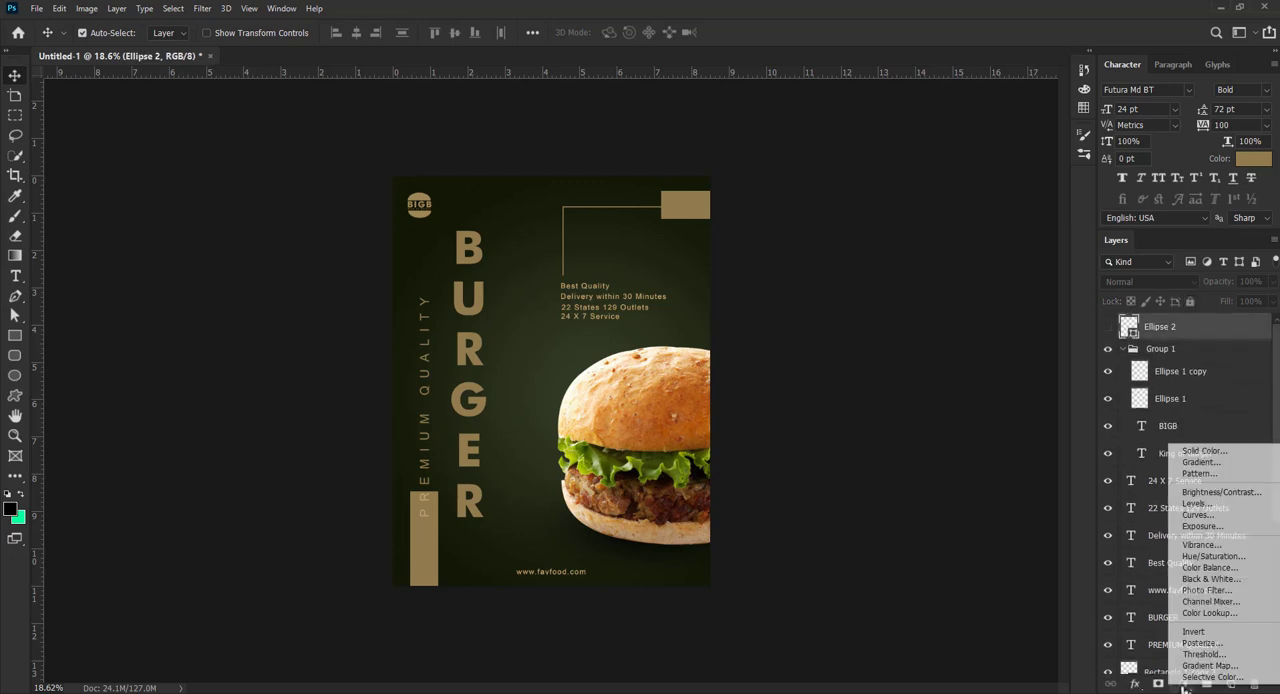
click(1204, 504)
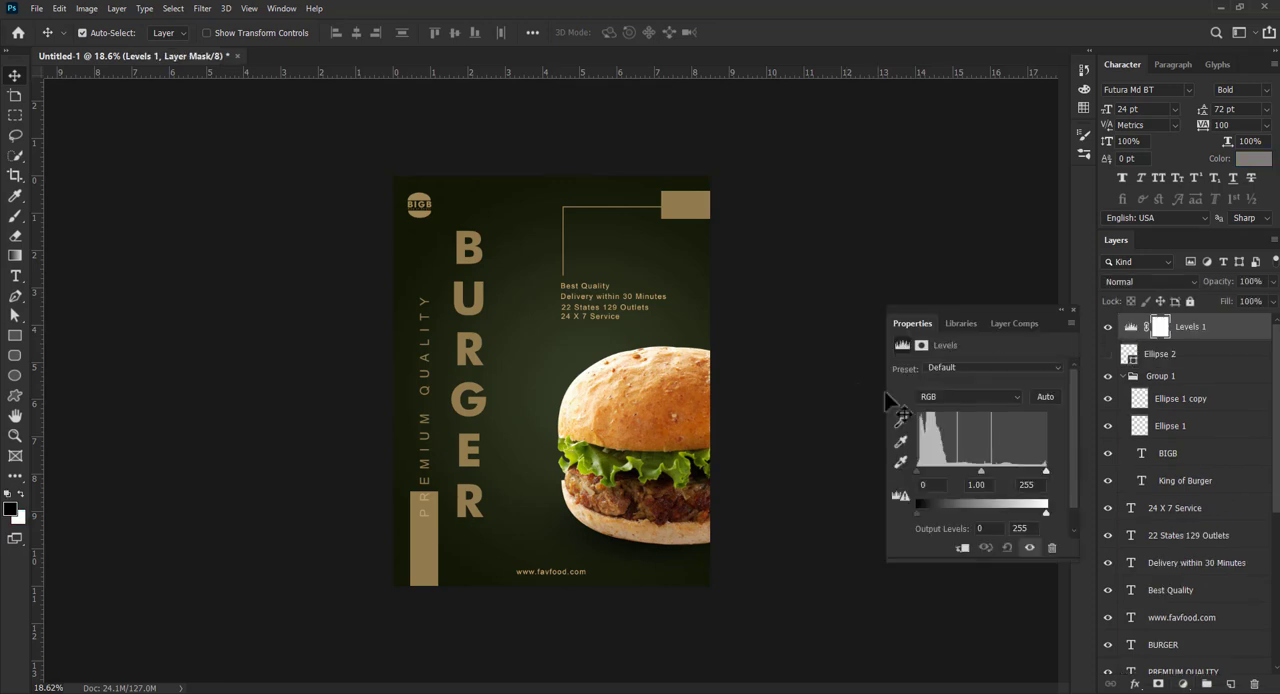
drag(925, 470, 957, 473)
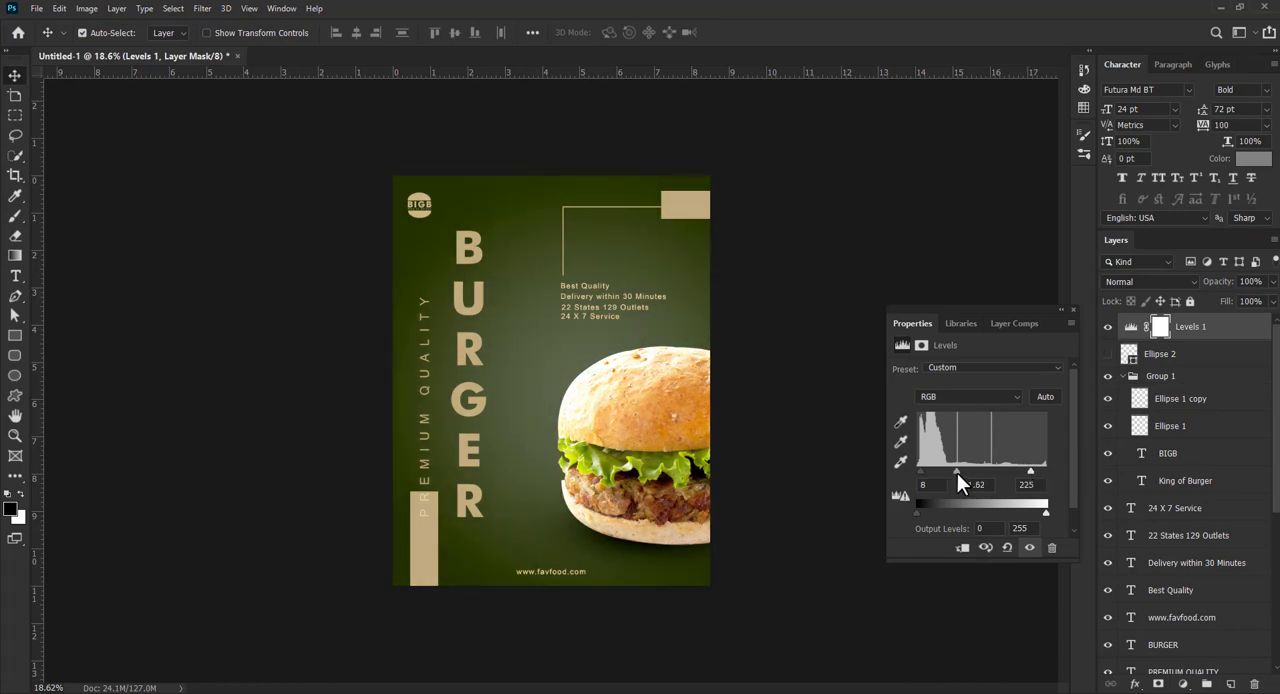
drag(1036, 470, 1039, 471)
- Add a Curves adjustment above the Levels layer, moving the black point inward and pulling the midtones slightly down
click(1183, 684)
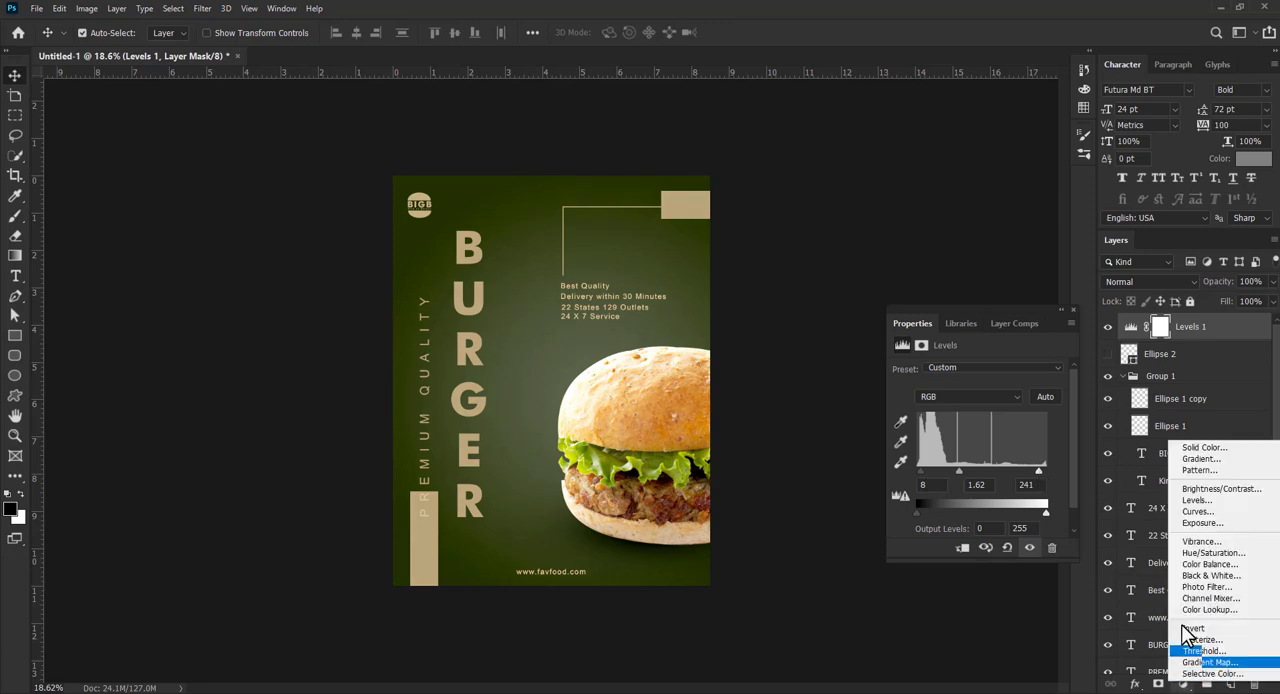
click(1206, 511)
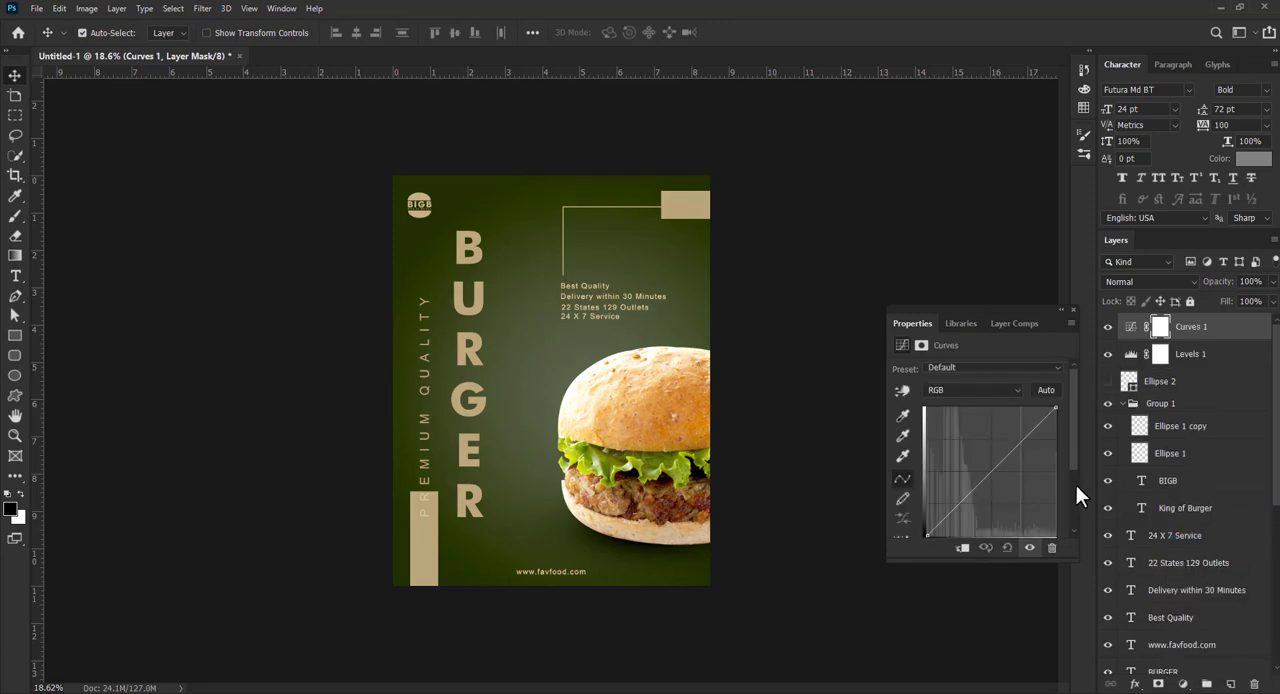
drag(927, 535, 946, 533)
drag(989, 487, 987, 492)
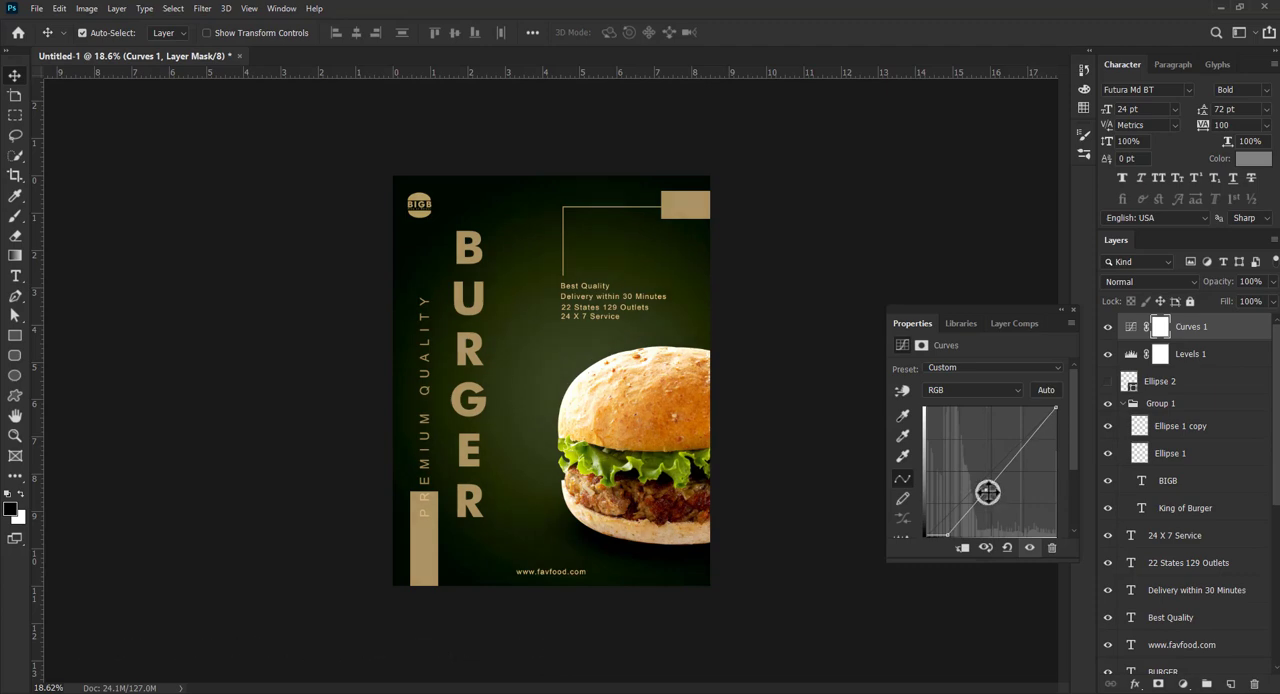
click(840, 491)
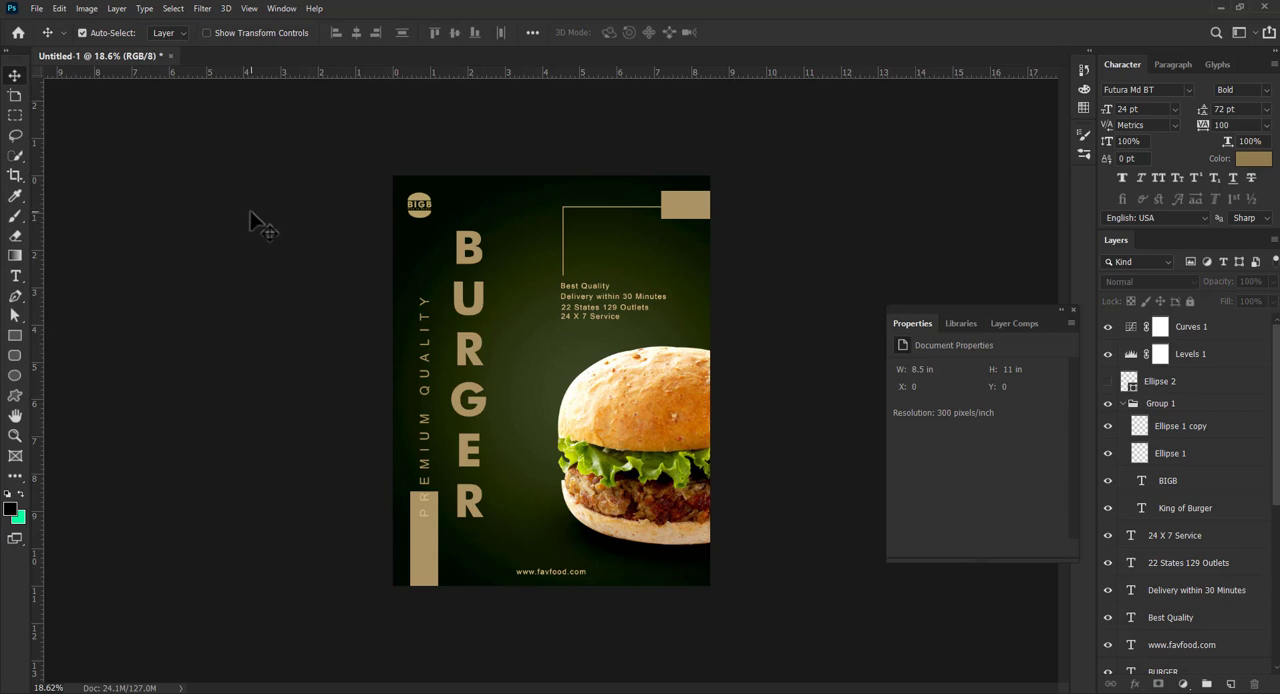
drag(300, 157, 771, 634)
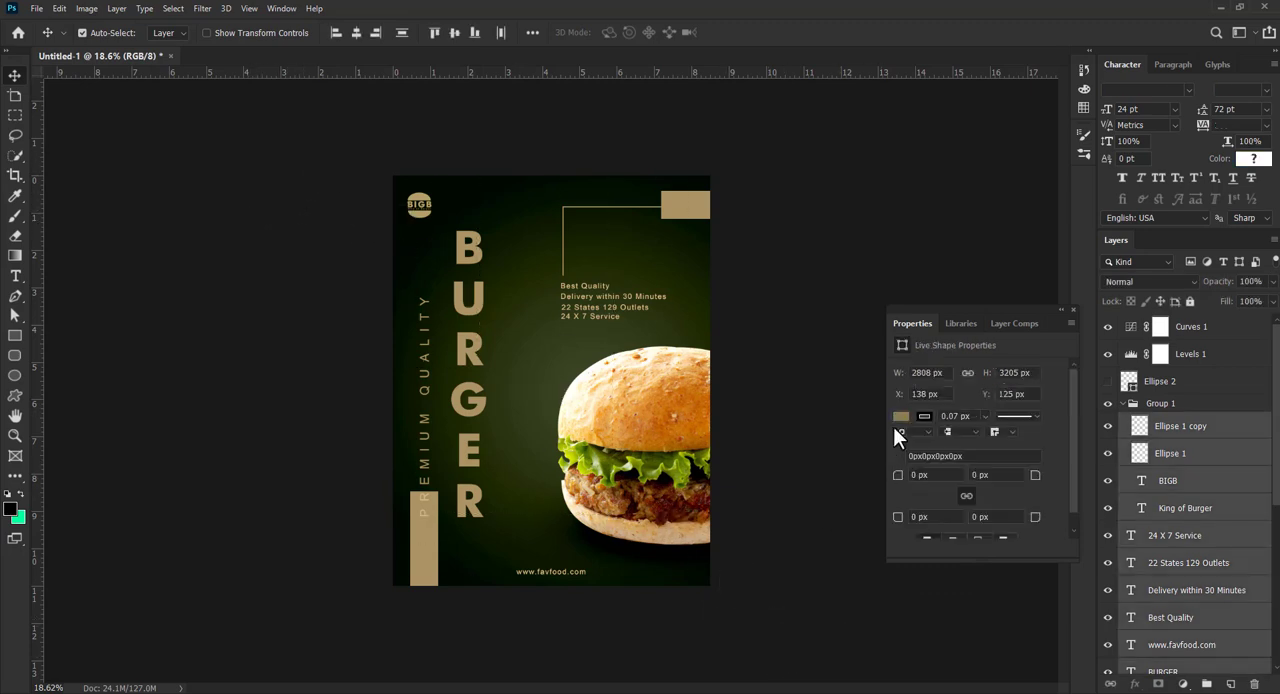
click(801, 355)
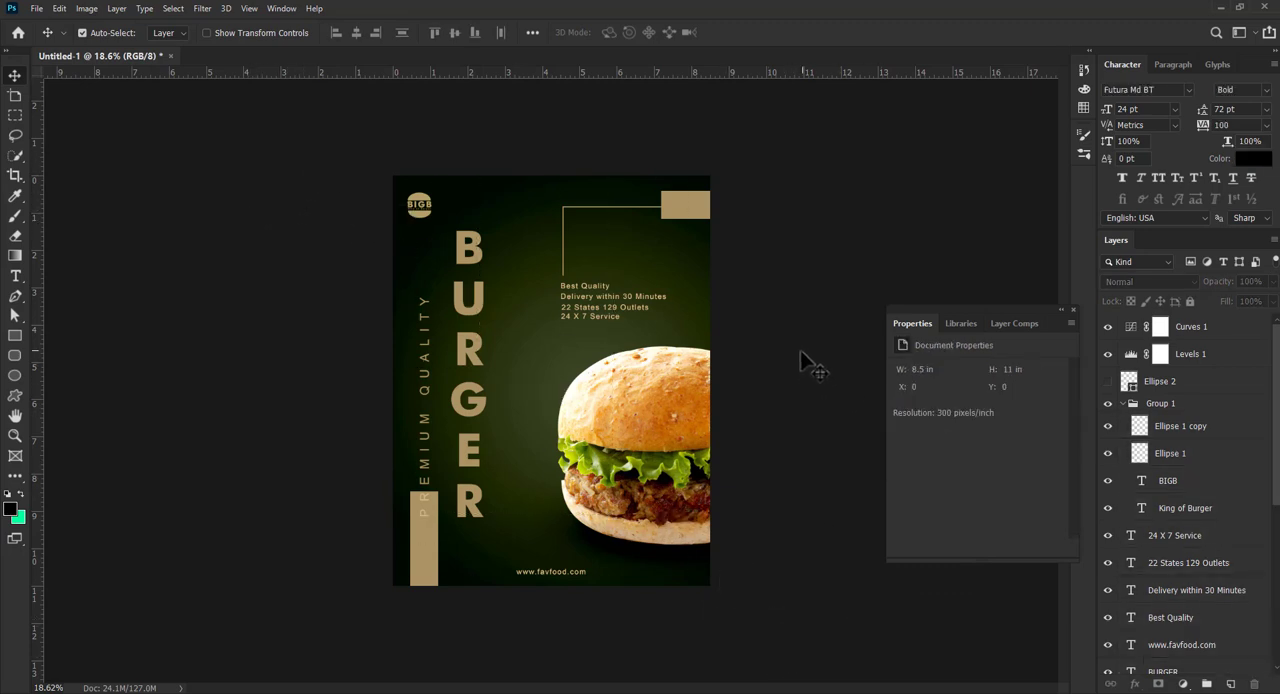